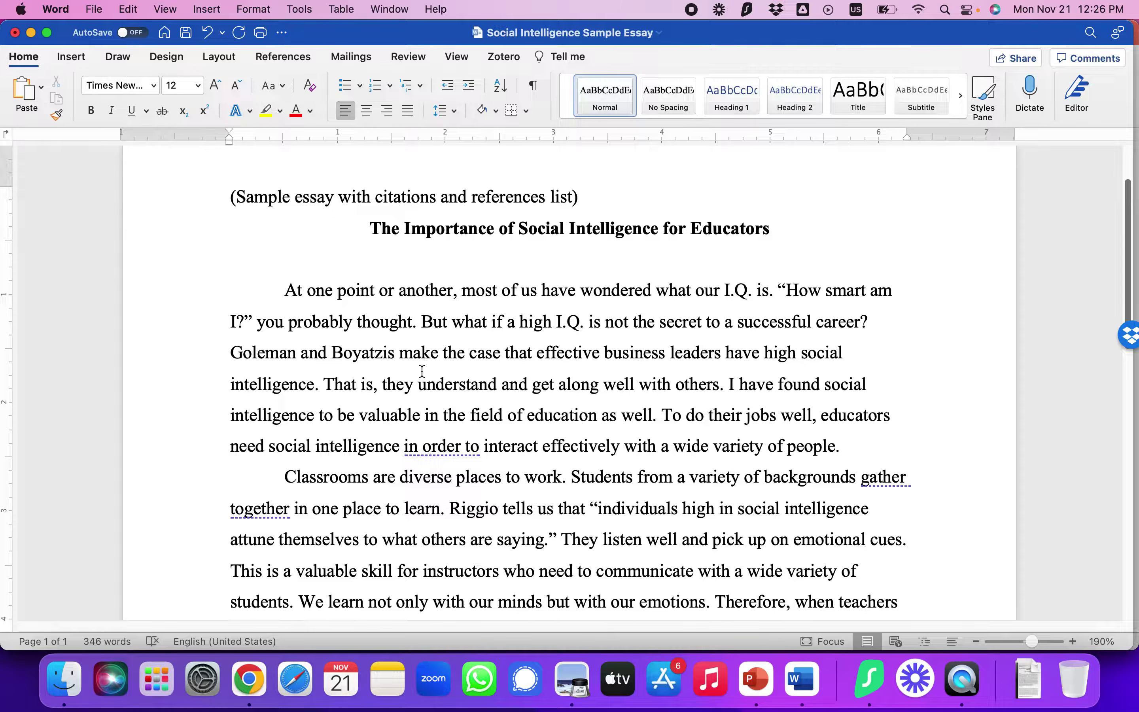
# Step: Examine the essay's first two paragraphs for the author mentions and the quotation that need citations
pyautogui.scroll(-3, 422, 371)
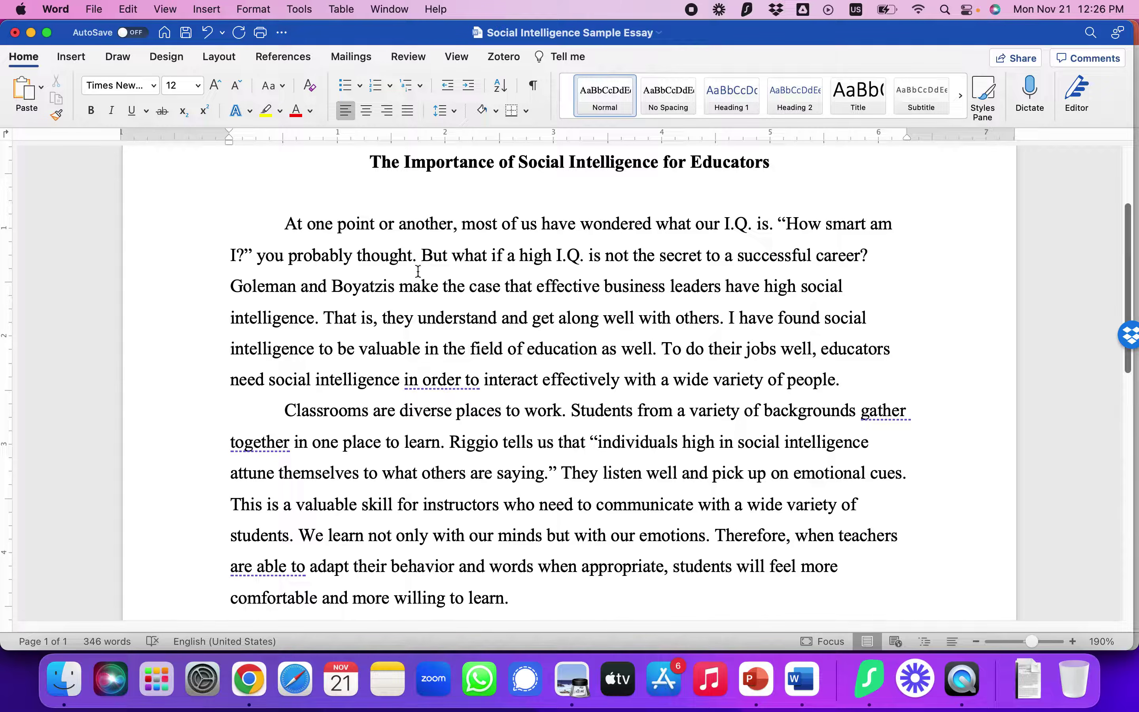
pyautogui.moveTo(230, 286); pyautogui.dragTo(371, 304)
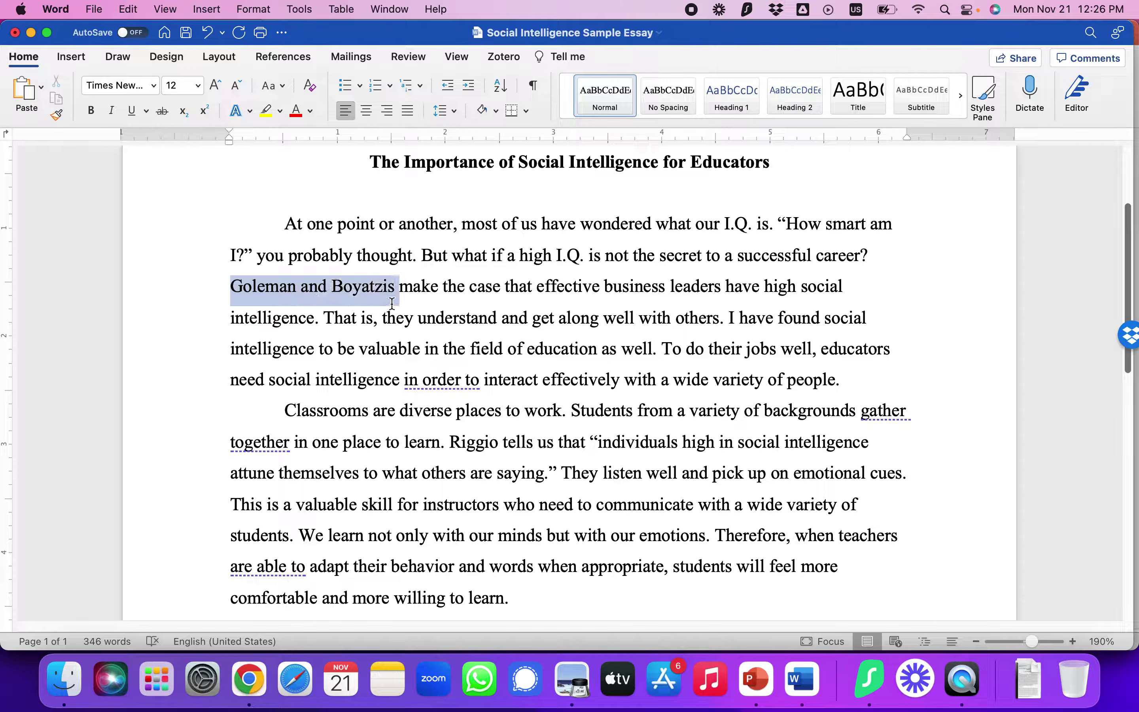
pyautogui.scroll(-1, 430, 292)
pyautogui.scroll(-3, 429, 292)
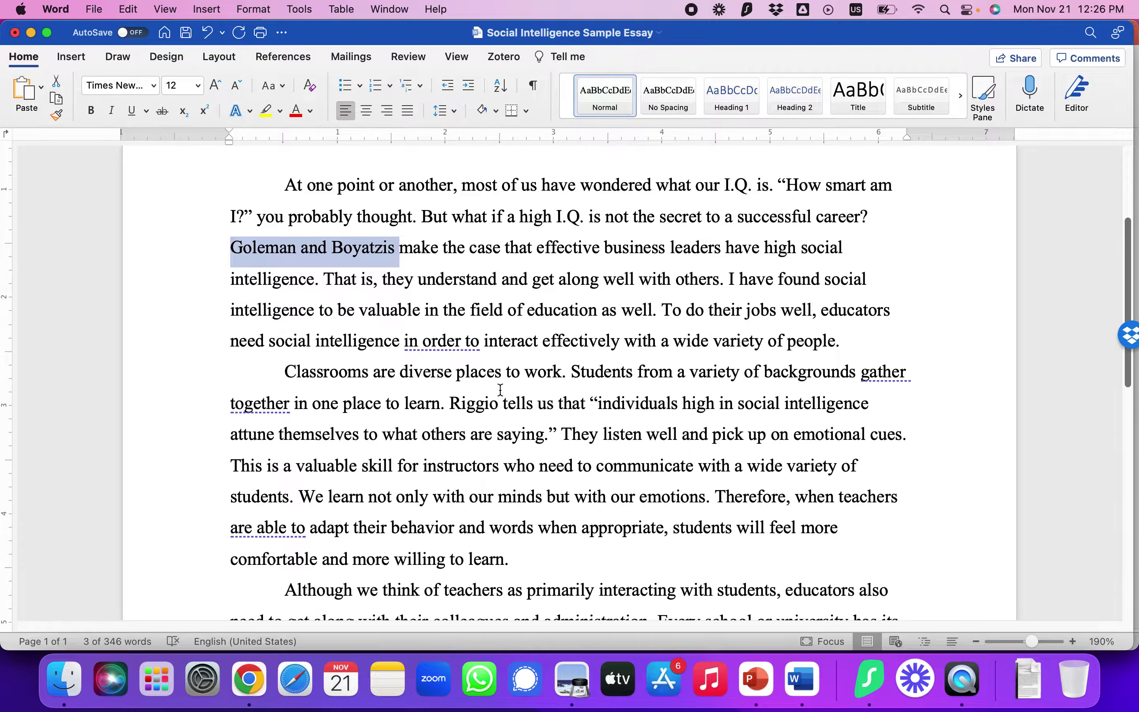
pyautogui.moveTo(451, 400); pyautogui.dragTo(557, 435)
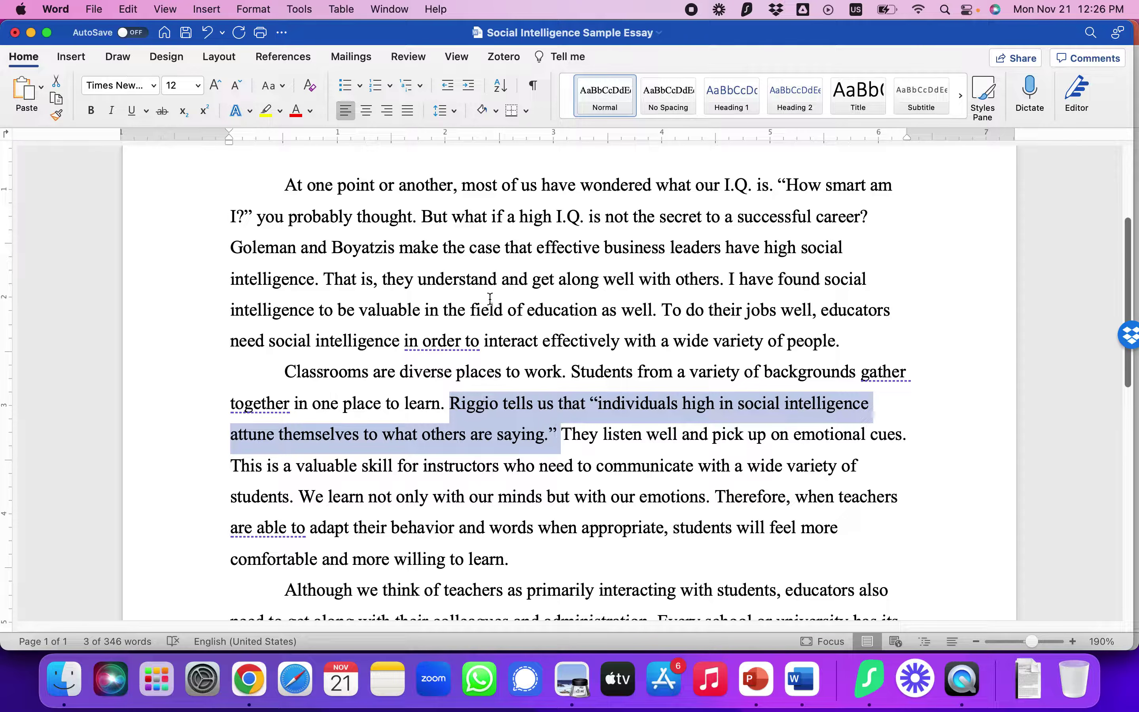
pyautogui.click(219, 255)
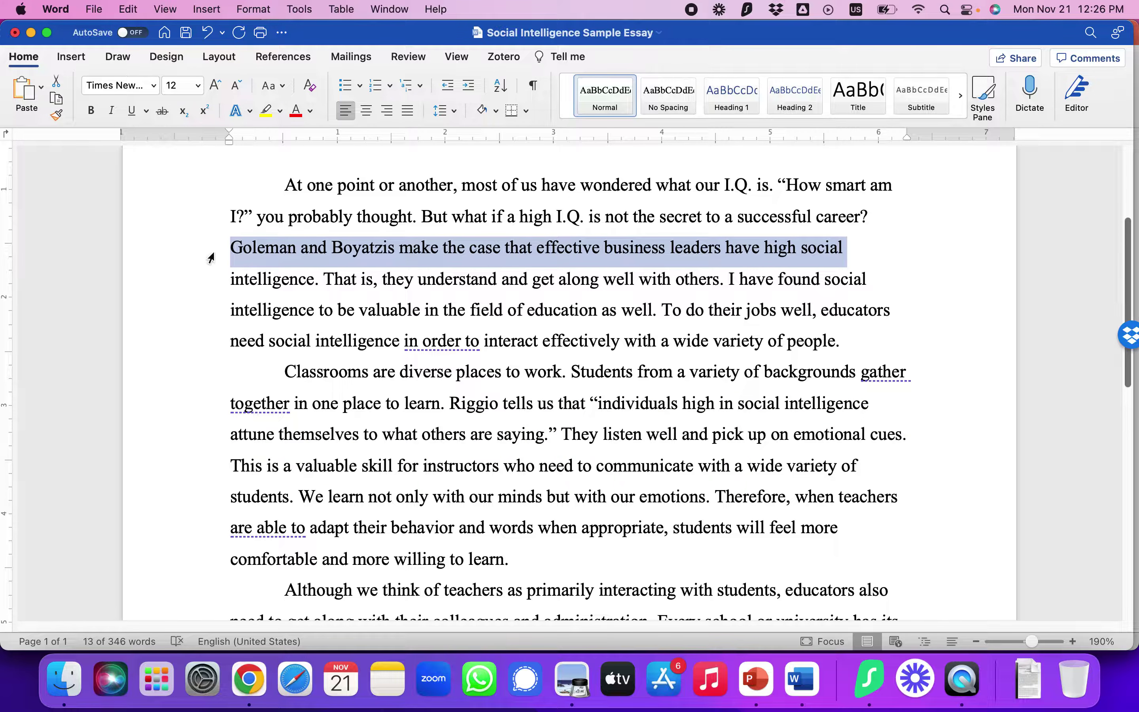
pyautogui.moveTo(211, 258); pyautogui.dragTo(211, 287)
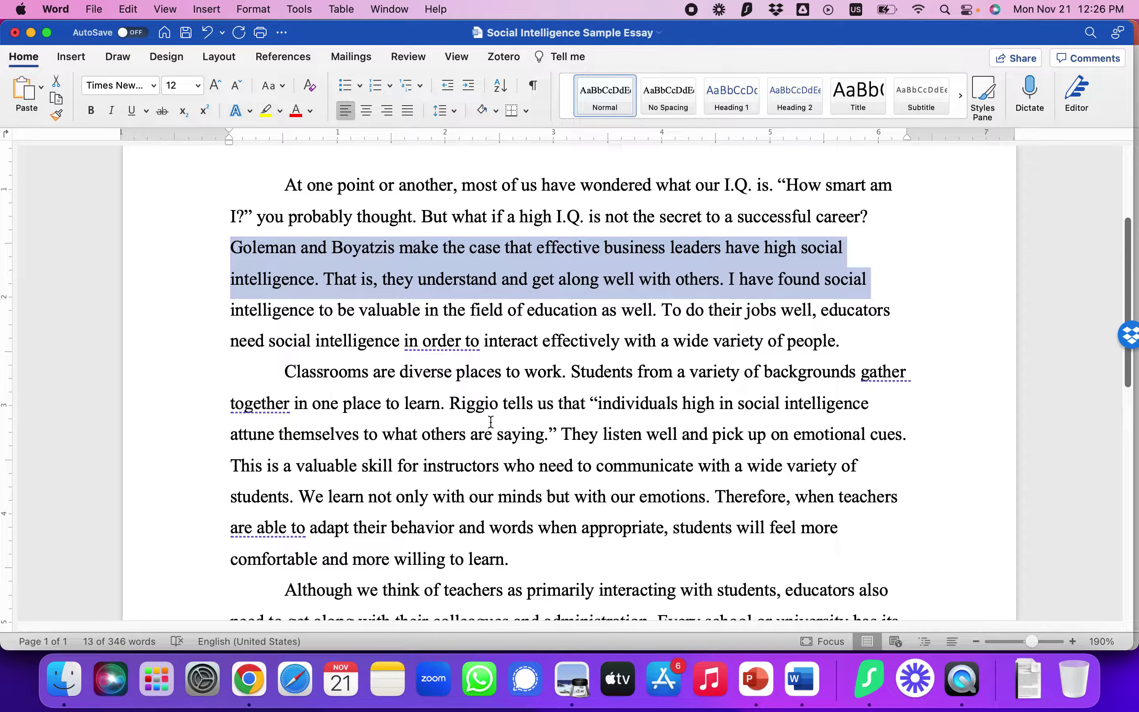
# Step: Place the insertion point after the two author surnames in the first paragraph, choose APA Sixth Edition, and show the document's citations list
pyautogui.click(346, 278)
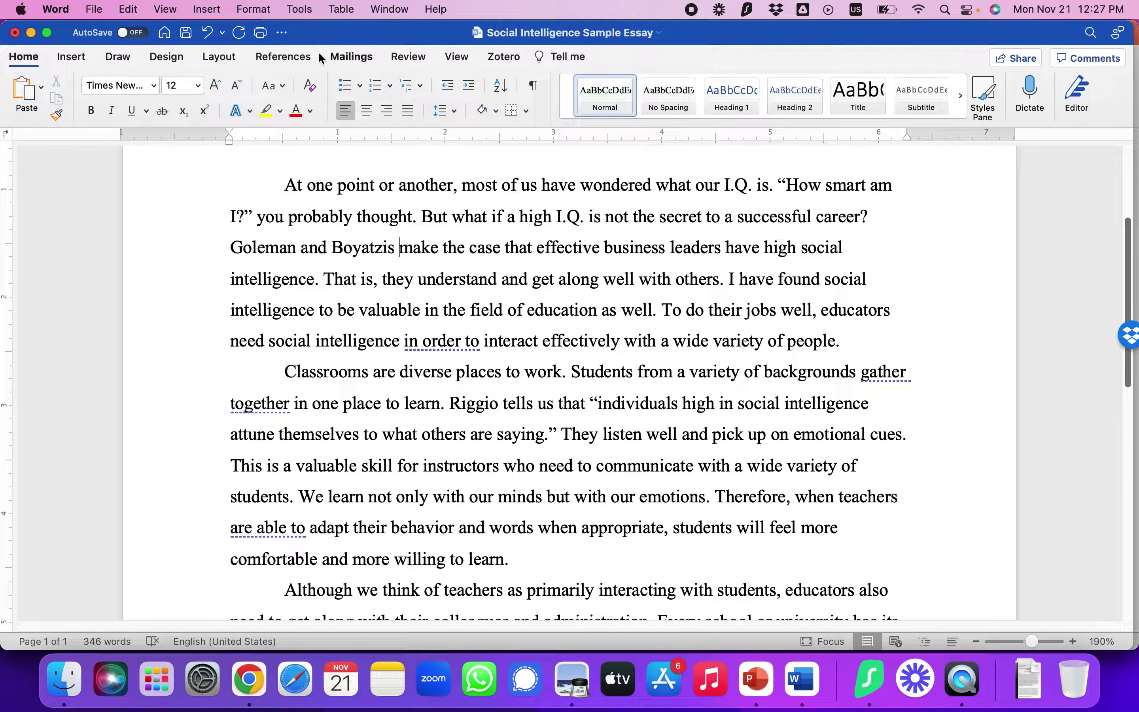
pyautogui.click(284, 59)
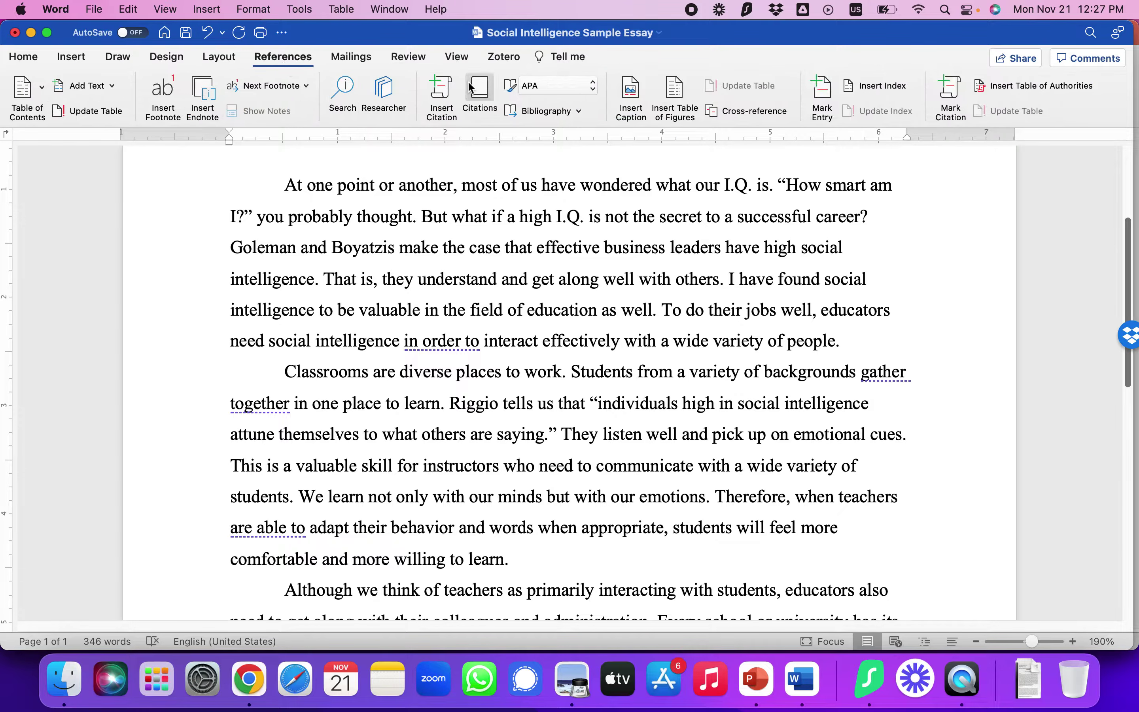
pyautogui.click(569, 91)
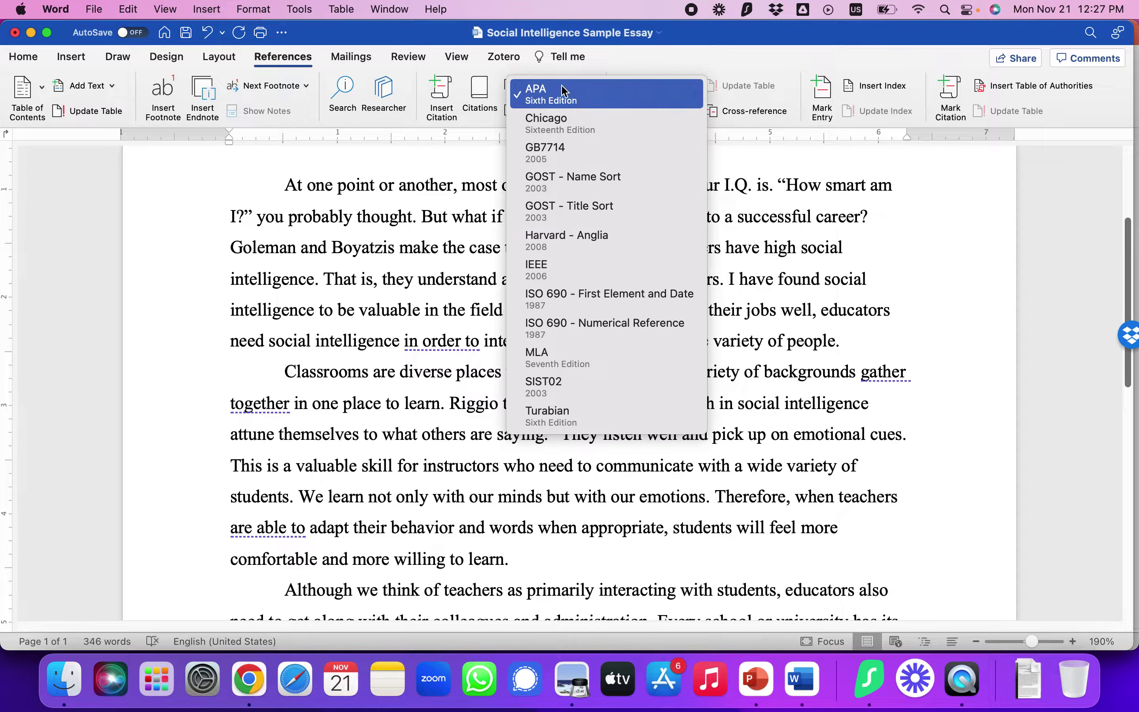
pyautogui.click(556, 98)
pyautogui.click(481, 98)
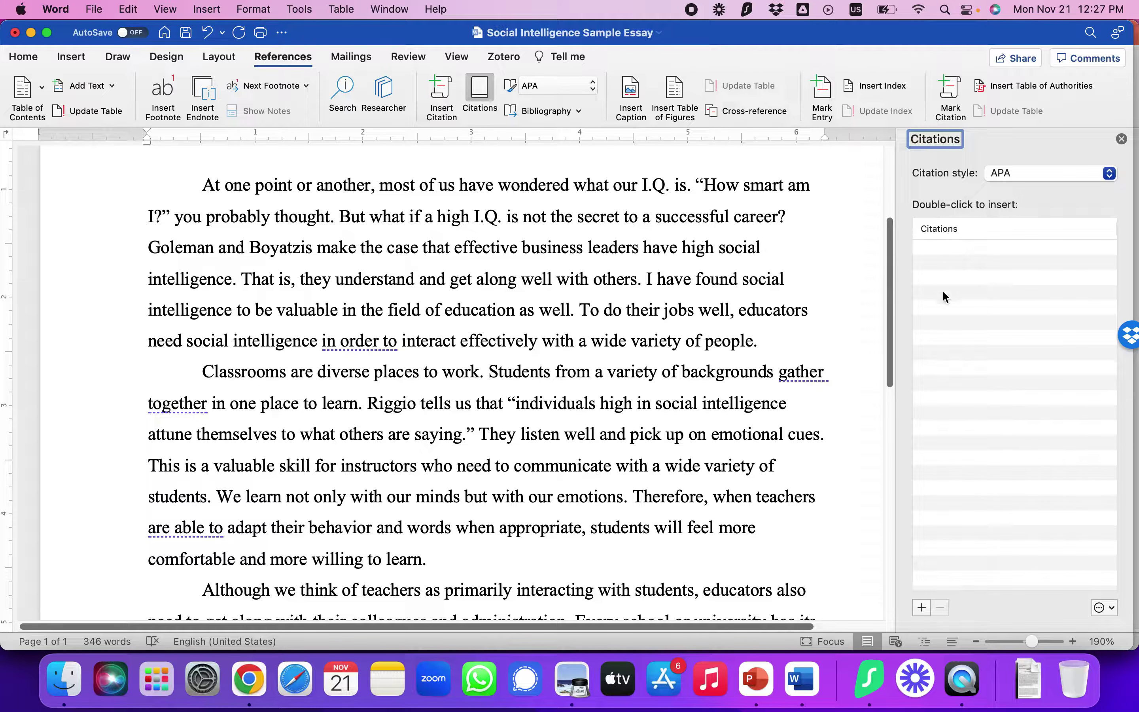
# Step: Start a new citation source with the type Article in a journal
pyautogui.click(920, 607)
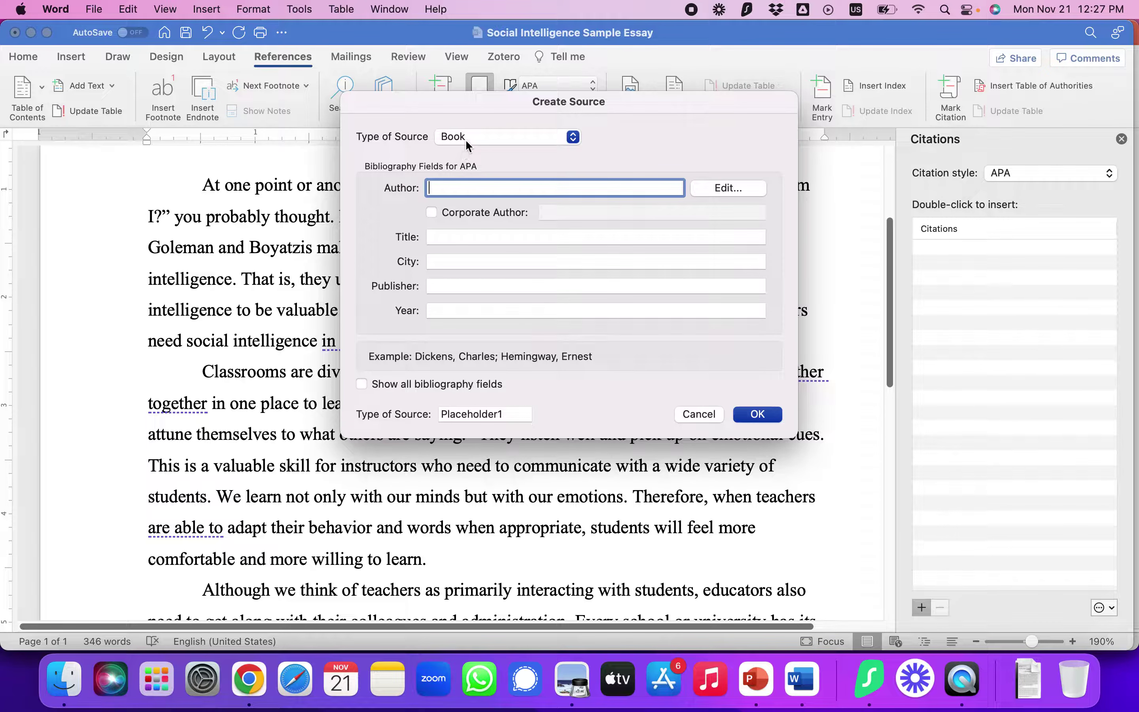
pyautogui.click(528, 141)
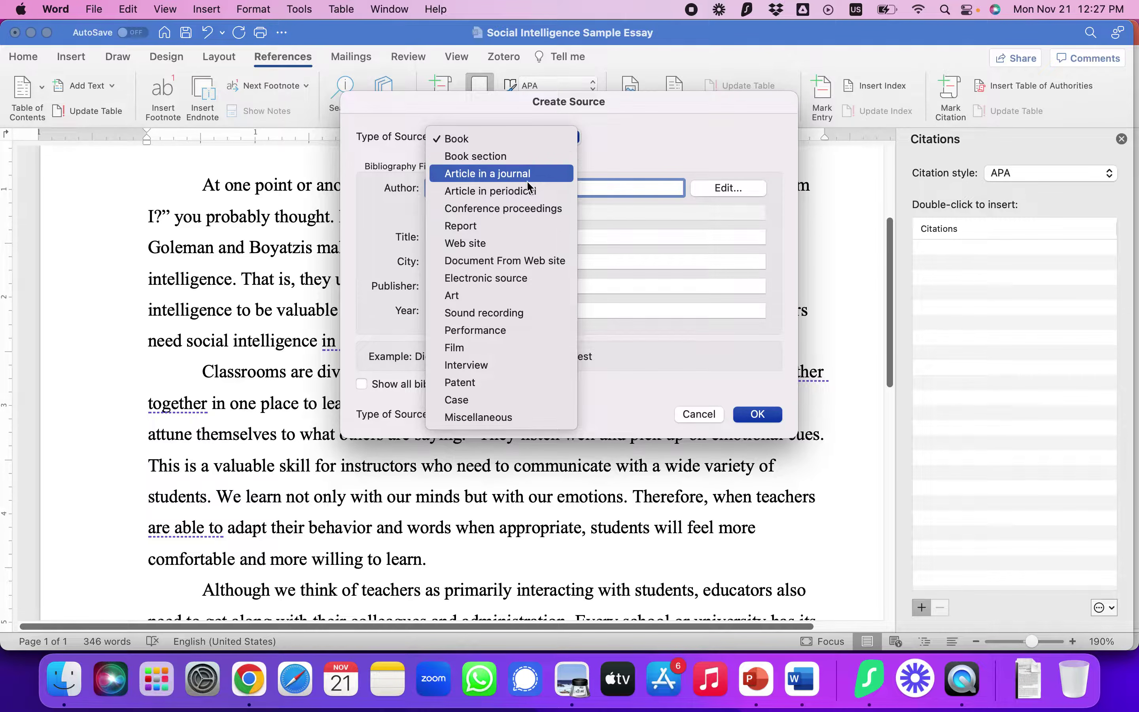
pyautogui.click(465, 174)
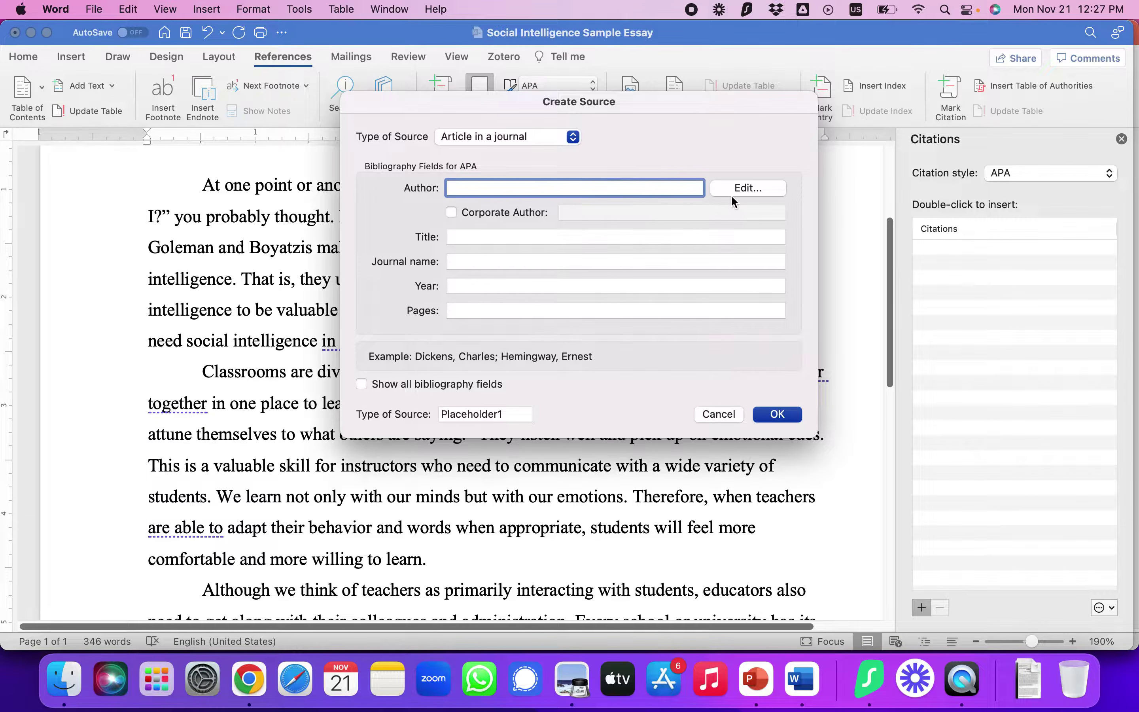
# Step: Check the authors on page 1 of the Social Intelligence PDF in Preview, and add the first author's last and first names to the Word source
pyautogui.press('super+Tab')
pyautogui.press('super+Tab')
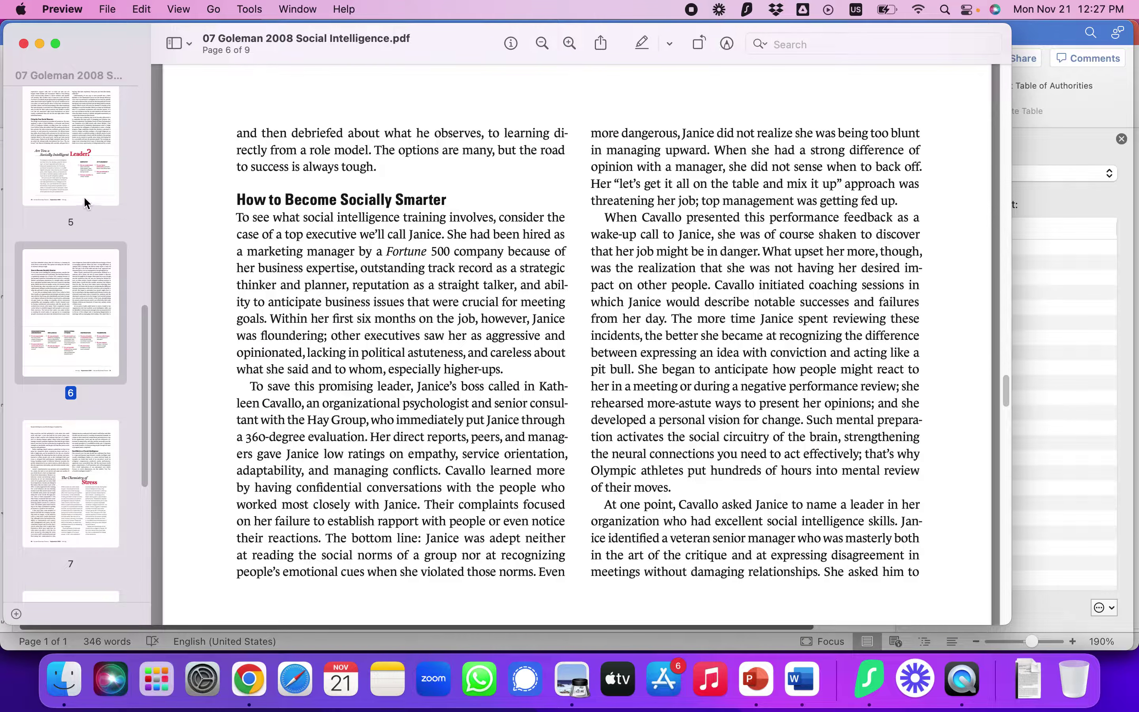
pyautogui.scroll(-1, 85, 203)
pyautogui.click(84, 202)
pyautogui.scroll(-5, 632, 431)
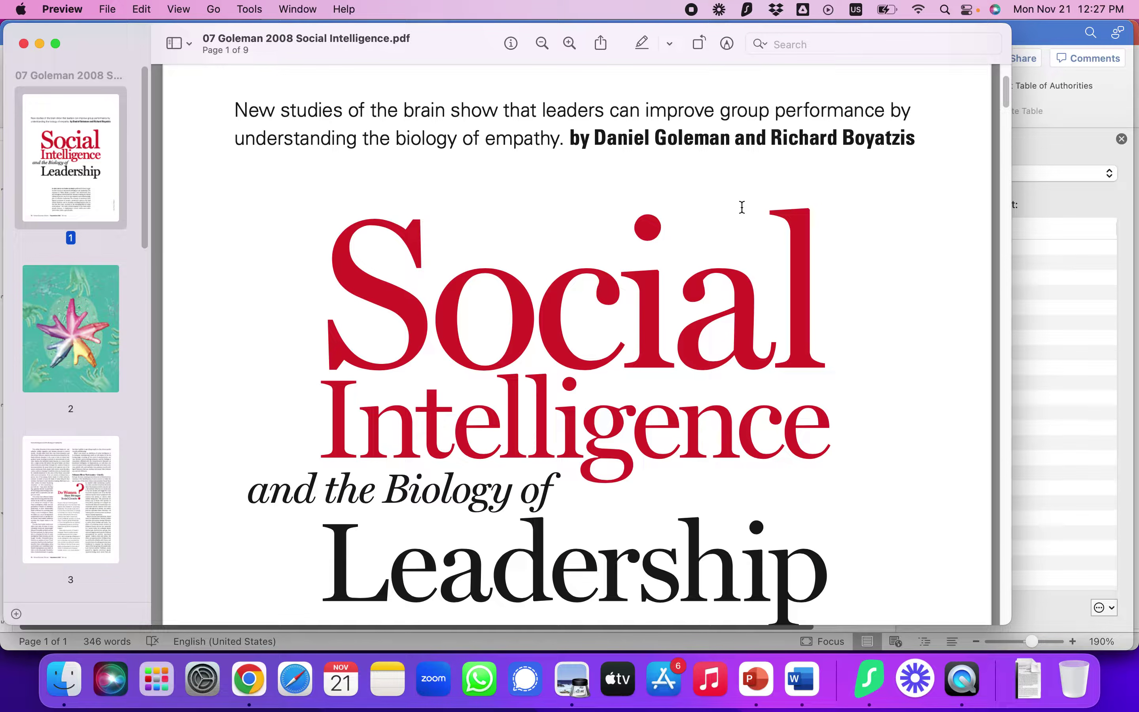
pyautogui.press('super+Tab')
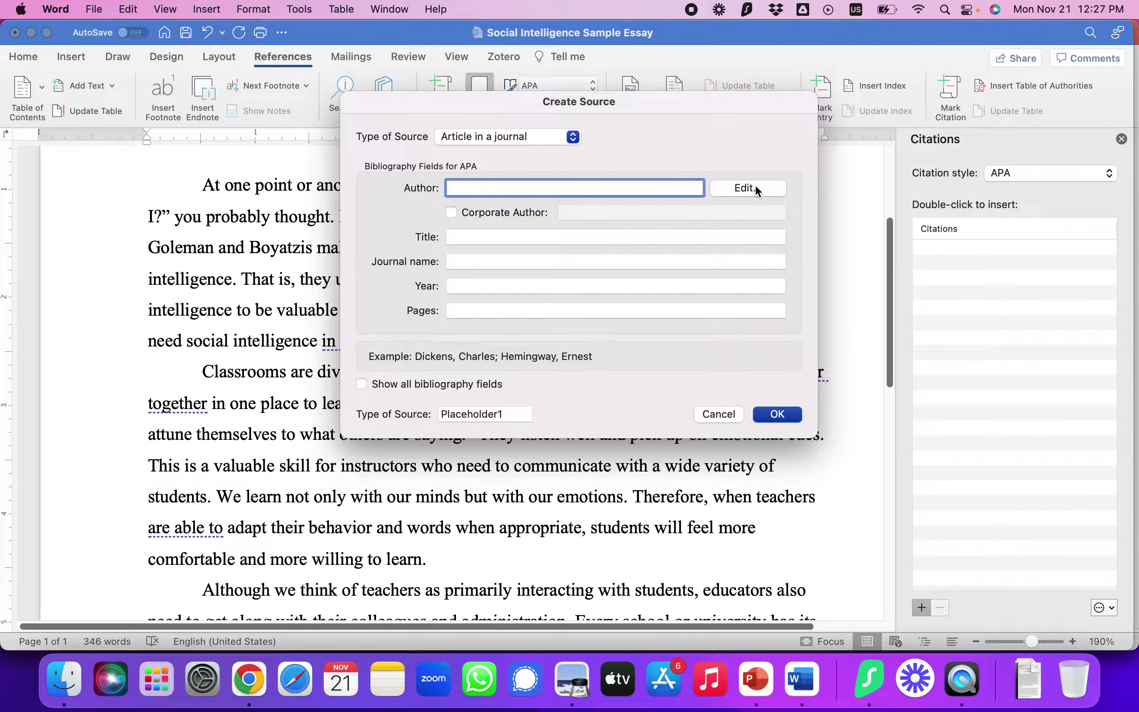
pyautogui.click(754, 188)
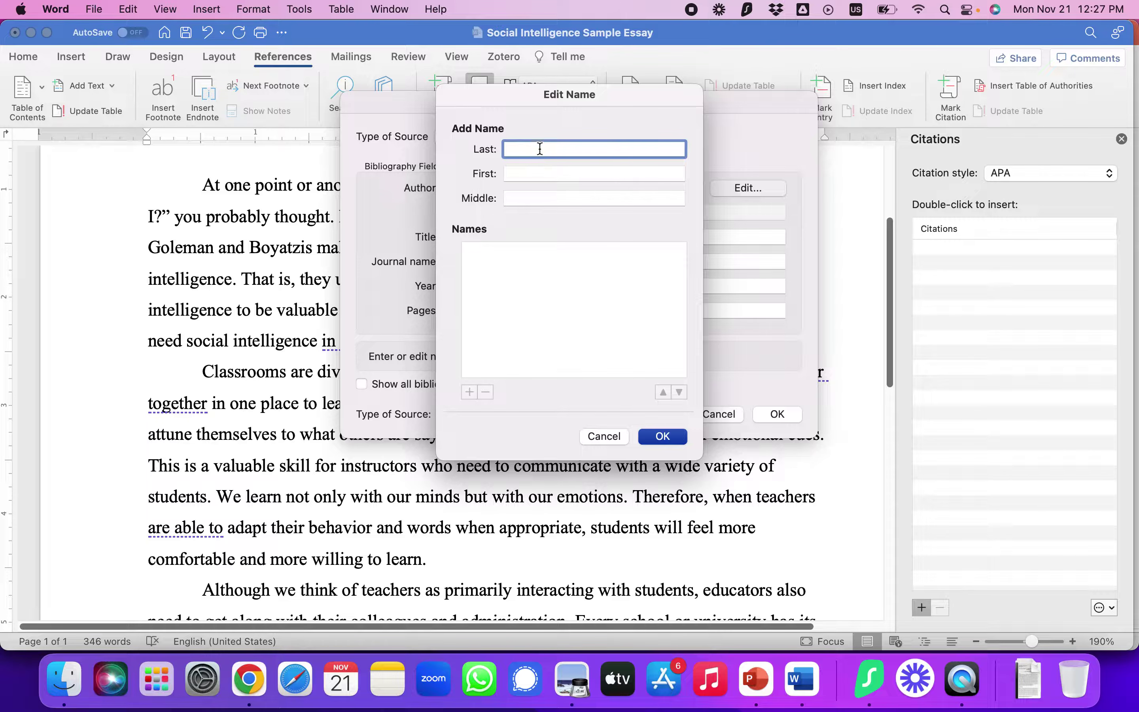
pyautogui.write('Goleman')
pyautogui.press('Tab')
pyautogui.write('Daniel')
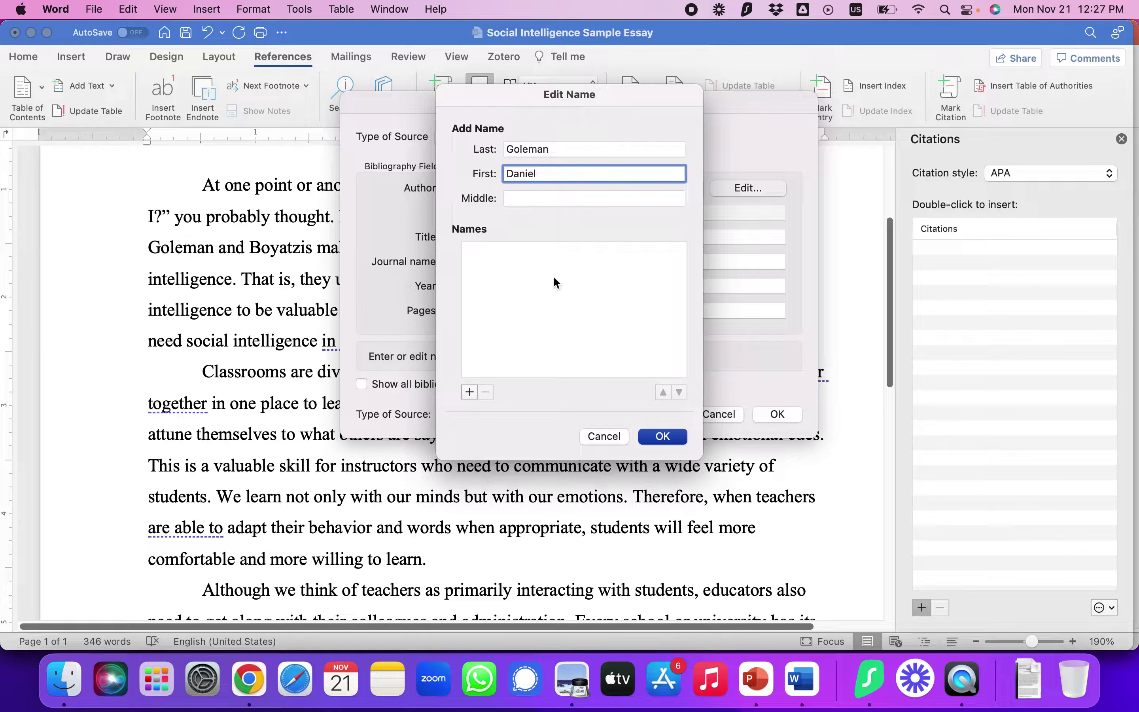
pyautogui.click(468, 392)
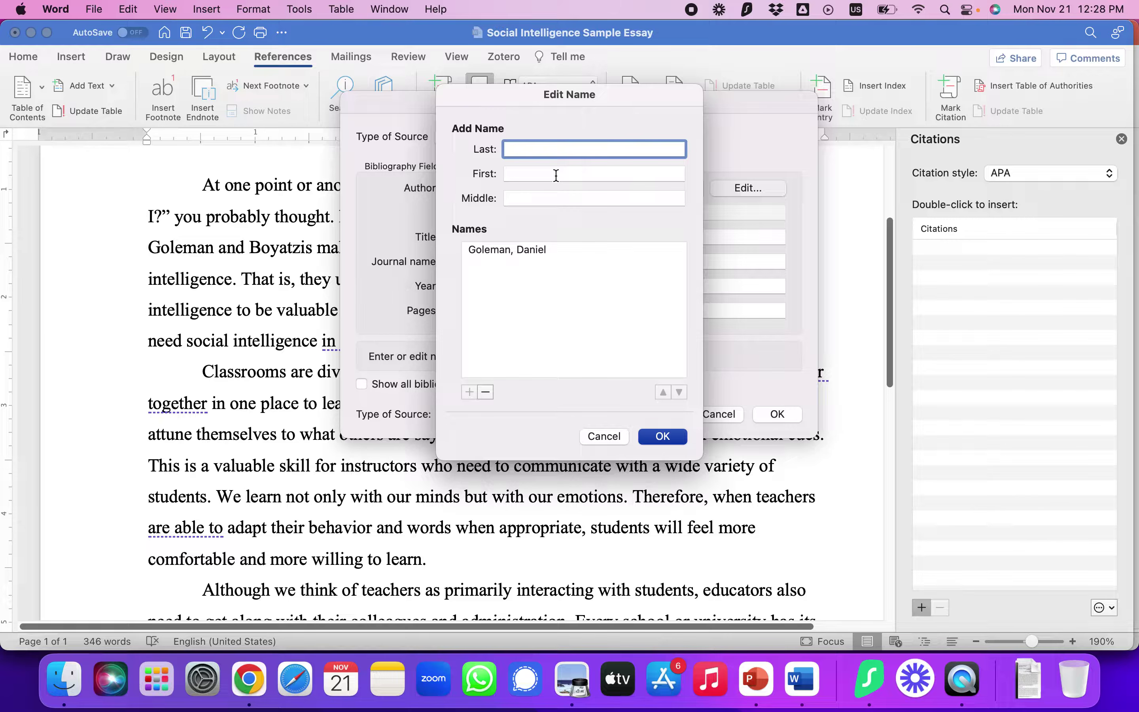
# Step: Add the second author's last and first names, checking the spelling against the PDF in Preview, and accept the author list
pyautogui.write('Boyatzis')
pyautogui.press('super+Tab')
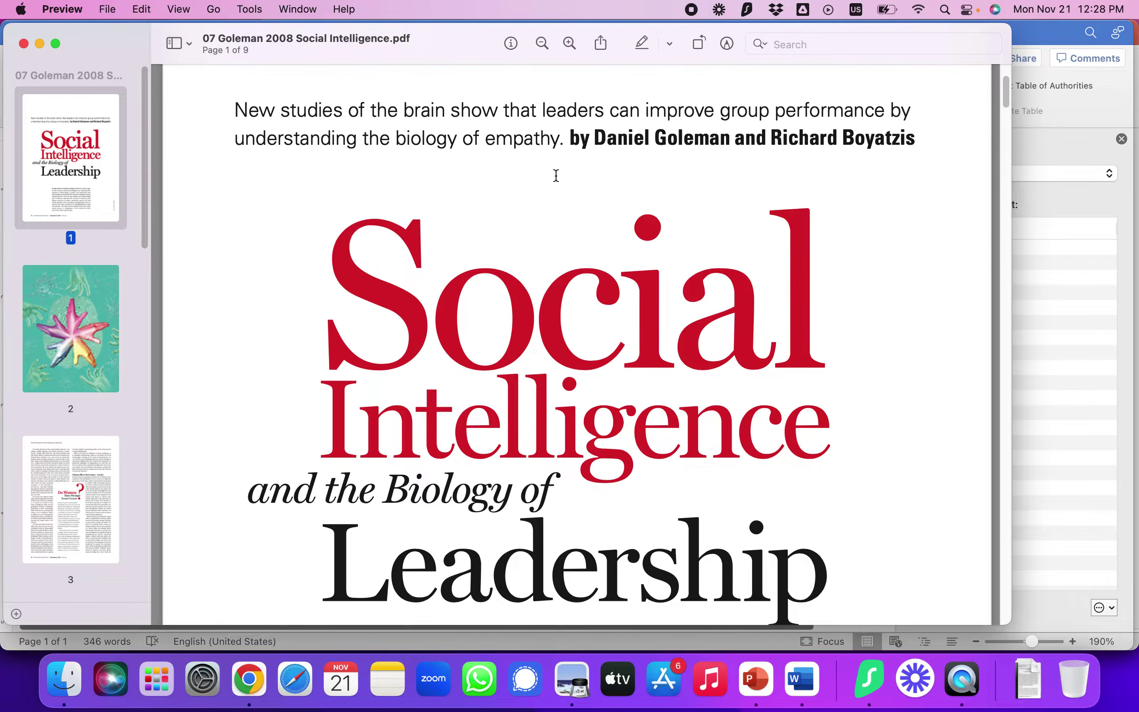
pyautogui.press('super+Tab')
pyautogui.write('zis')
pyautogui.press('Tab')
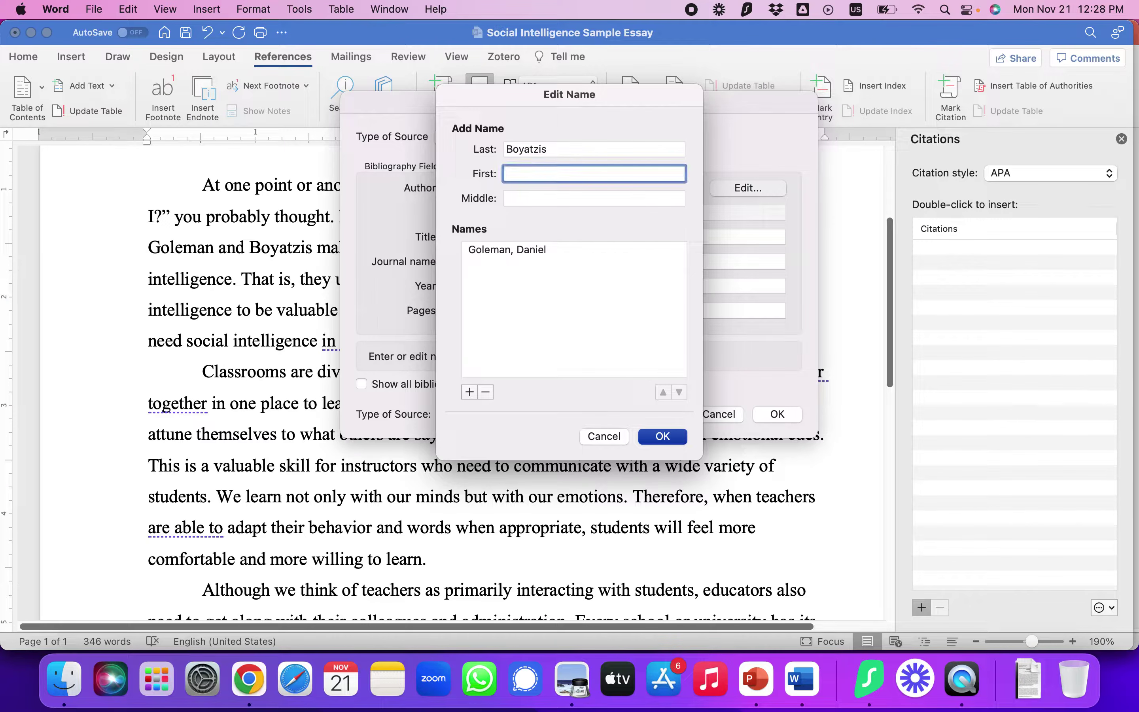
pyautogui.press('super+Tab')
pyautogui.press('super+Tab')
pyautogui.write('Roch')
pyautogui.press('BackSpace')
pyautogui.press('BackSpace')
pyautogui.press('BackSpace')
pyautogui.write('ich')
pyautogui.click(666, 438)
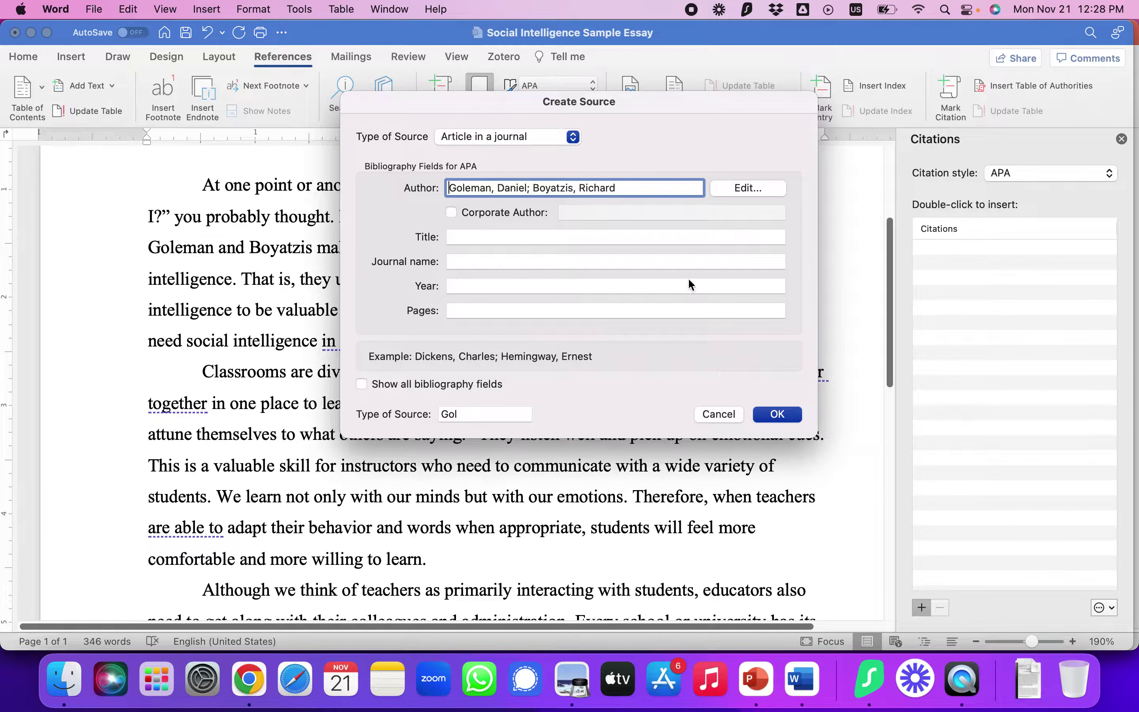
# Step: Check the article's title in the PDF in Preview and set the source's title to "Social Intelligence and the Biology of Leadership"
pyautogui.click(465, 237)
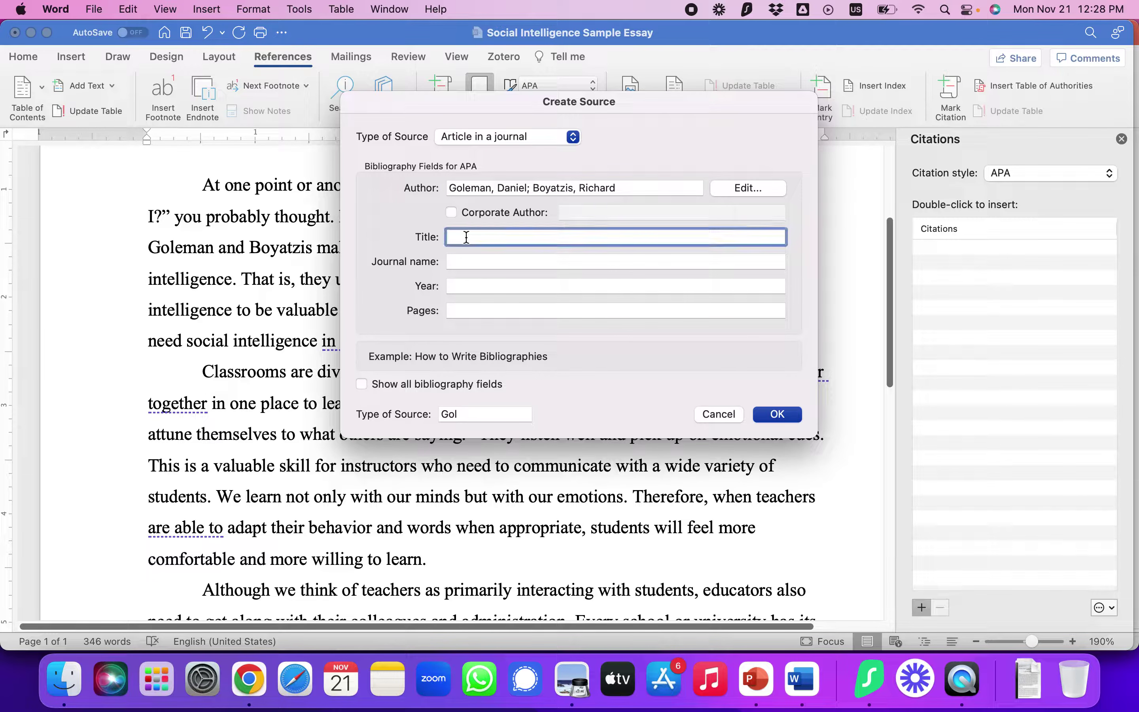
pyautogui.press('super+Tab')
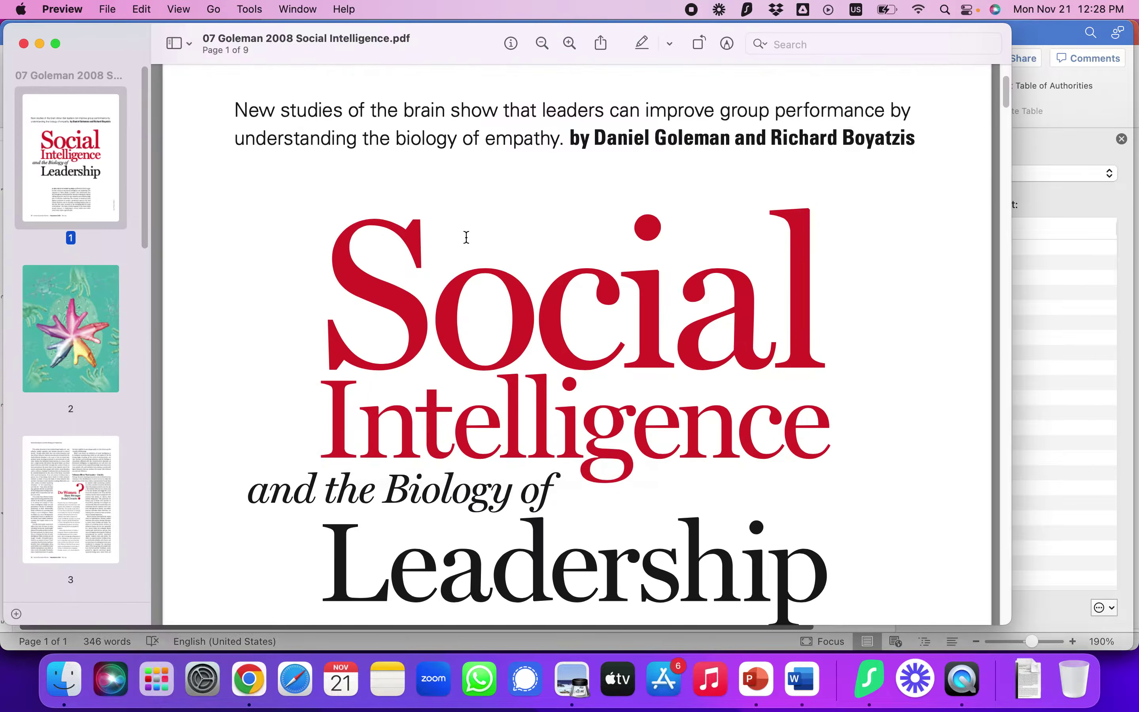
pyautogui.scroll(-3, 466, 237)
pyautogui.scroll(2, 466, 237)
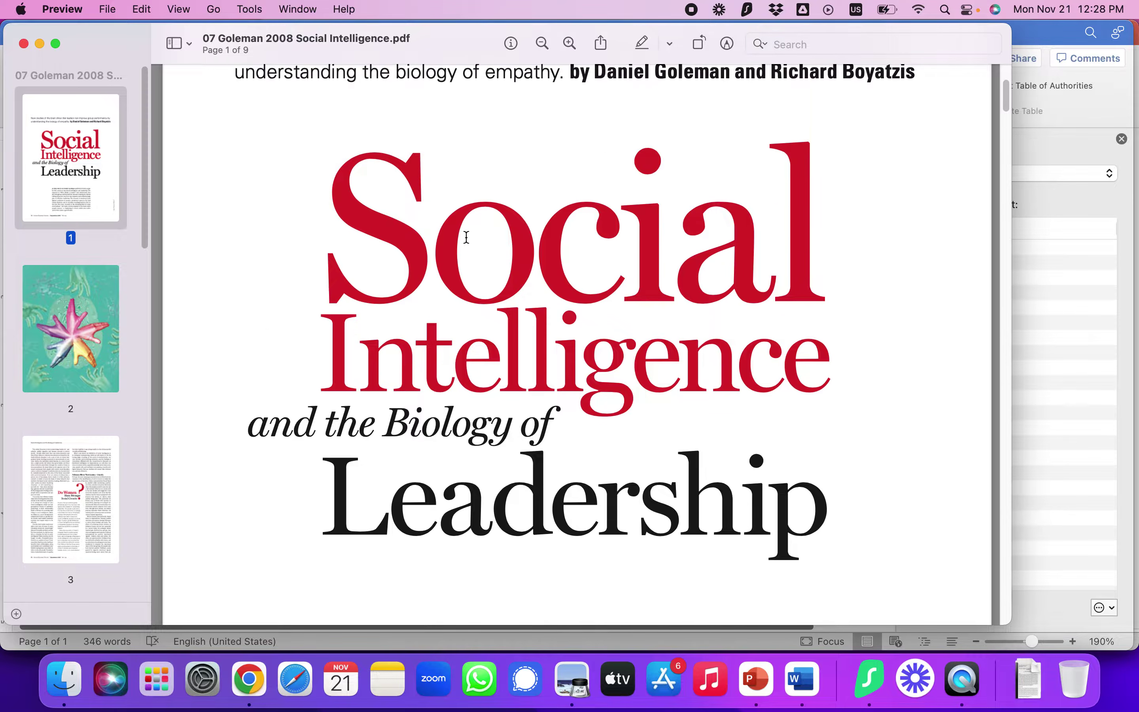
pyautogui.press('super+Tab')
pyautogui.write('Social Intelligence a')
pyautogui.press('BackSpace')
pyautogui.write('and')
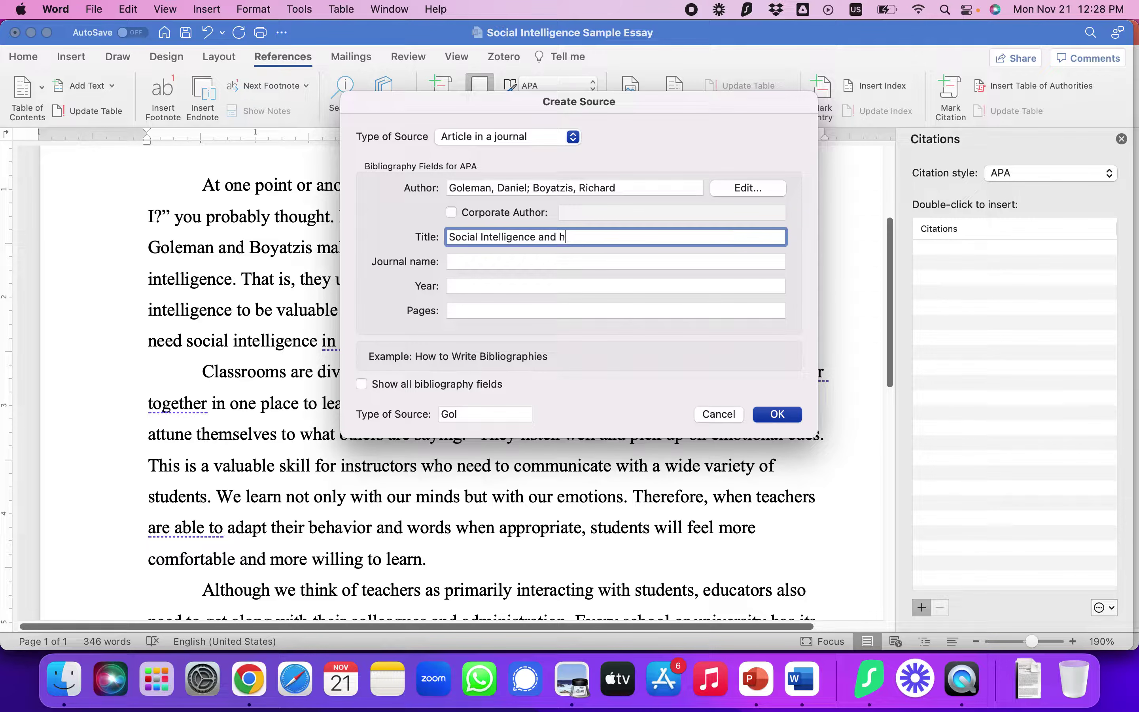
pyautogui.write(' the Biology of Leaders')
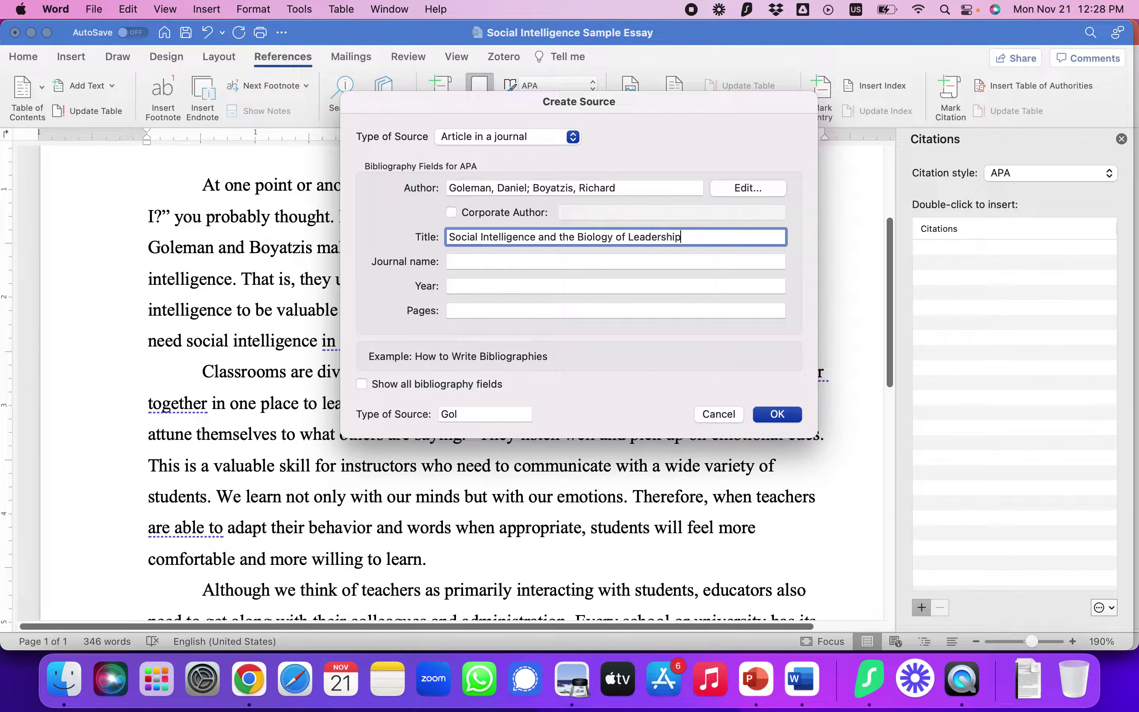
pyautogui.write('hip')
# Step: Set the source's journal name to Harvard Business Review and the year to 2008
pyautogui.click(615, 261)
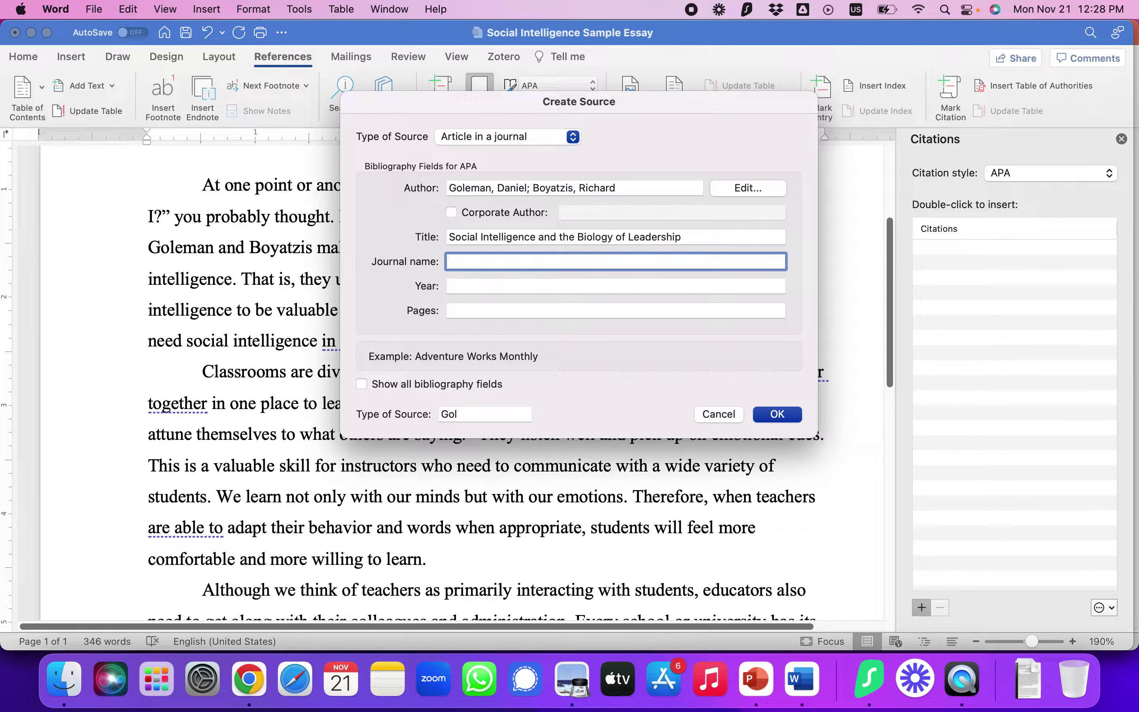
pyautogui.write('Harvard Business Review')
pyautogui.click(616, 286)
pyautogui.write('200')
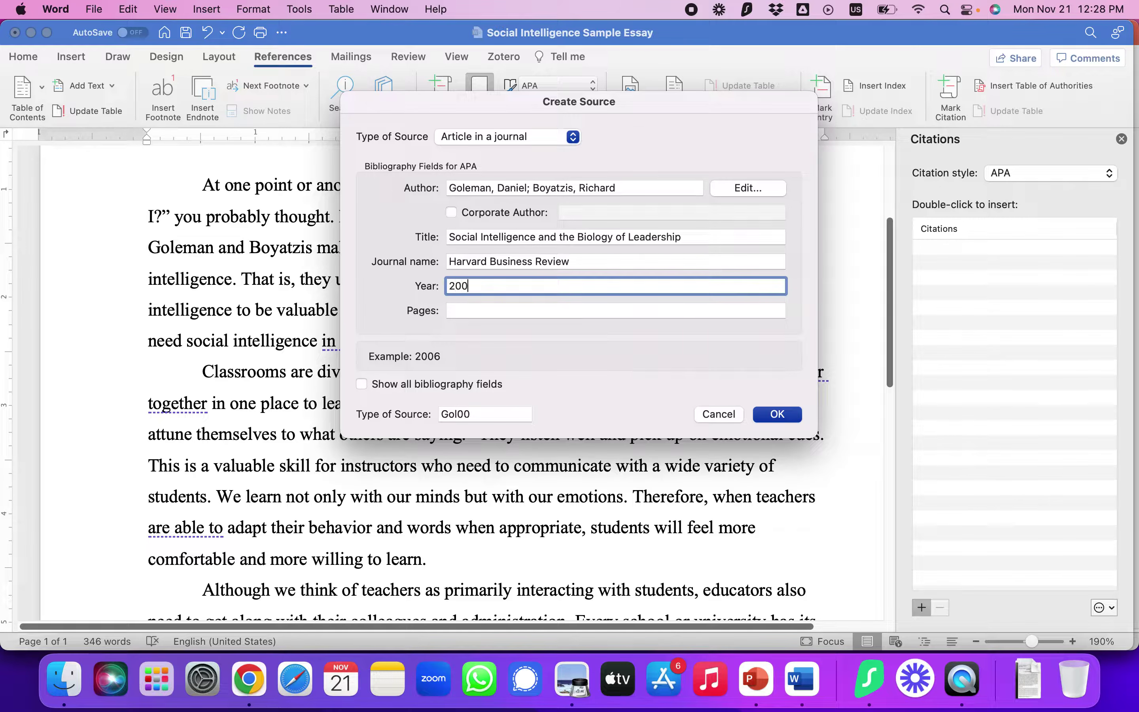
pyautogui.write('8')
pyautogui.press('Tab')
pyautogui.press('Tab')
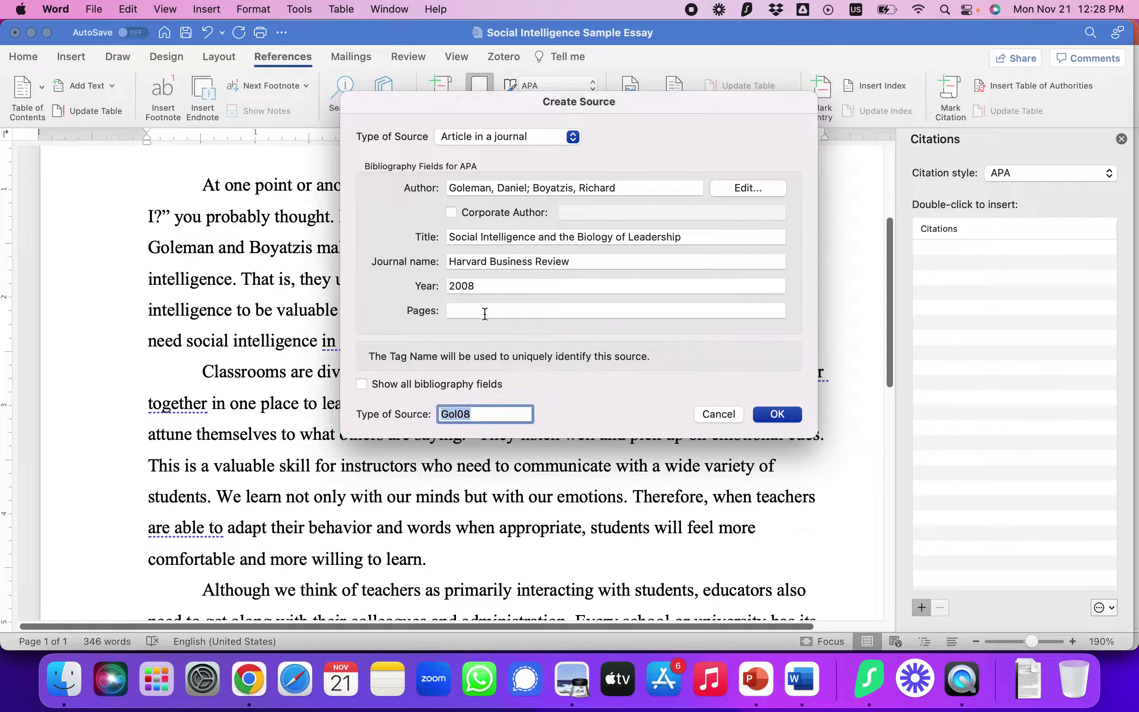
# Step: Check the article's first and last page numbers in the PDF in Preview and set the source's pages to 74-81 in Word
pyautogui.click(488, 311)
pyautogui.press('super+Tab')
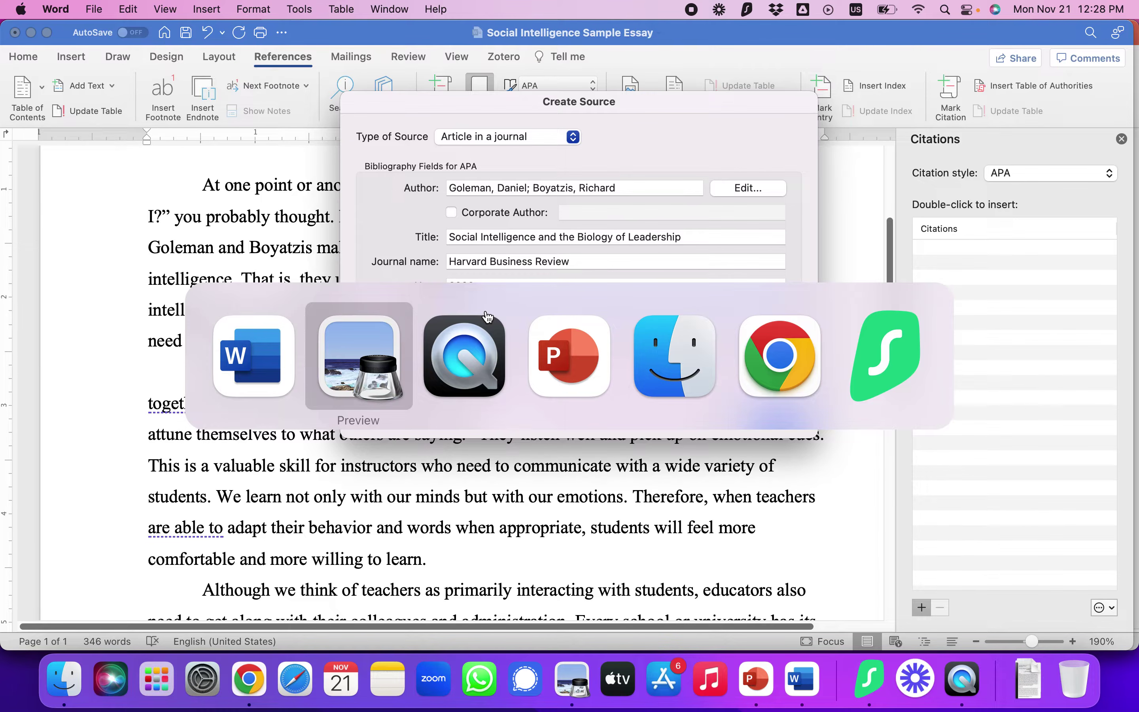
pyautogui.scroll(-15, 428, 421)
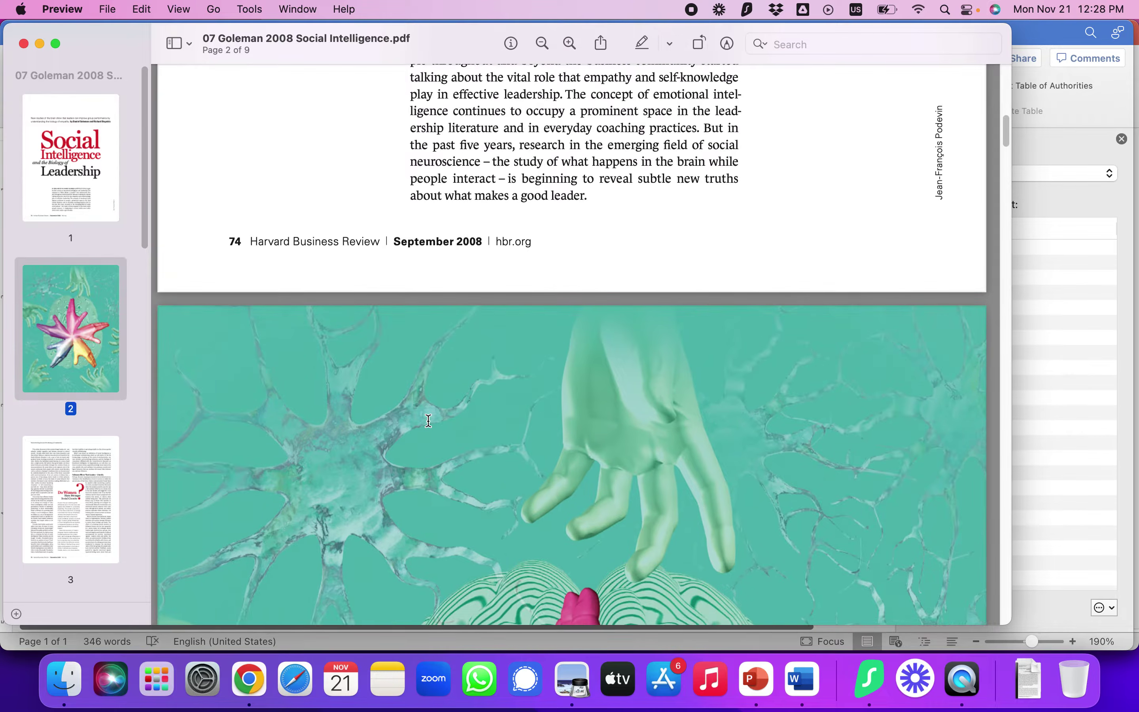
pyautogui.scroll(-20, 428, 420)
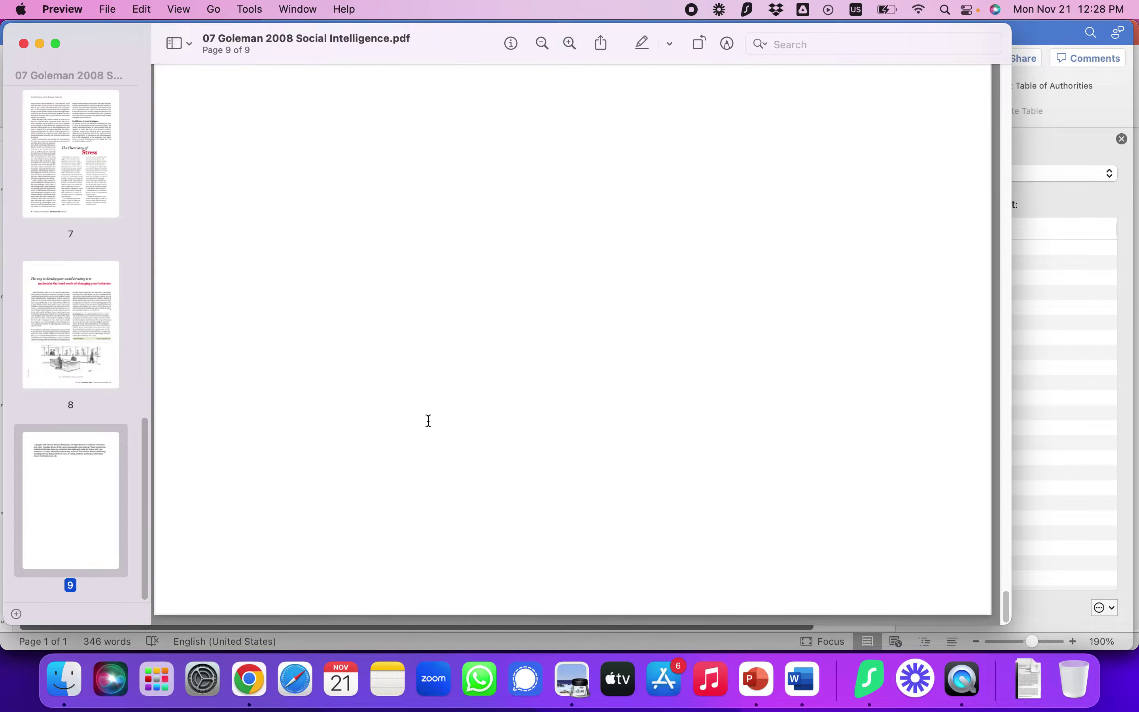
pyautogui.scroll(10, 428, 420)
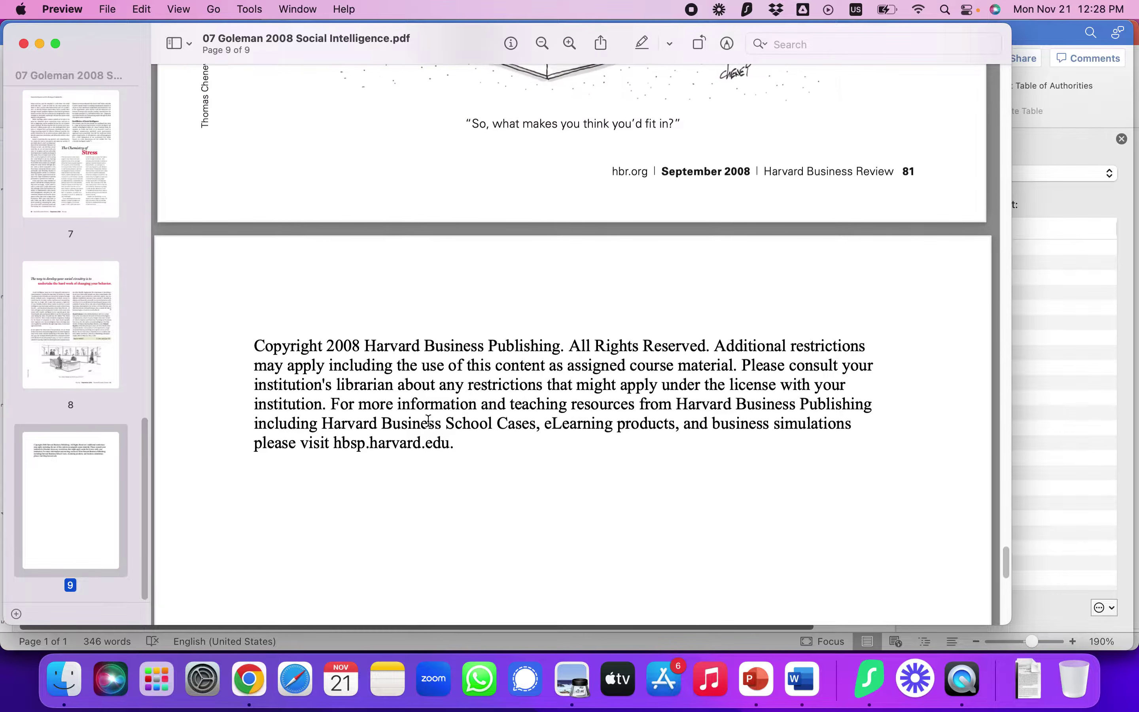
pyautogui.press('super+Tab')
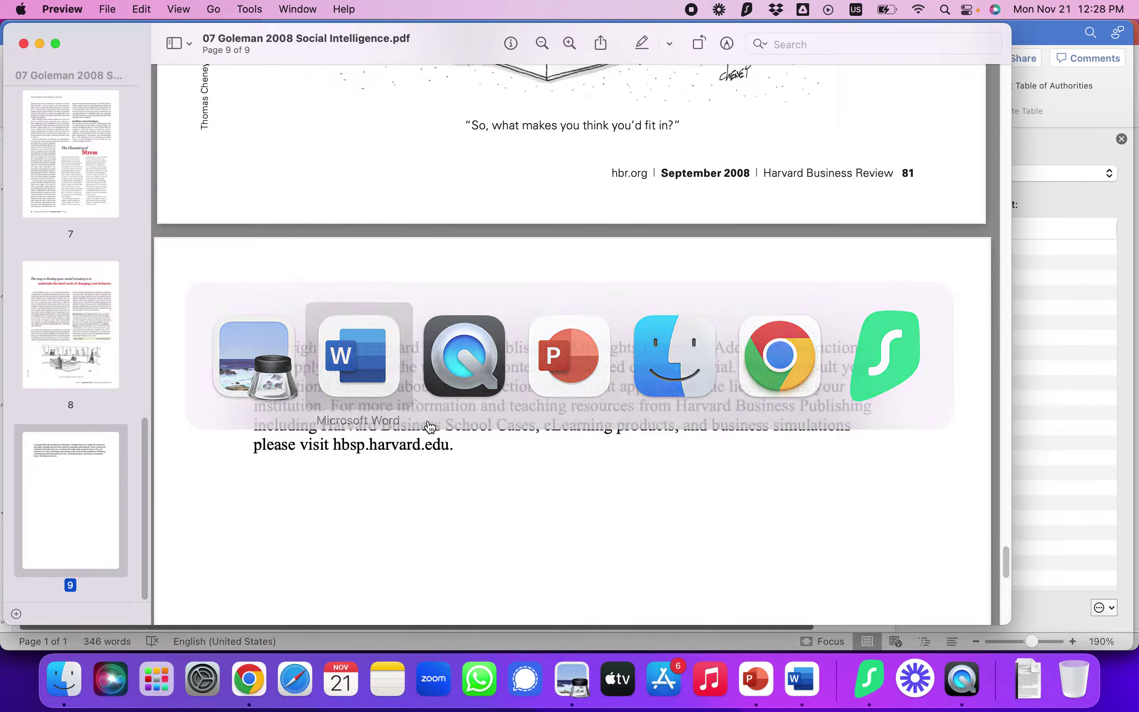
pyautogui.write('74-81')
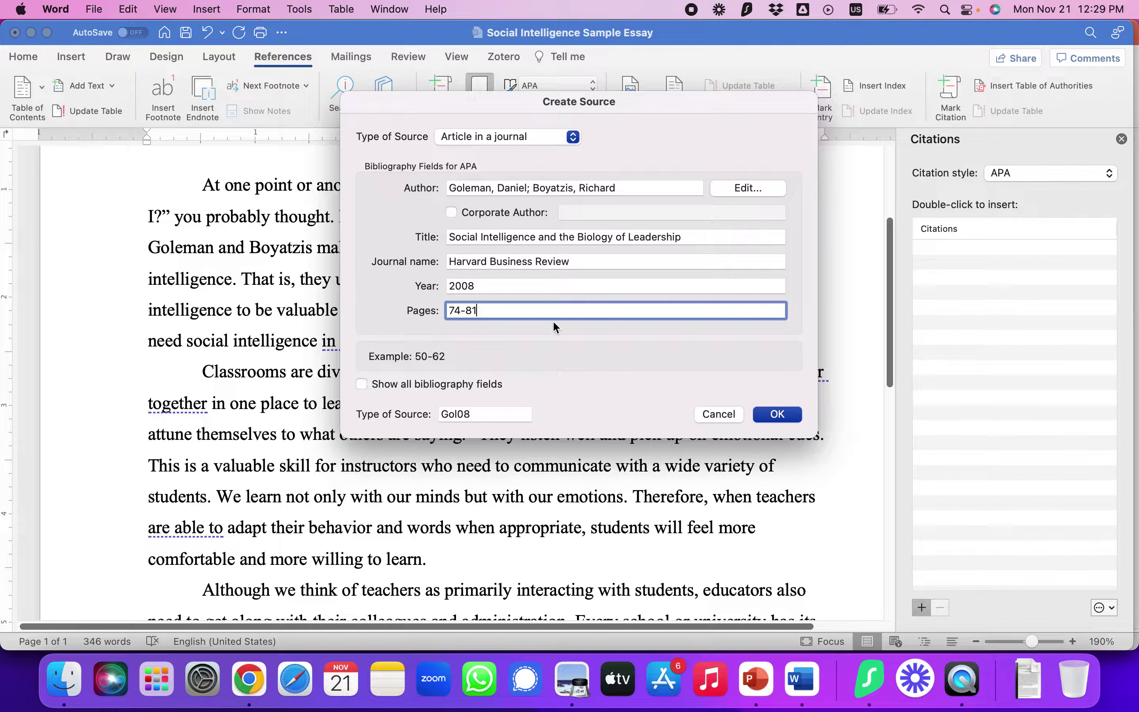
# Step: Show all bibliography fields, set the source's month to September, and accept the new source
pyautogui.click(361, 384)
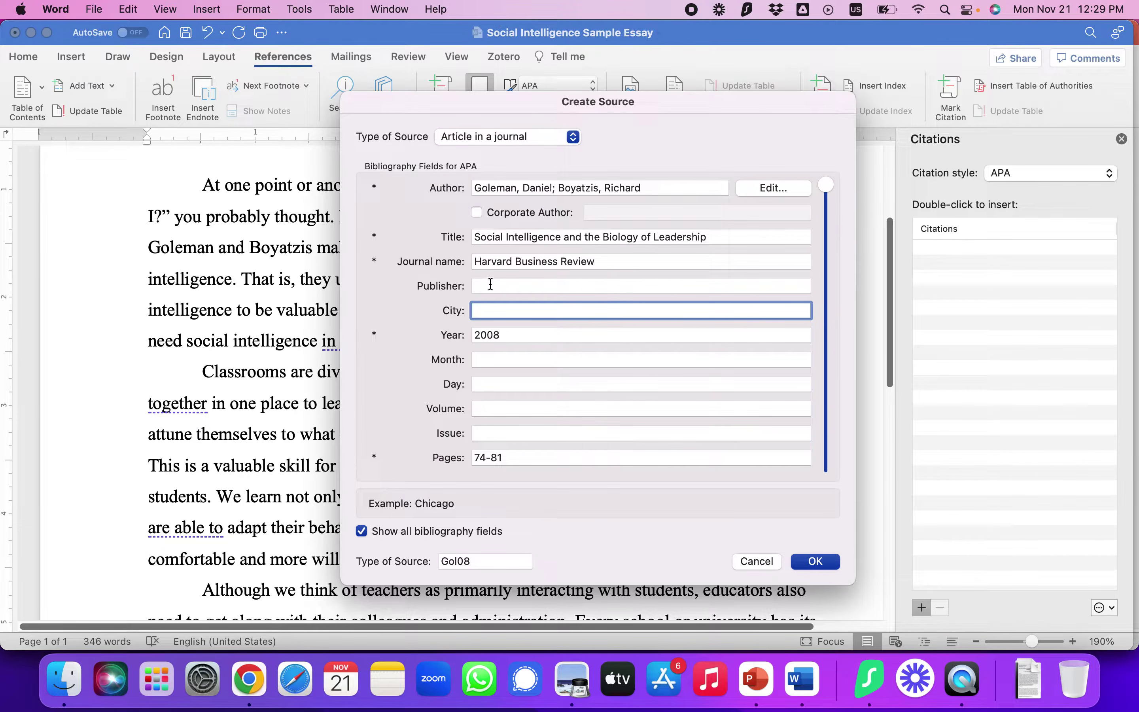
pyautogui.click(488, 359)
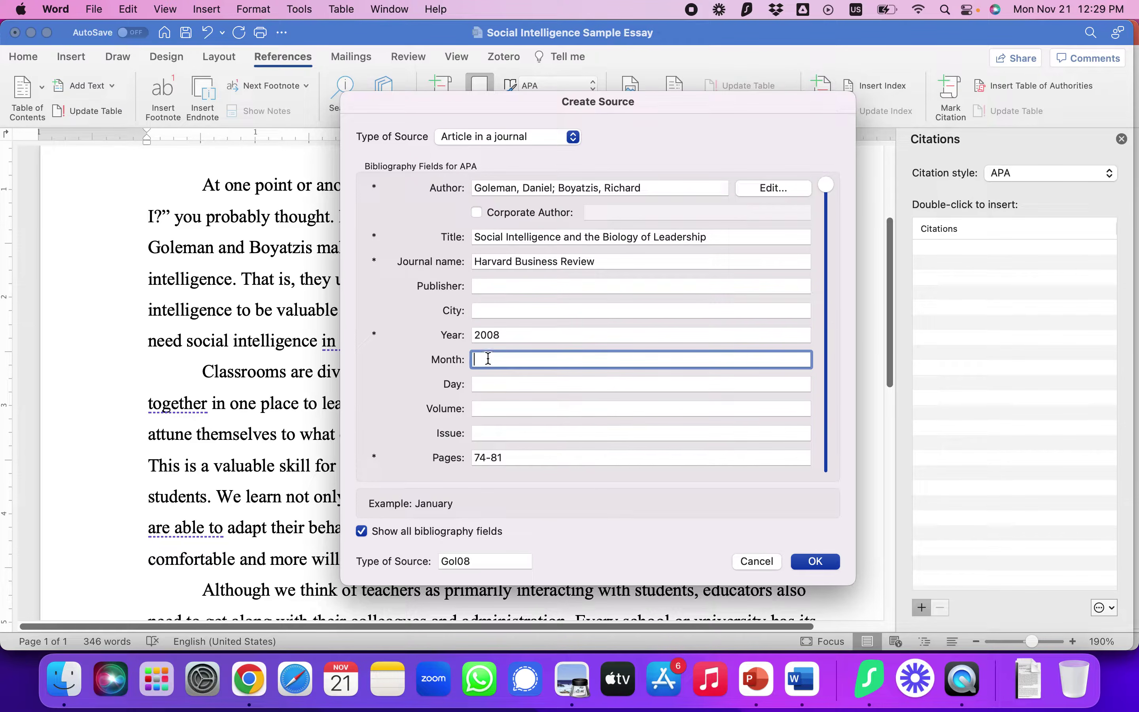
pyautogui.write('September')
pyautogui.press('Tab')
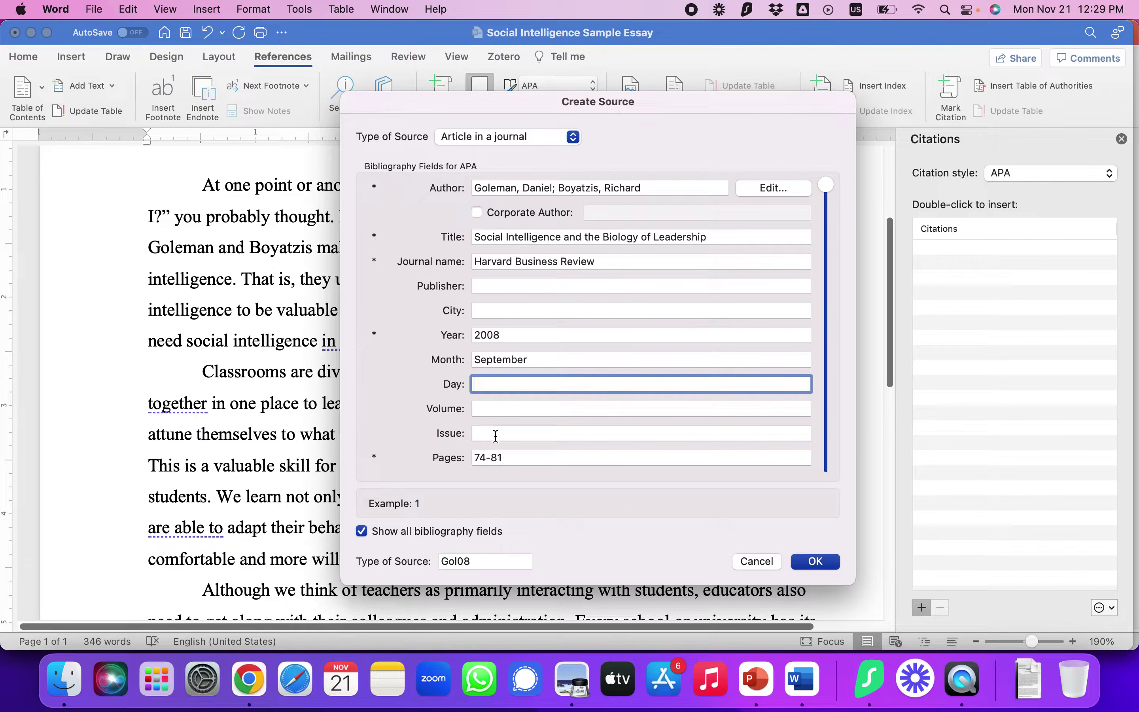
pyautogui.click(824, 567)
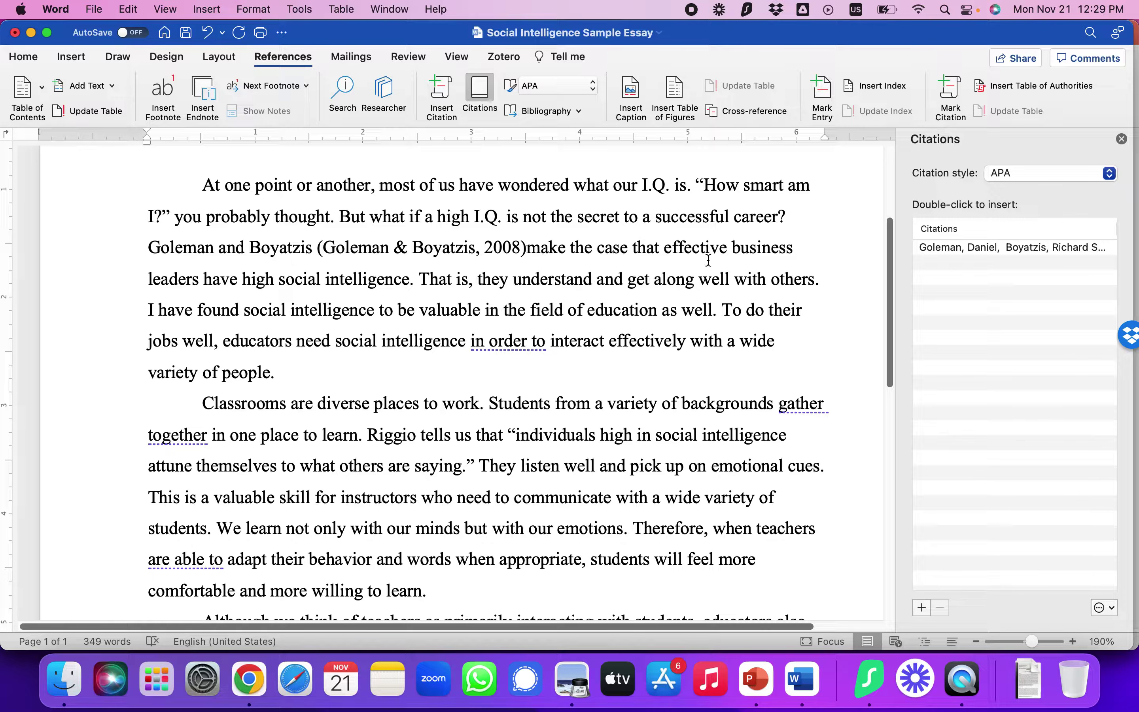
# Step: Add a space after the new citation in the first paragraph and close the Citations pane
pyautogui.click(429, 256)
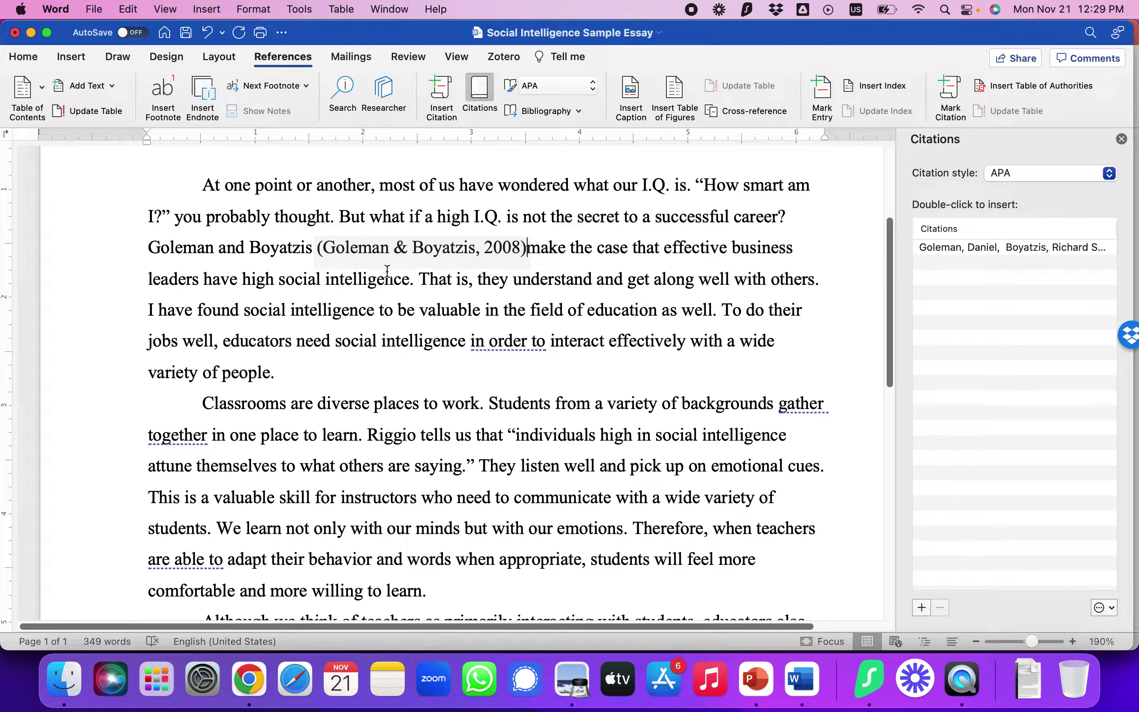
pyautogui.click(1121, 139)
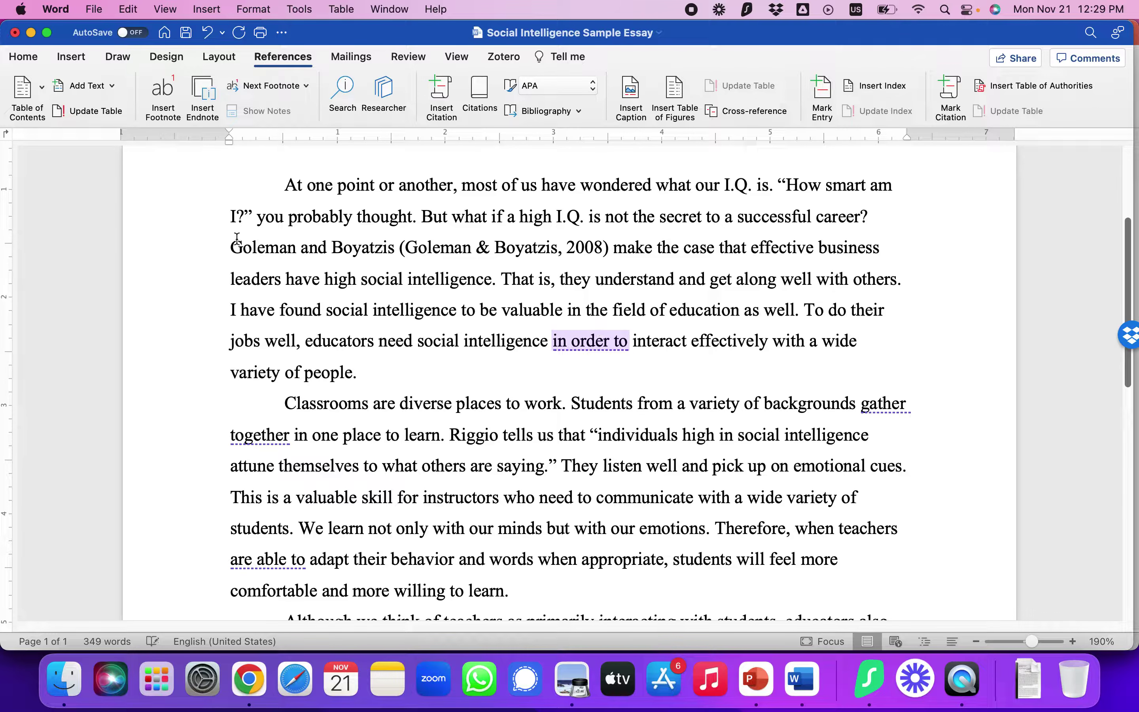
# Step: Edit the first paragraph's in-text citation to suppress the author and title, leaving only the year in parentheses
pyautogui.moveTo(231, 247); pyautogui.dragTo(383, 249)
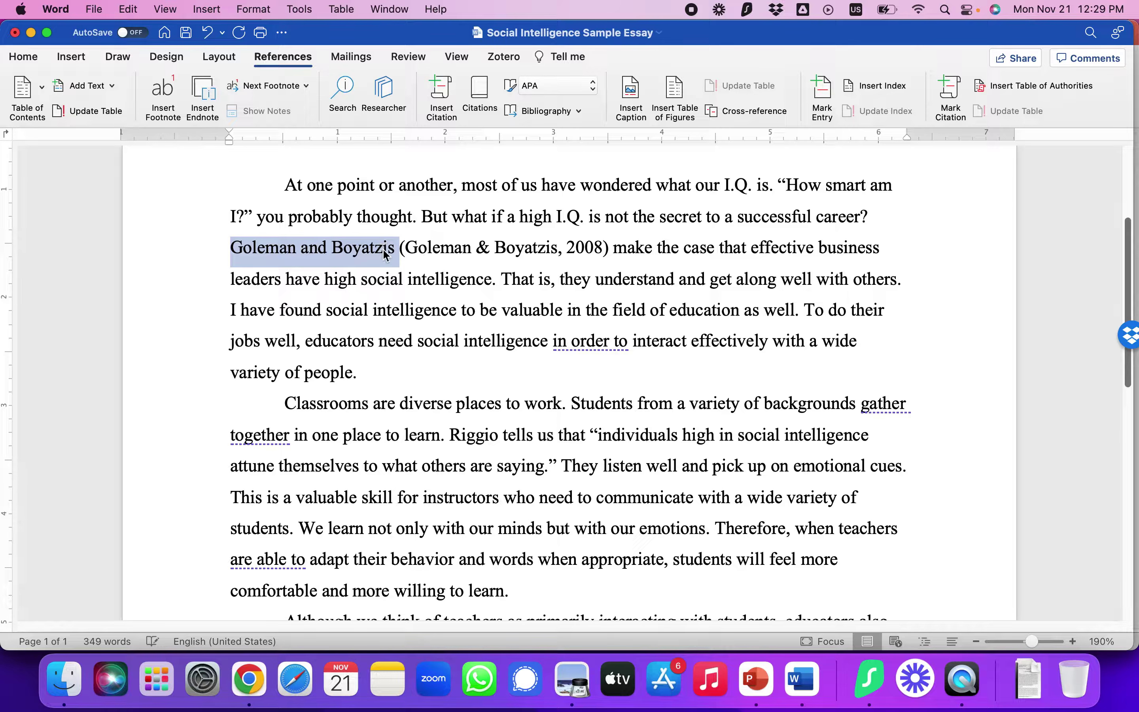
pyautogui.click(488, 253)
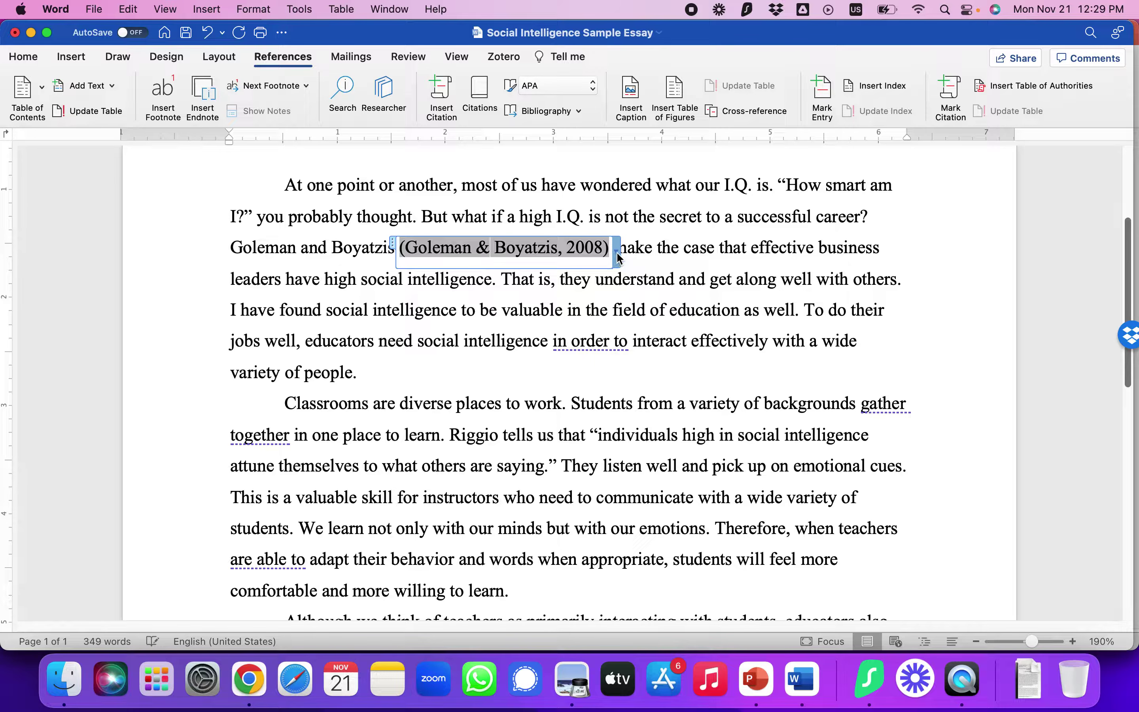
pyautogui.click(616, 253)
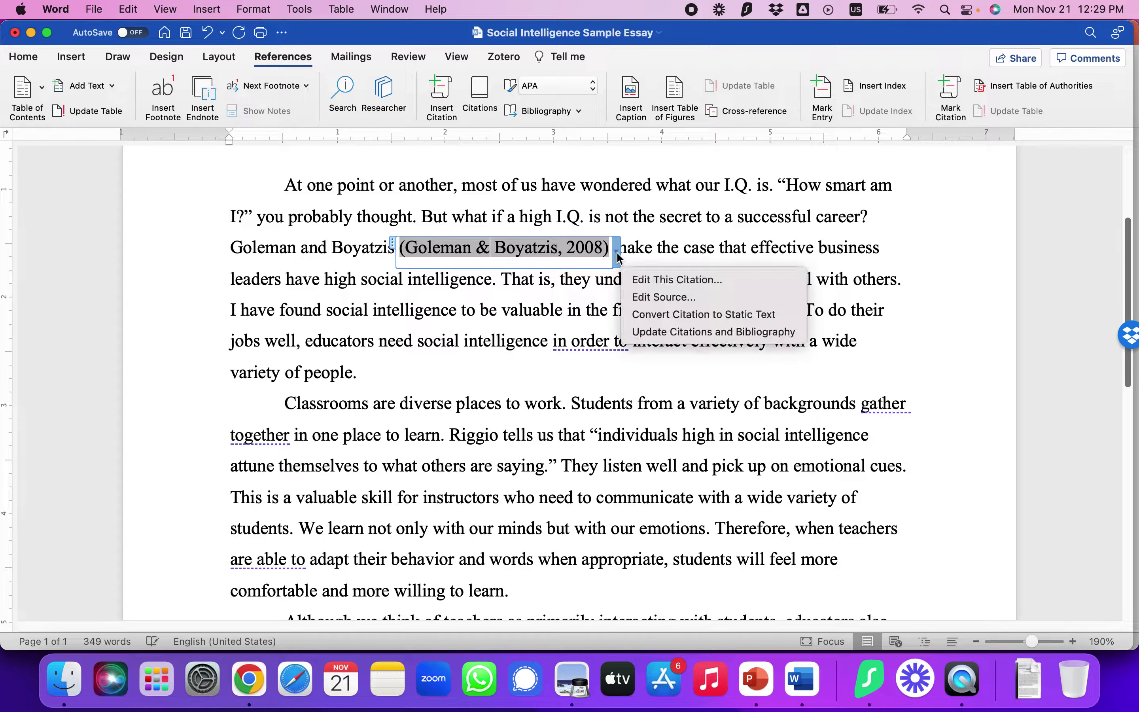
pyautogui.click(658, 280)
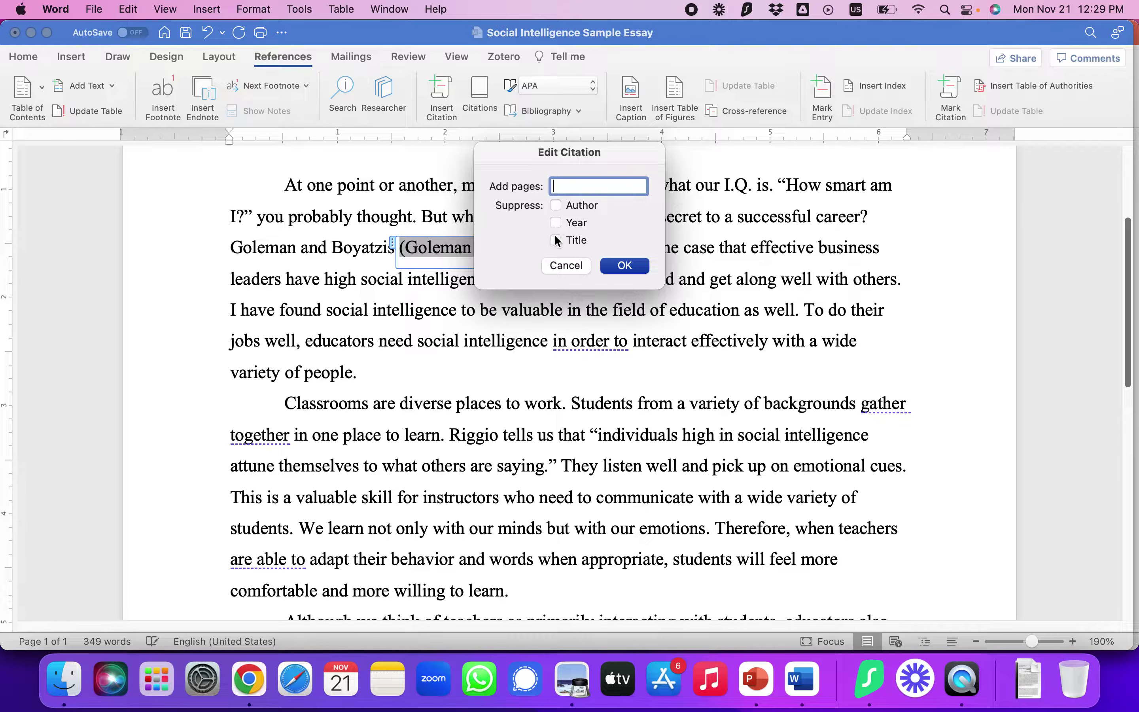
pyautogui.click(555, 205)
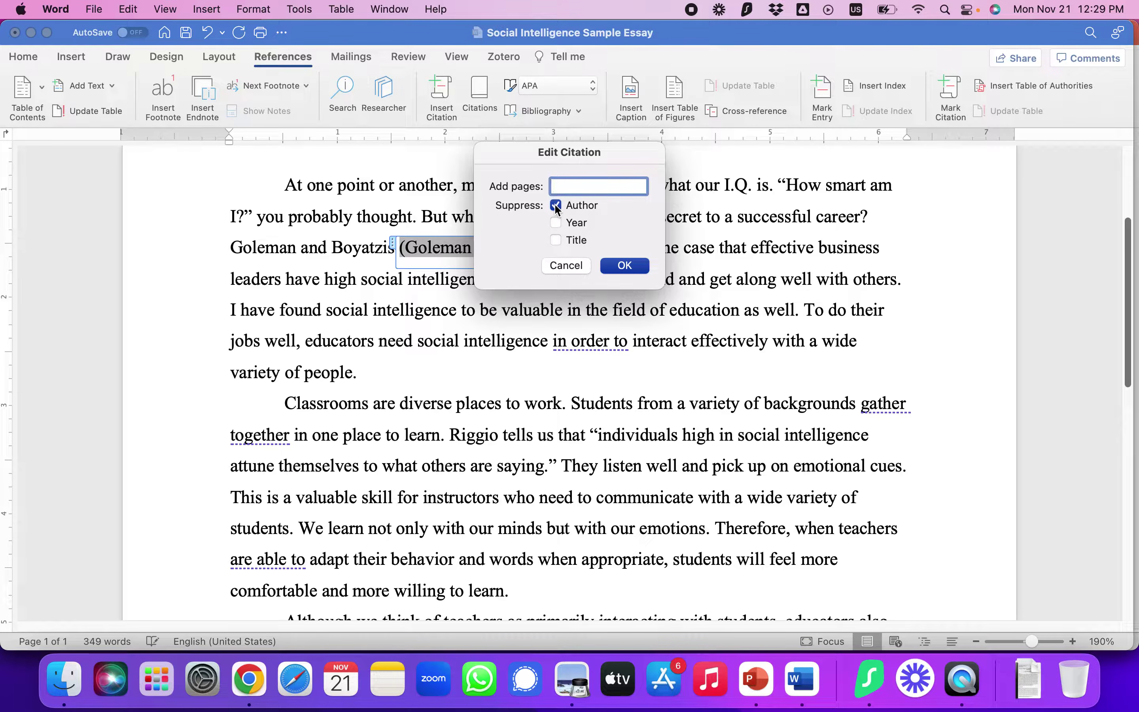
pyautogui.click(556, 241)
pyautogui.click(628, 267)
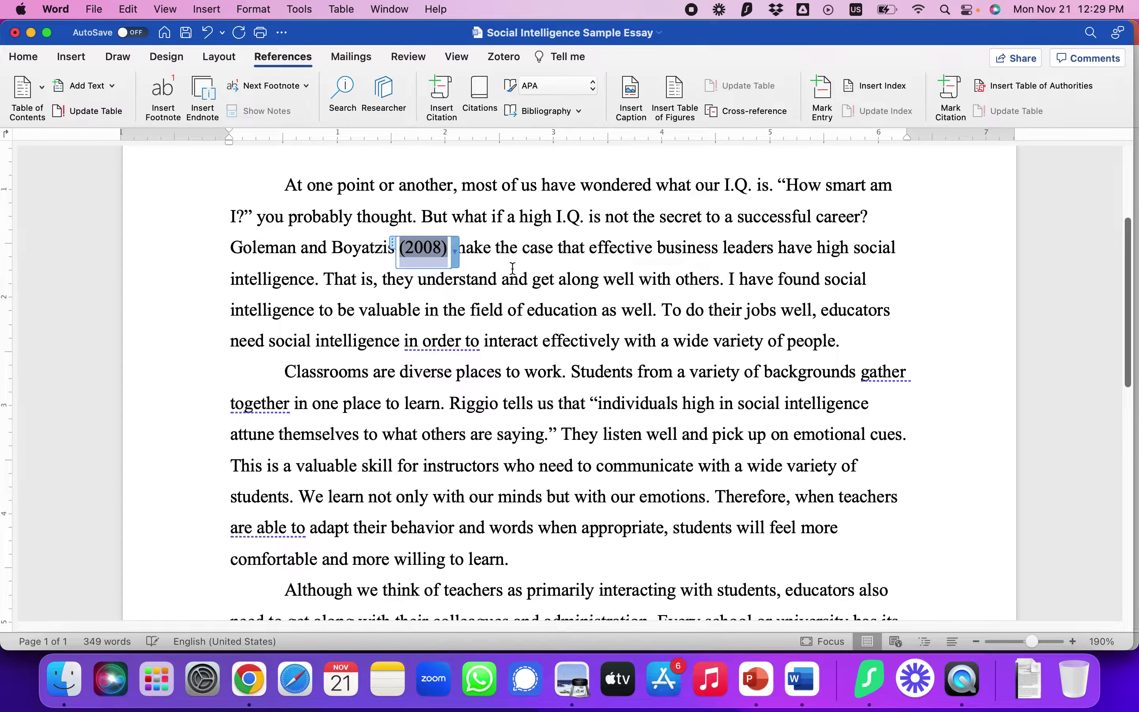
pyautogui.click(510, 275)
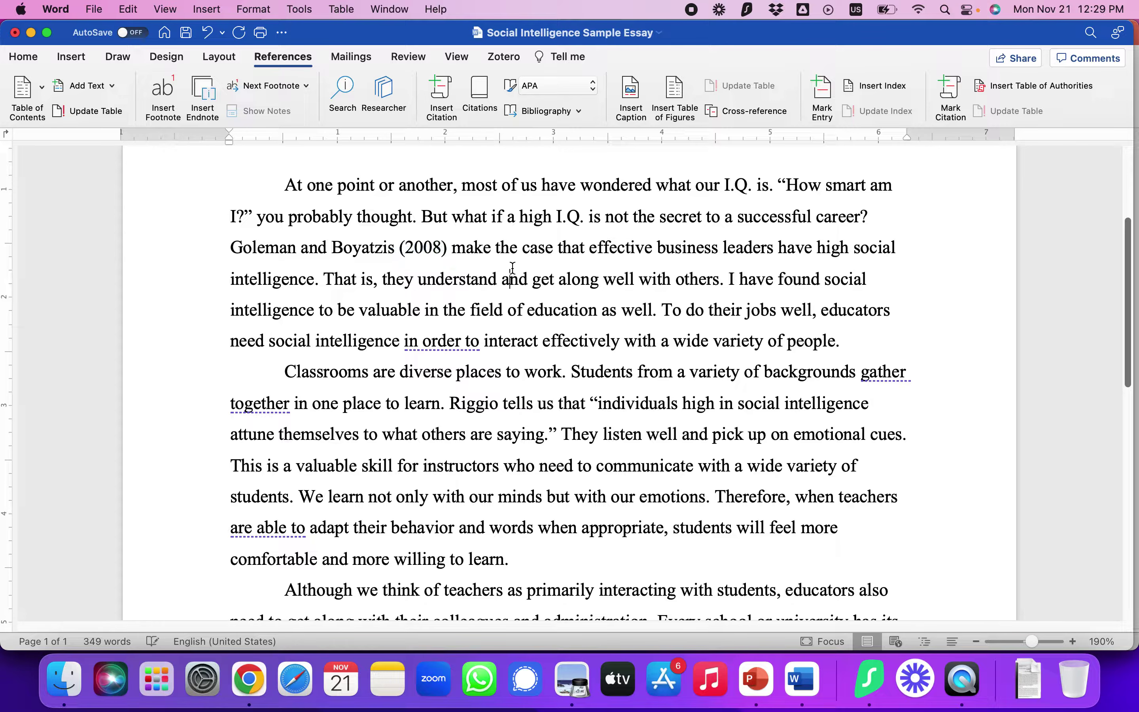
pyautogui.click(427, 249)
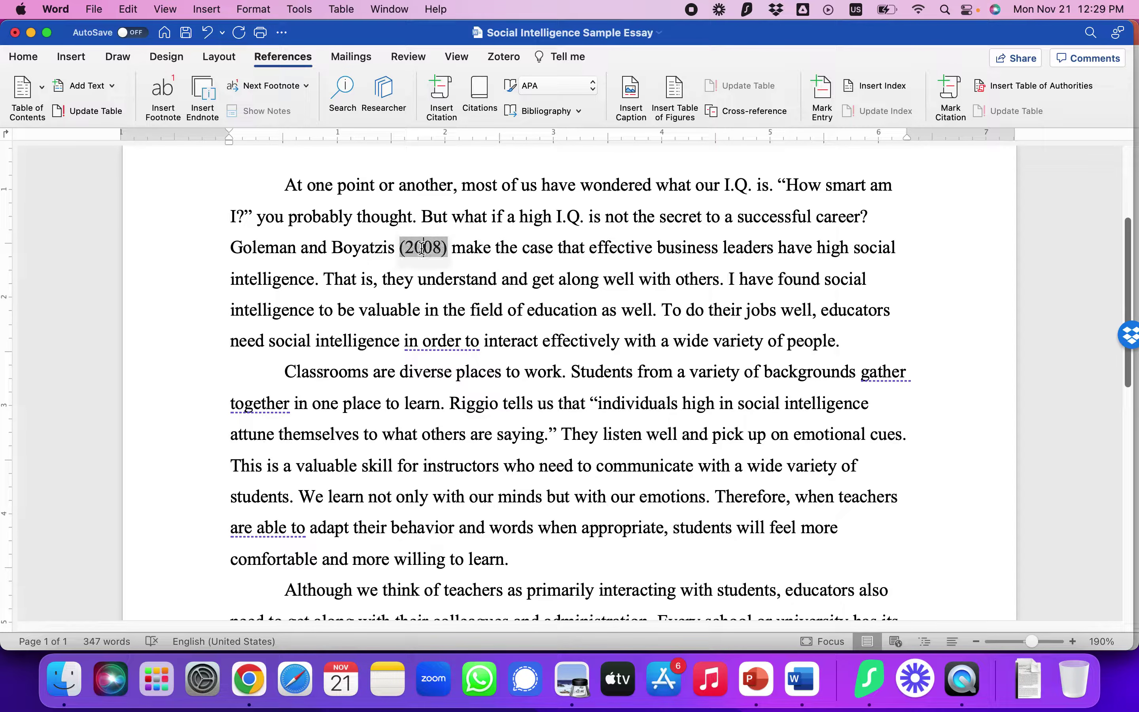
pyautogui.click(513, 246)
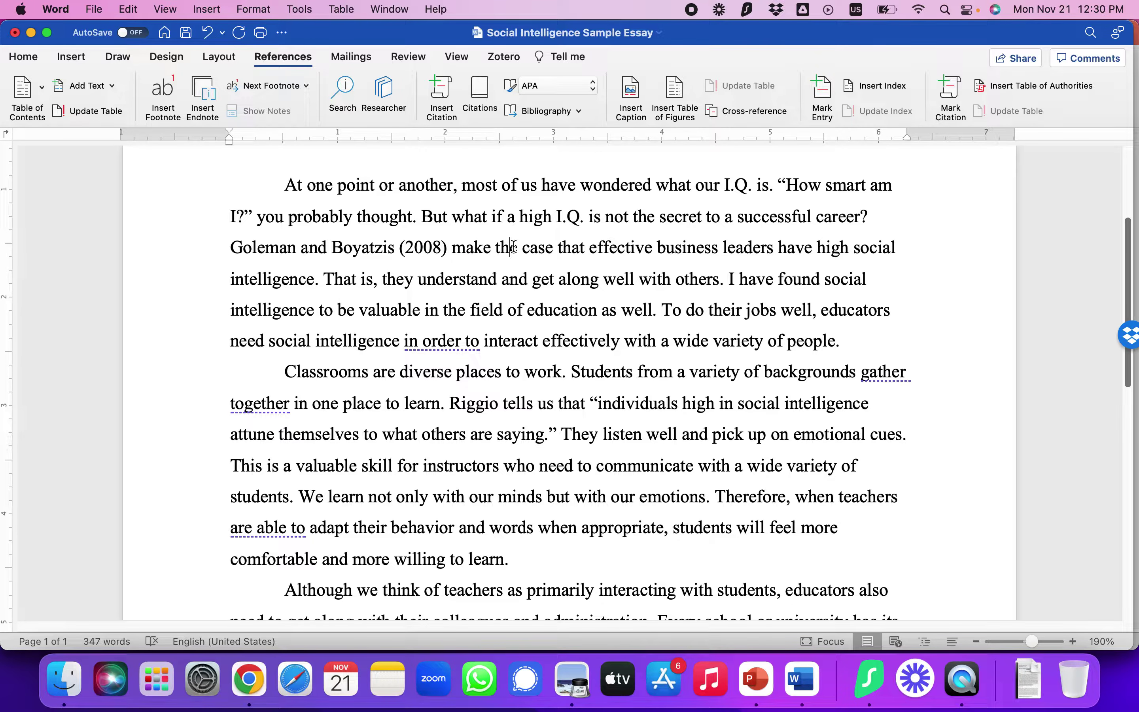
# Step: Place the insertion point after the cited author's name in the second paragraph, add a space, and start creating a new journal article source
pyautogui.scroll(-3, 518, 385)
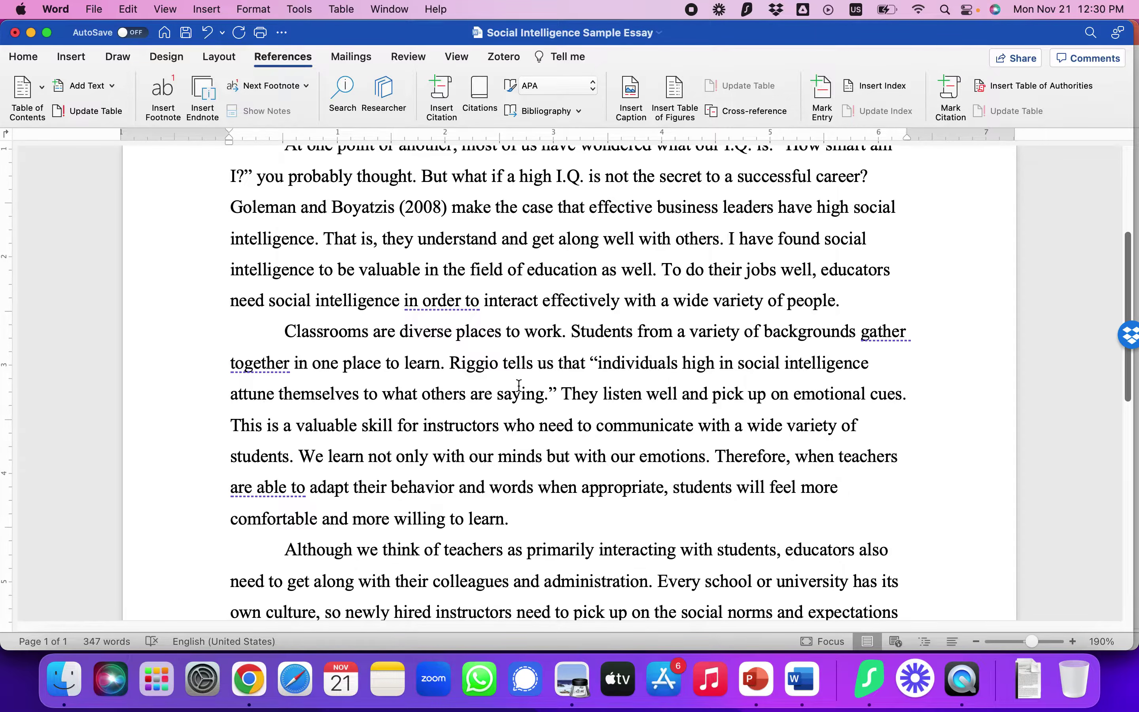
pyautogui.click(449, 336)
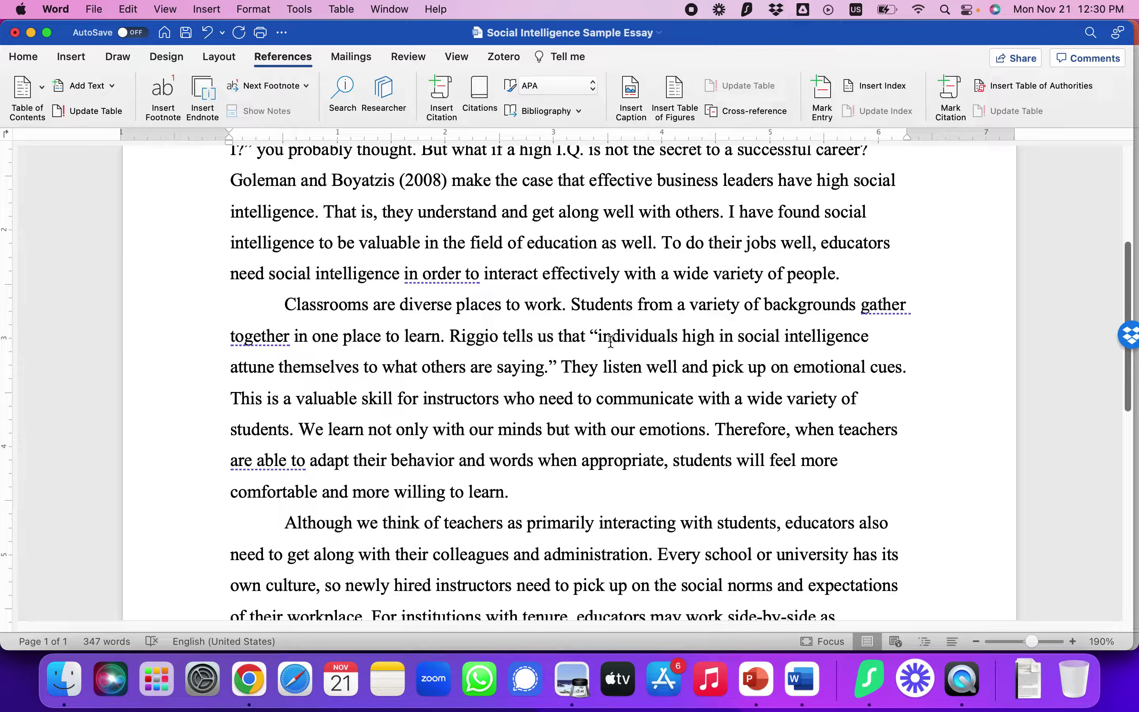
pyautogui.moveTo(590, 336); pyautogui.dragTo(573, 367)
pyautogui.click(573, 367)
pyautogui.click(498, 336)
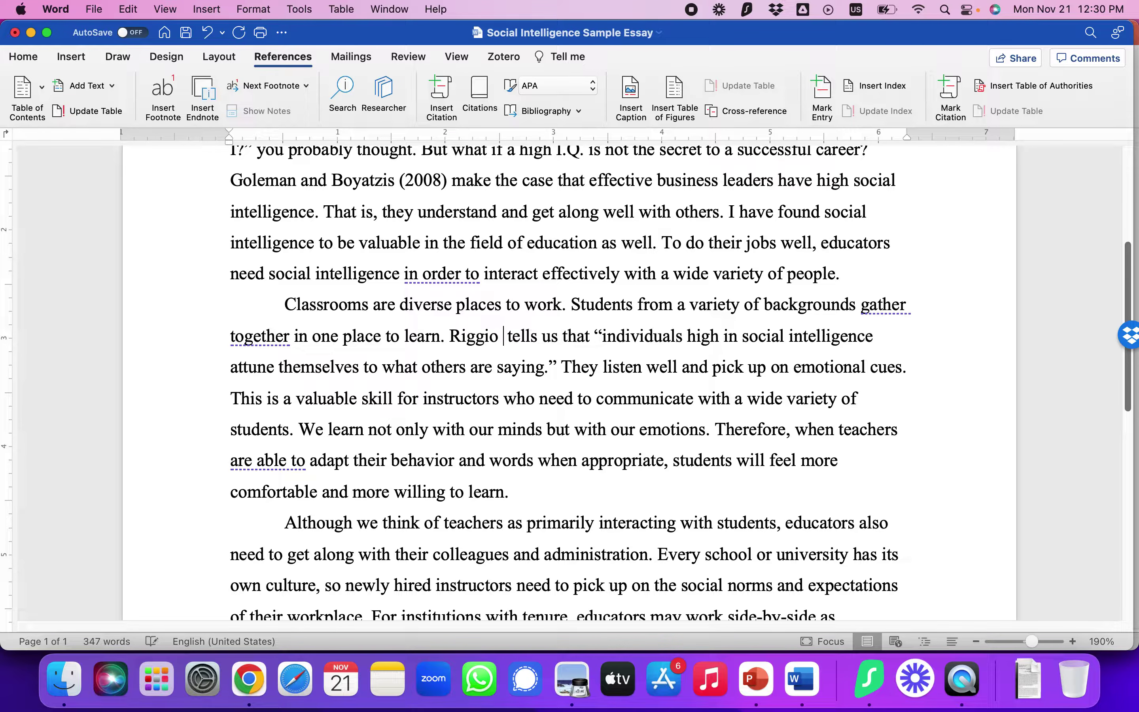
pyautogui.click(478, 99)
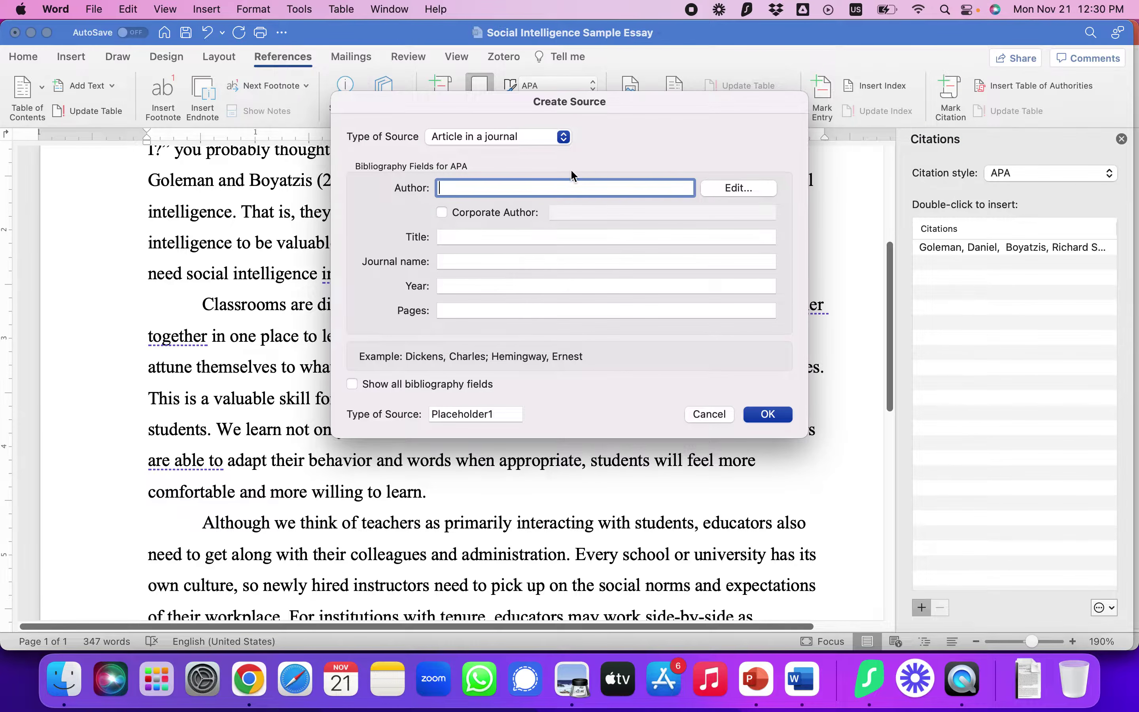
# Step: Open the new source's author entry for editing and enter the author's last name
pyautogui.click(720, 187)
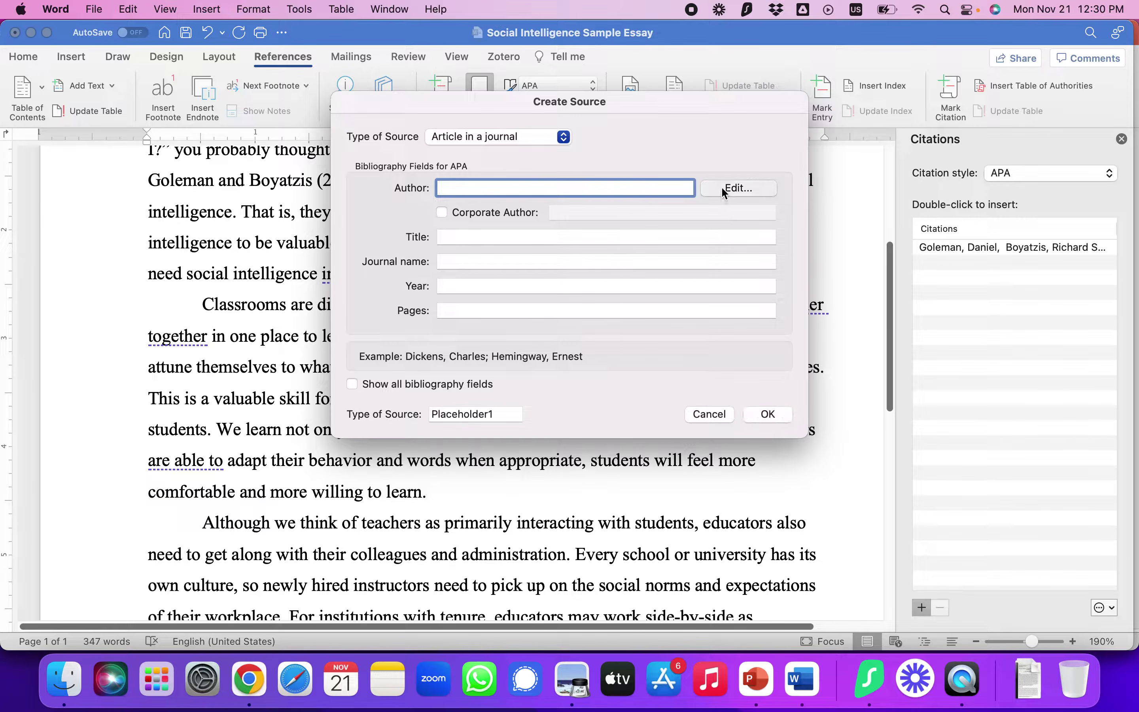
pyautogui.write('Riggio')
pyautogui.press('Tab')
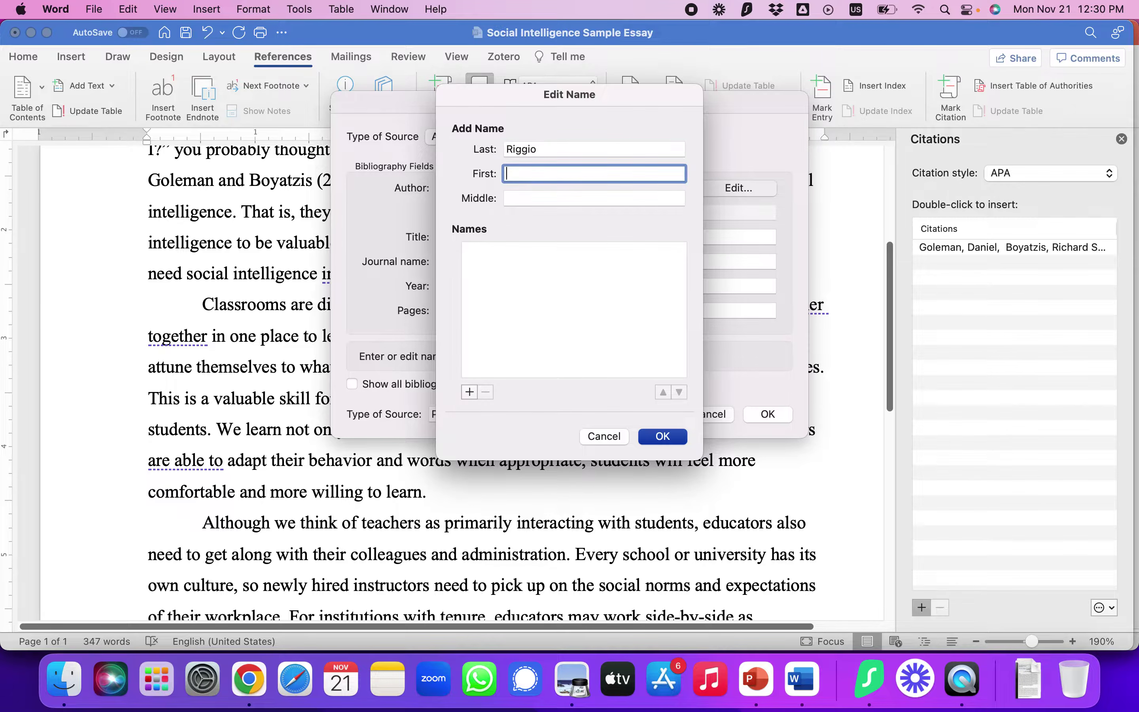
# Step: Open the 2014 Social Intelligence PDF from the Articles for Reading Journal folder in Finder
pyautogui.press('super+Tab')
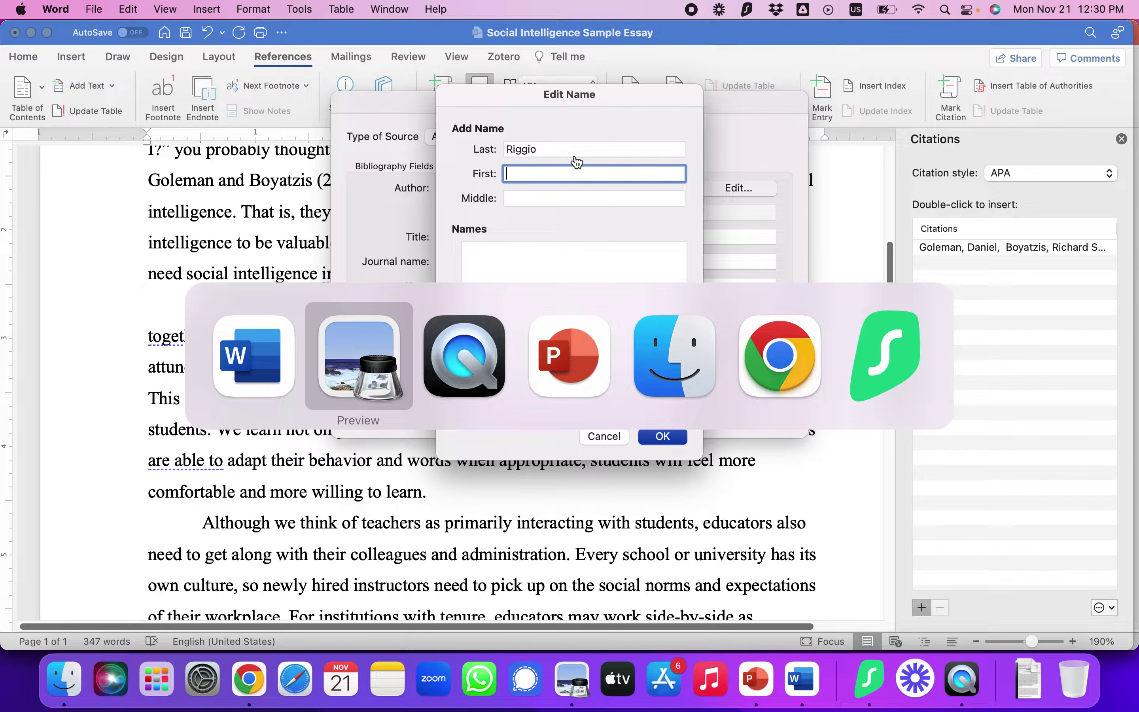
pyautogui.press('super+Tab')
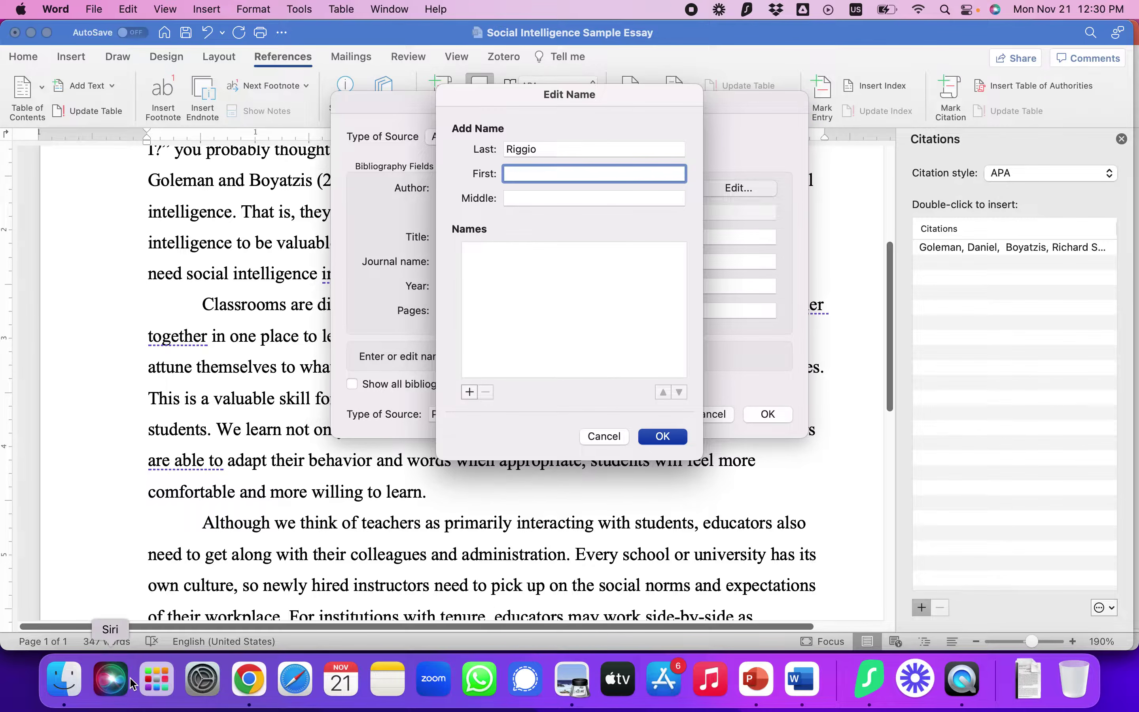
pyautogui.click(63, 678)
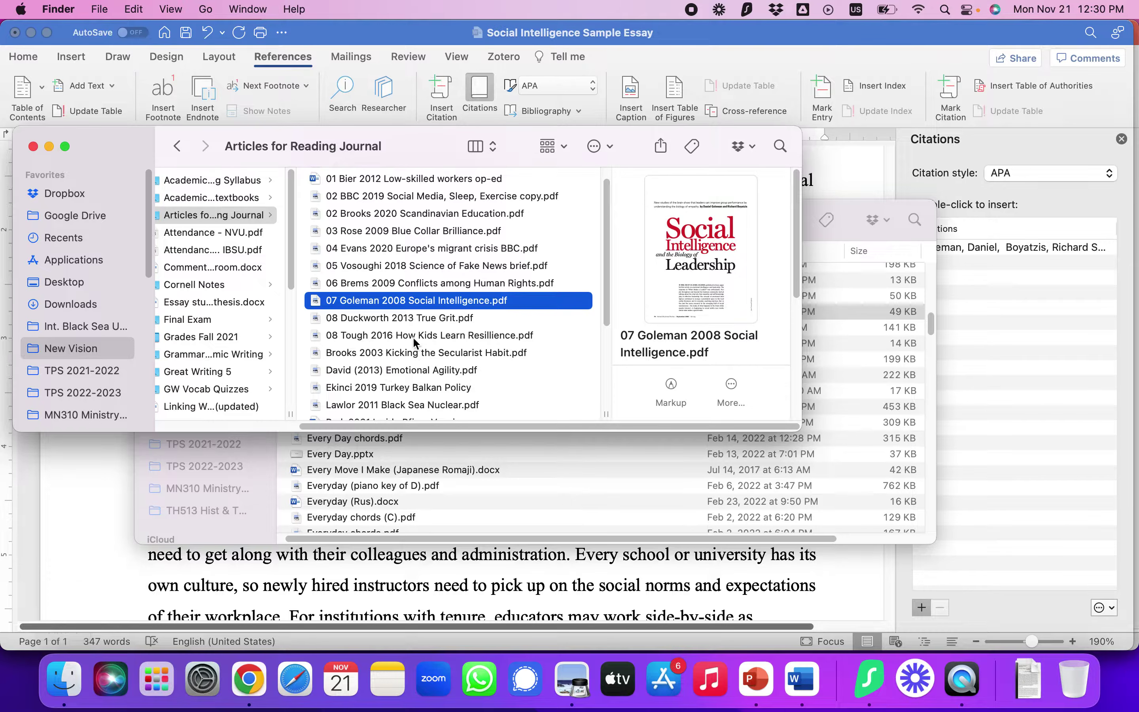
pyautogui.scroll(-2, 375, 342)
pyautogui.scroll(-3, 375, 342)
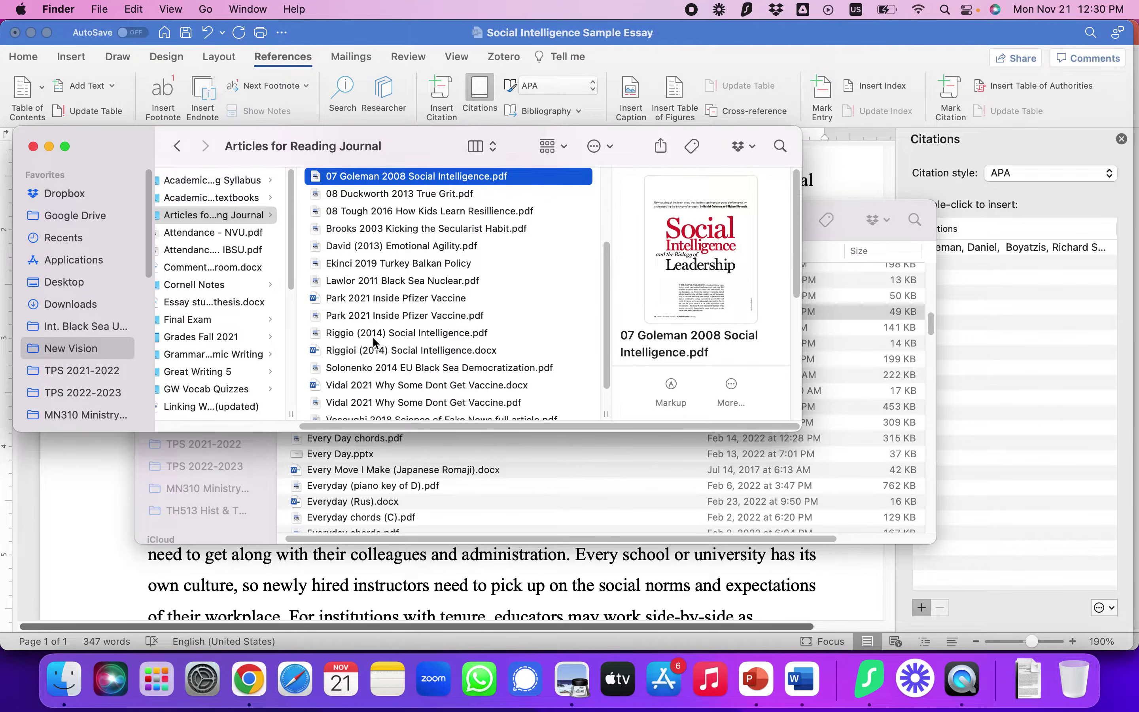
pyautogui.doubleClick(345, 334)
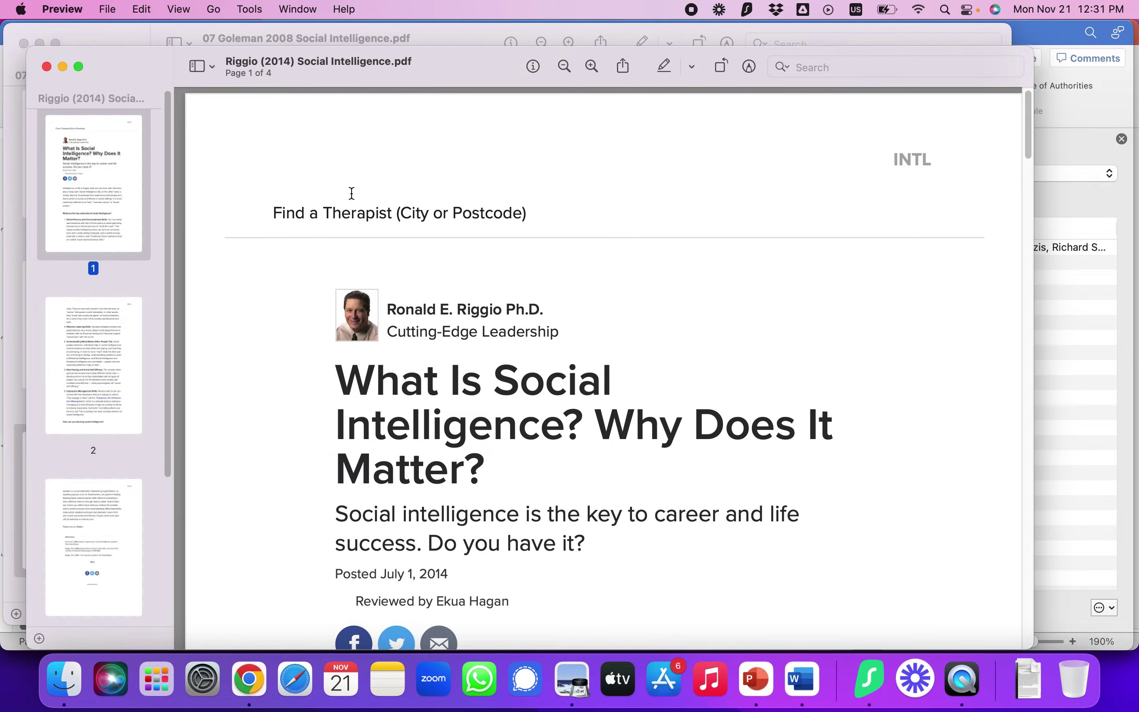
# Step: Check the author's full name on page 1 of the 2014 PDF in Preview and return to the name entry in Word
pyautogui.scroll(-3, 352, 193)
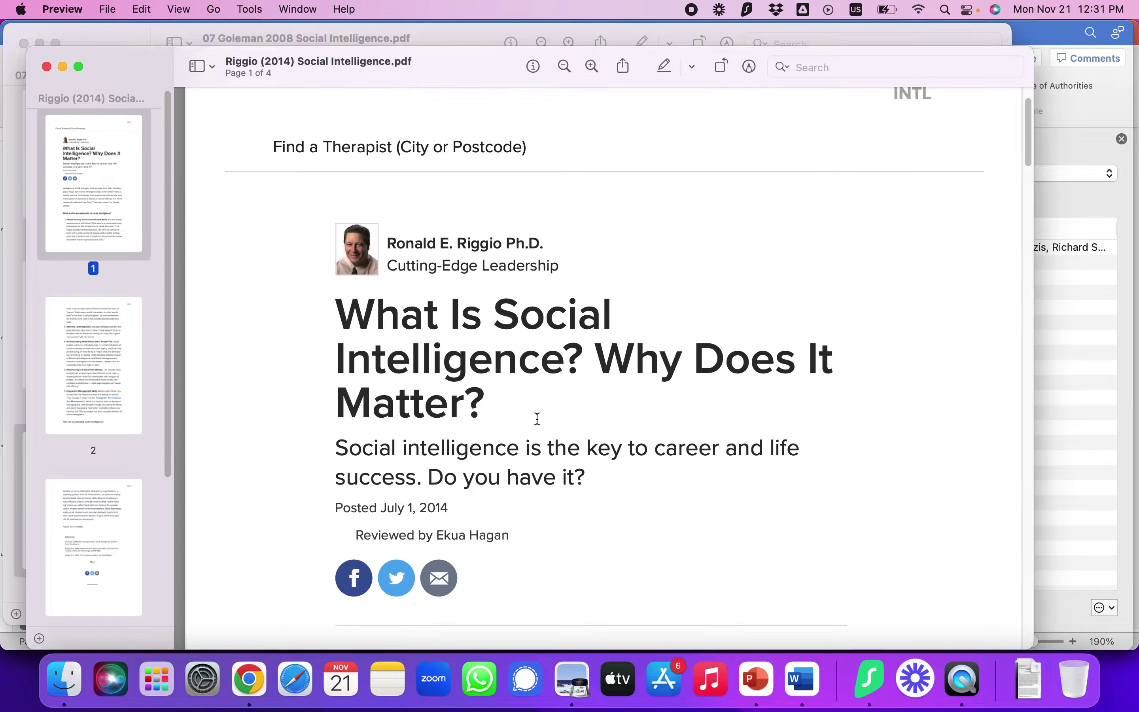
pyautogui.scroll(-1, 537, 440)
pyautogui.scroll(2, 538, 440)
pyautogui.scroll(-3, 537, 440)
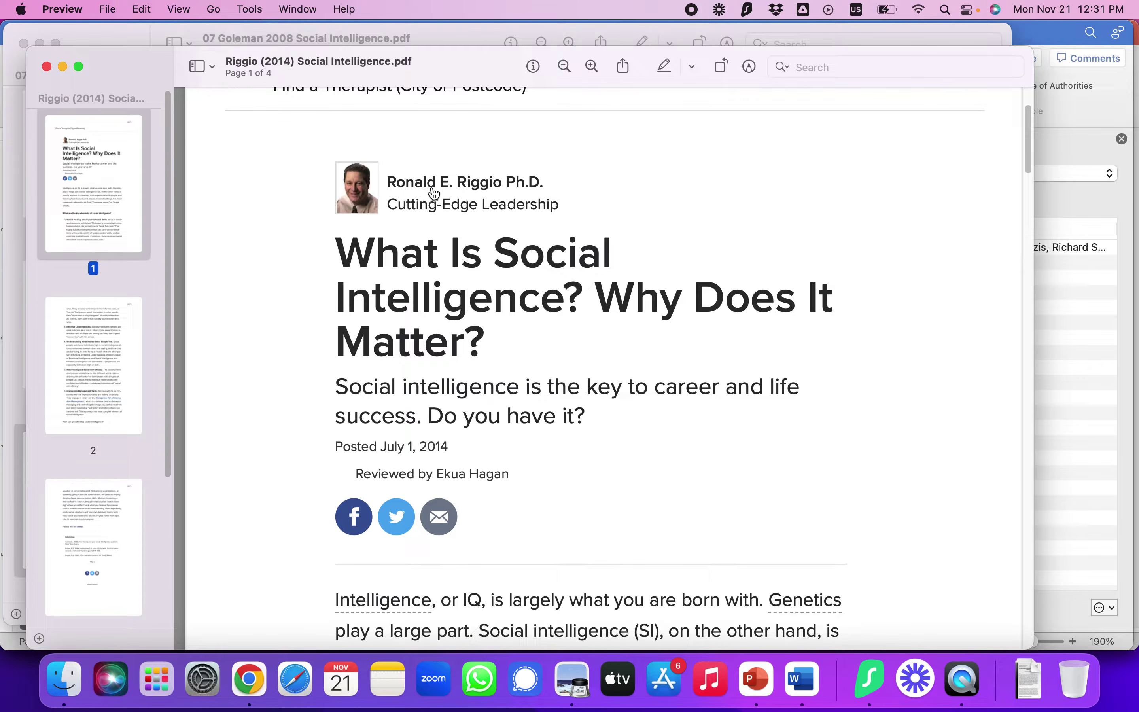
pyautogui.press('cmd+Tab')
pyautogui.press('super+Tab')
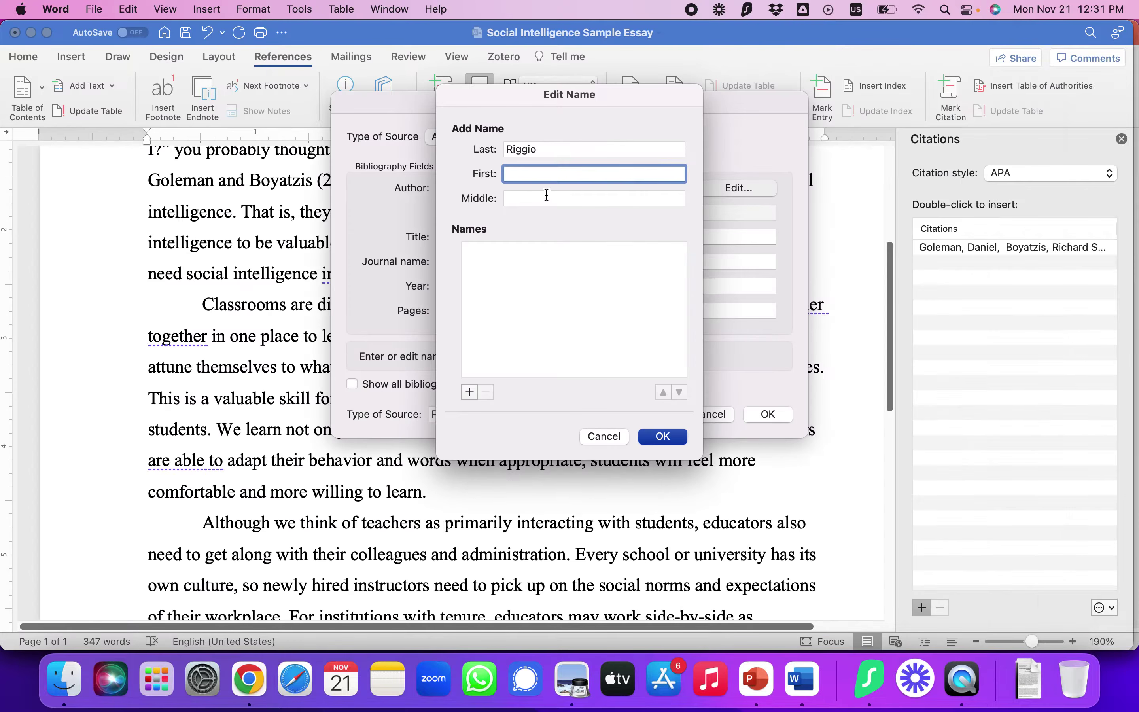
# Step: Enter the author's first name and middle initial and confirm the name entry
pyautogui.write('Ronald')
pyautogui.press('Tab')
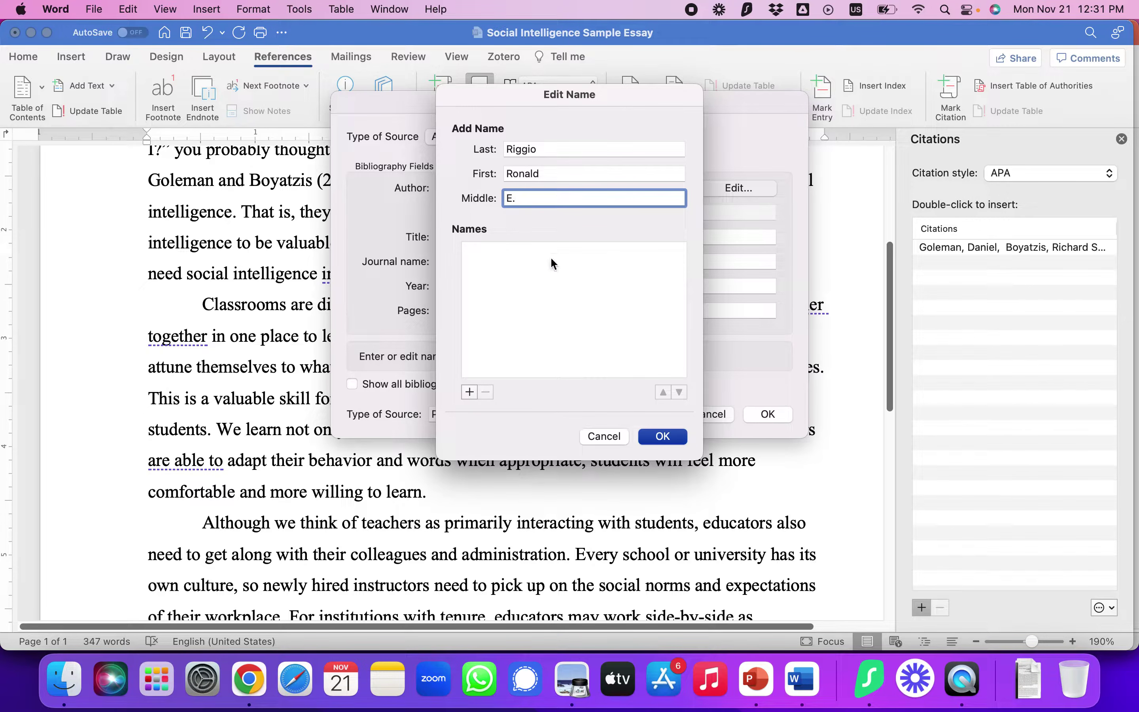
pyautogui.click(662, 435)
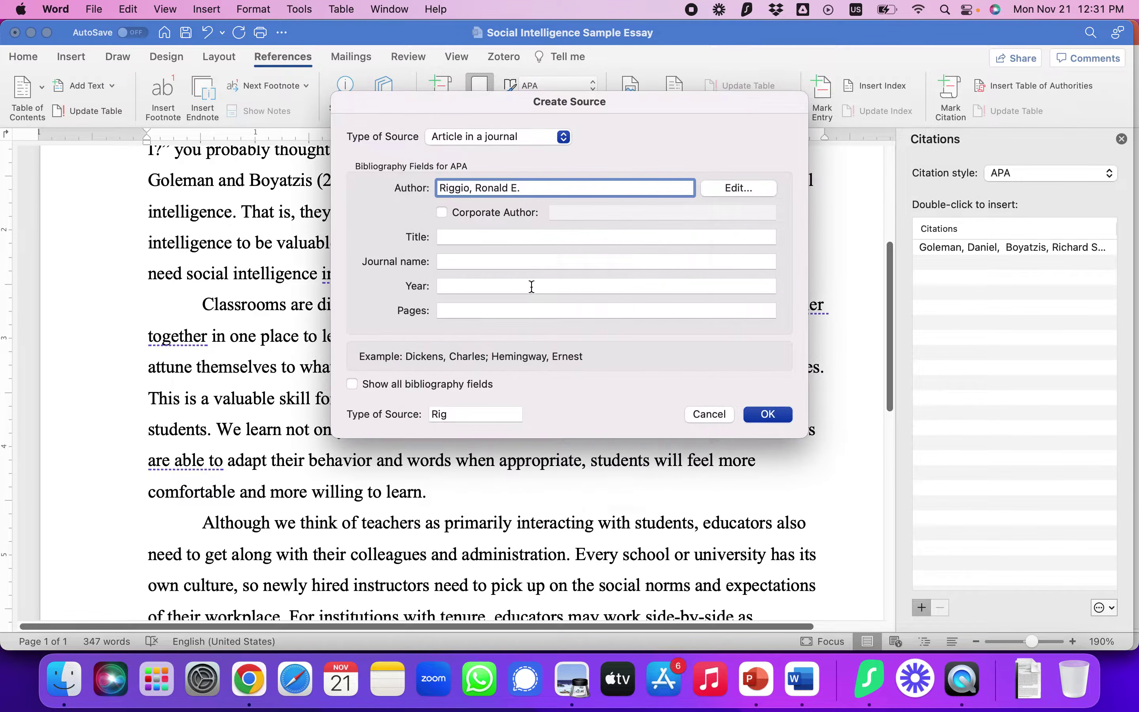
# Step: Check the article title in the Preview PDF and enter "What is Social Intelligence? Why Does it Matter?" as the source's title in Word
pyautogui.click(468, 238)
pyautogui.press('super+Tab')
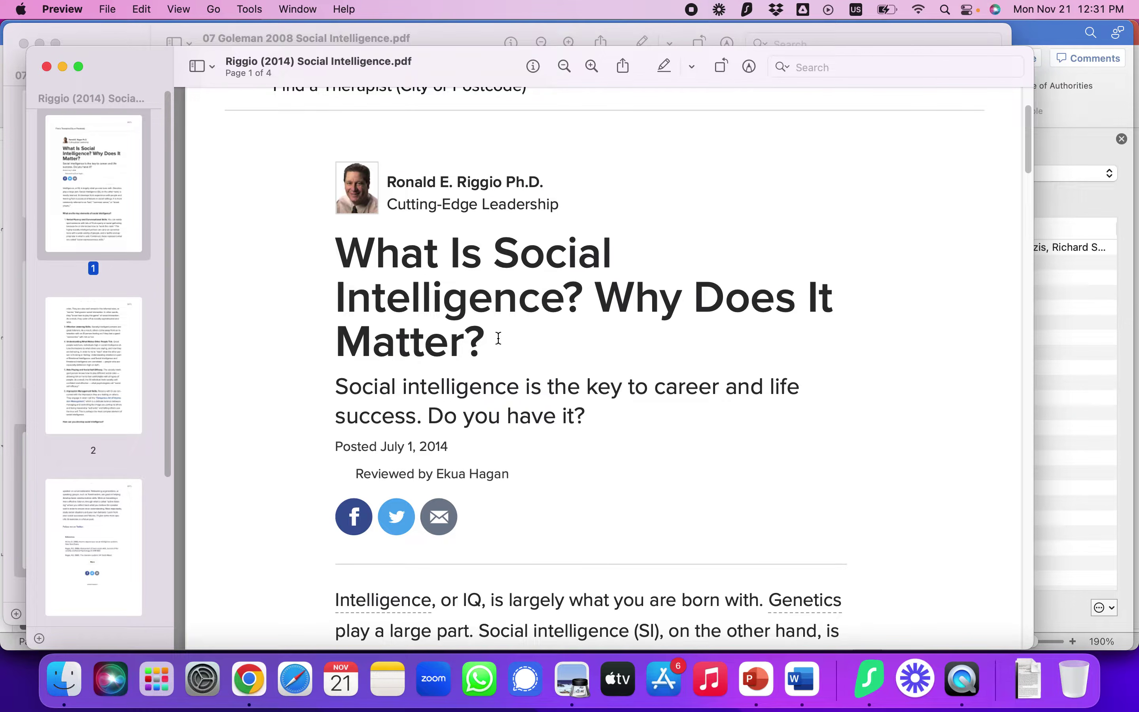
pyautogui.press('super+Tab')
pyautogui.write('What is Soc')
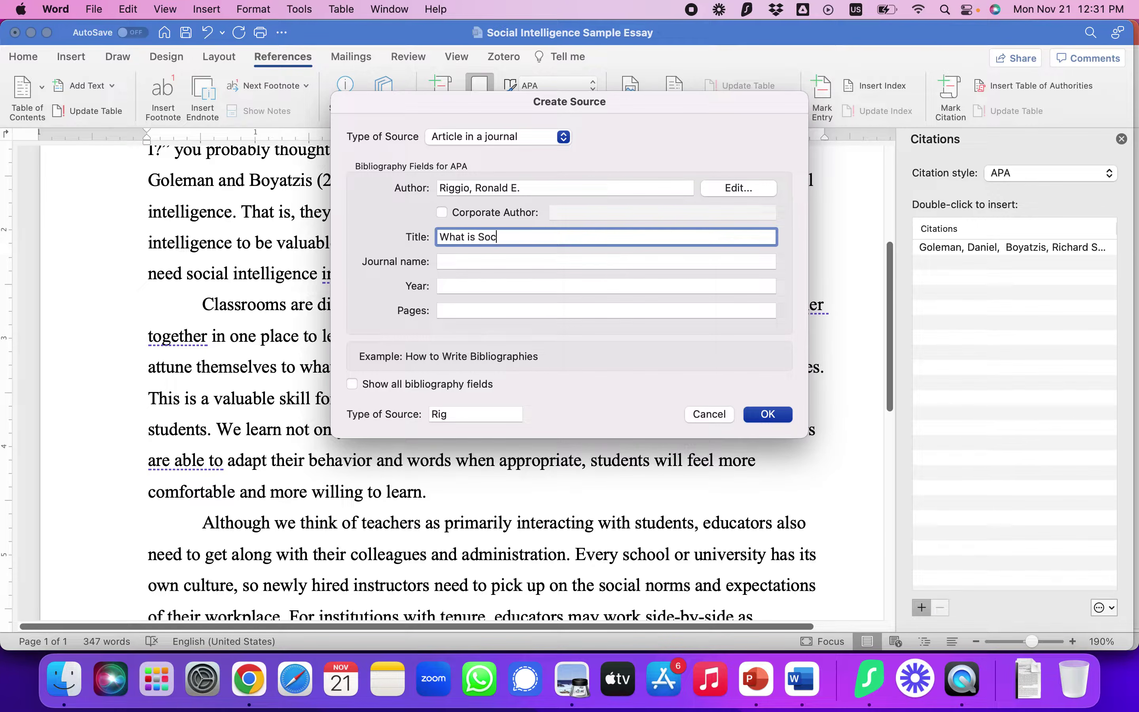
pyautogui.write('ial Intelligence? Why do')
pyautogui.press('BackSpace')
pyautogui.press('BackSpace')
pyautogui.write('Does ')
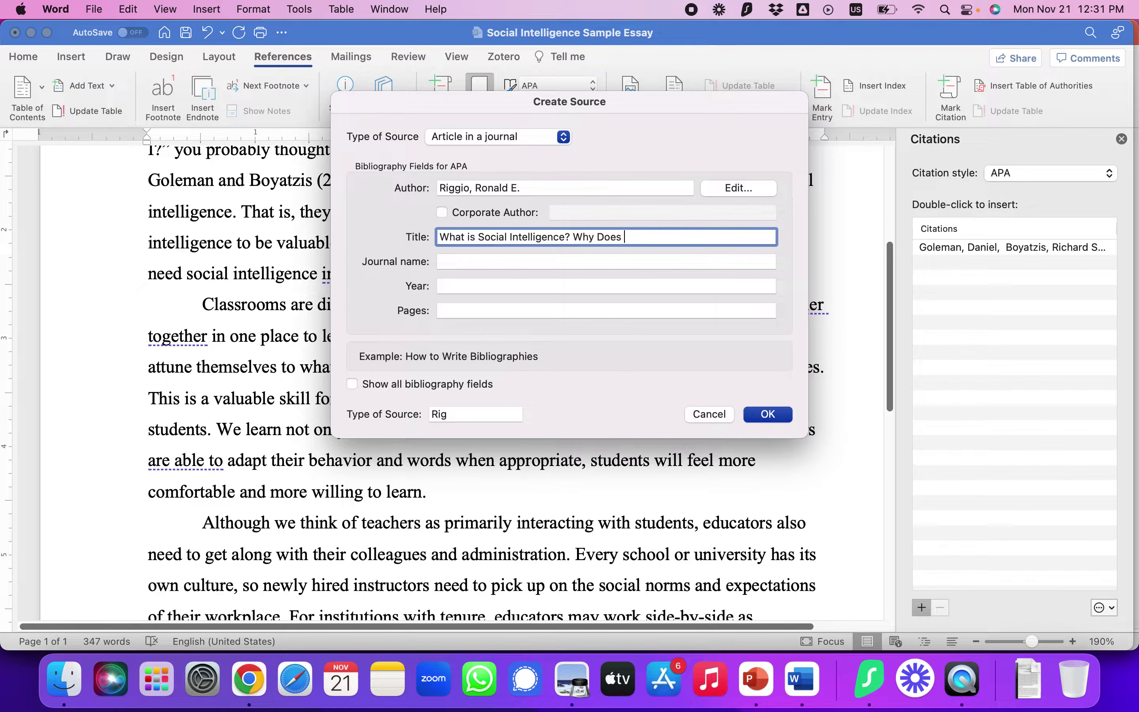
pyautogui.write('it Matter?')
# Step: Look through the 2014 PDF in Preview for the journal name and return to the journal name entry in Word
pyautogui.click(440, 262)
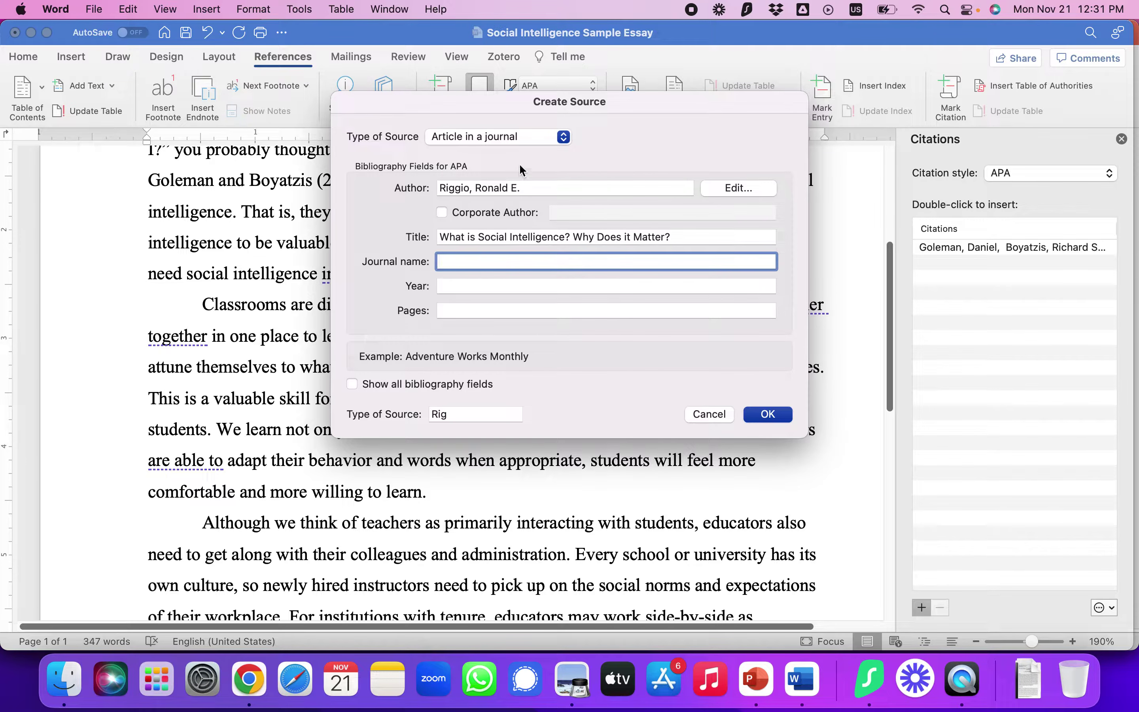
pyautogui.press('super+Tab')
pyautogui.scroll(3, 418, 278)
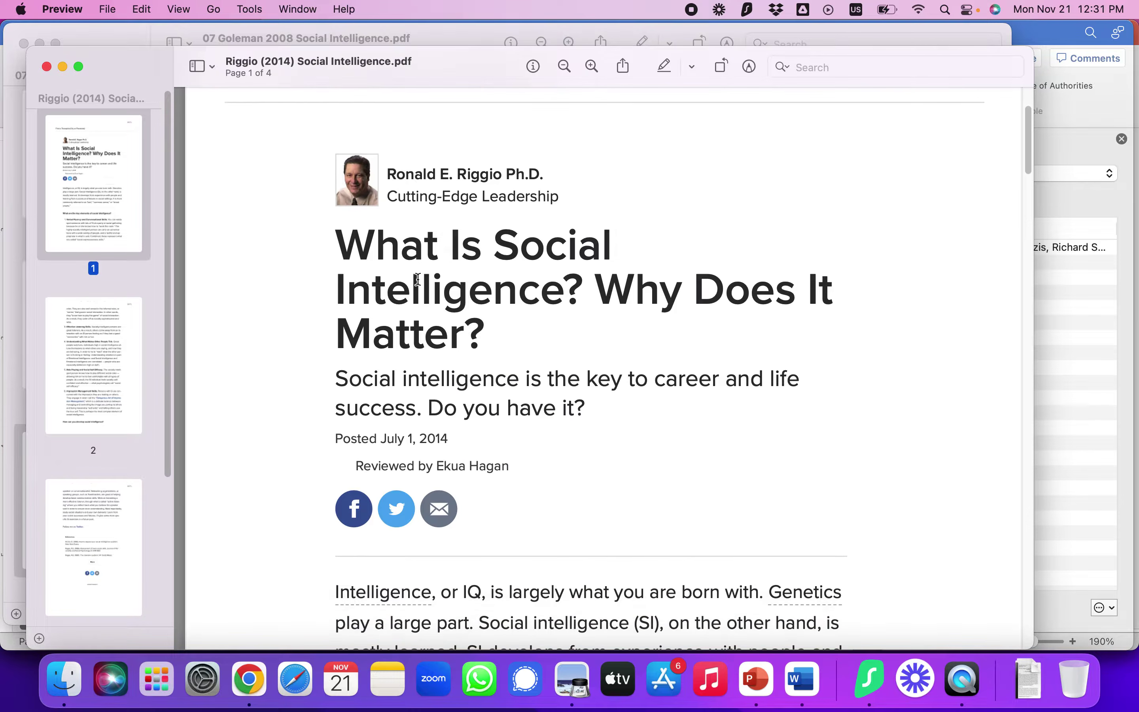
pyautogui.scroll(-10, 434, 361)
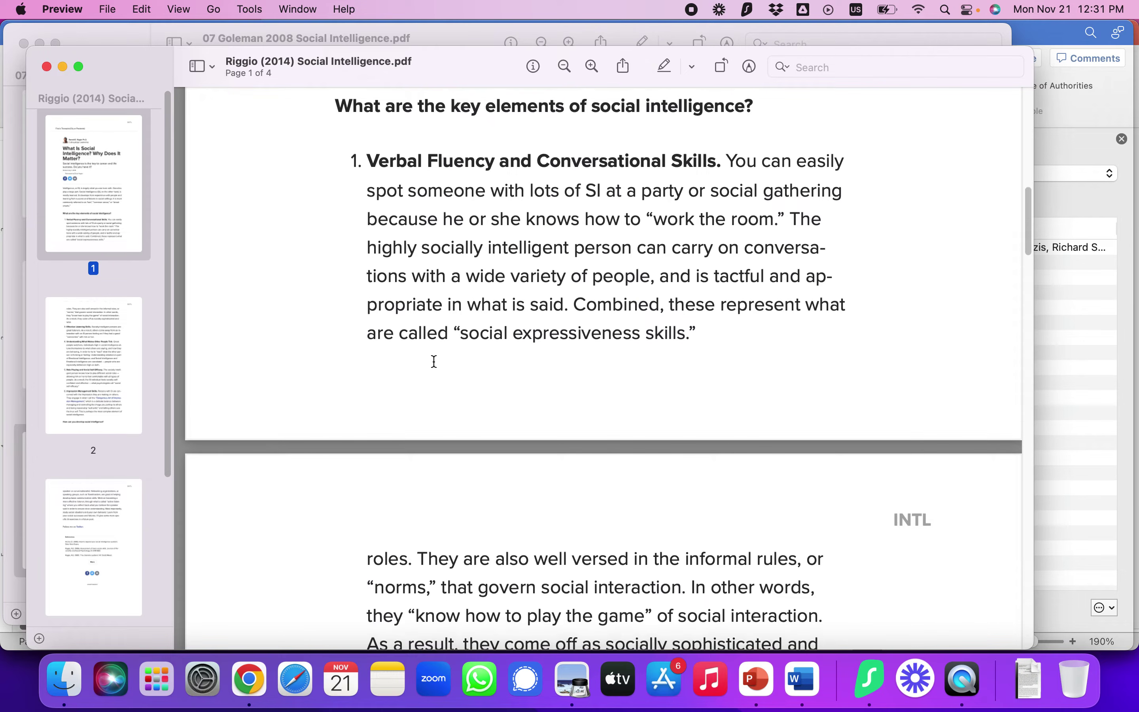
pyautogui.scroll(10, 434, 361)
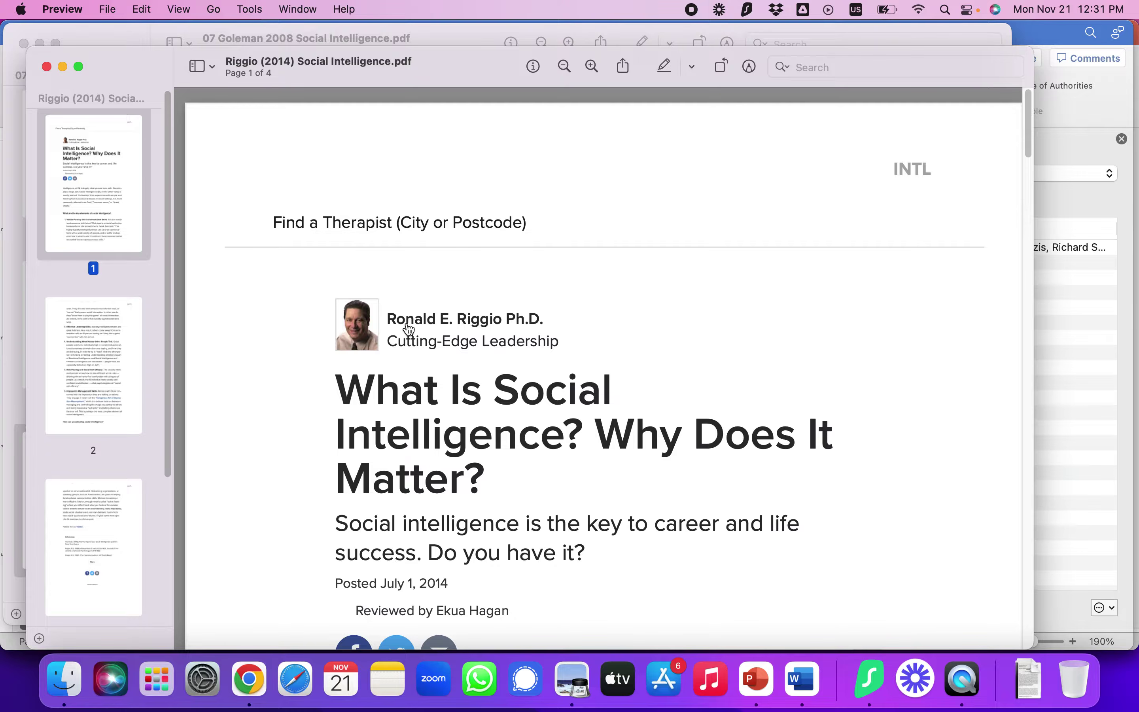
pyautogui.press('super+Tab')
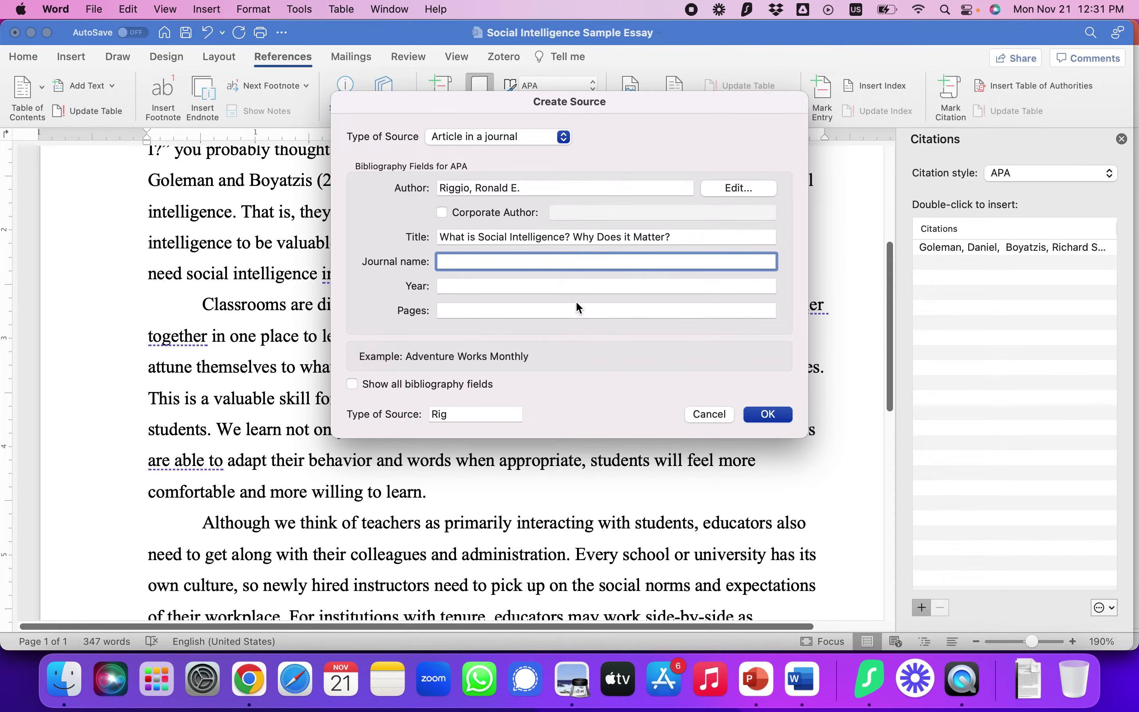
pyautogui.click(389, 9)
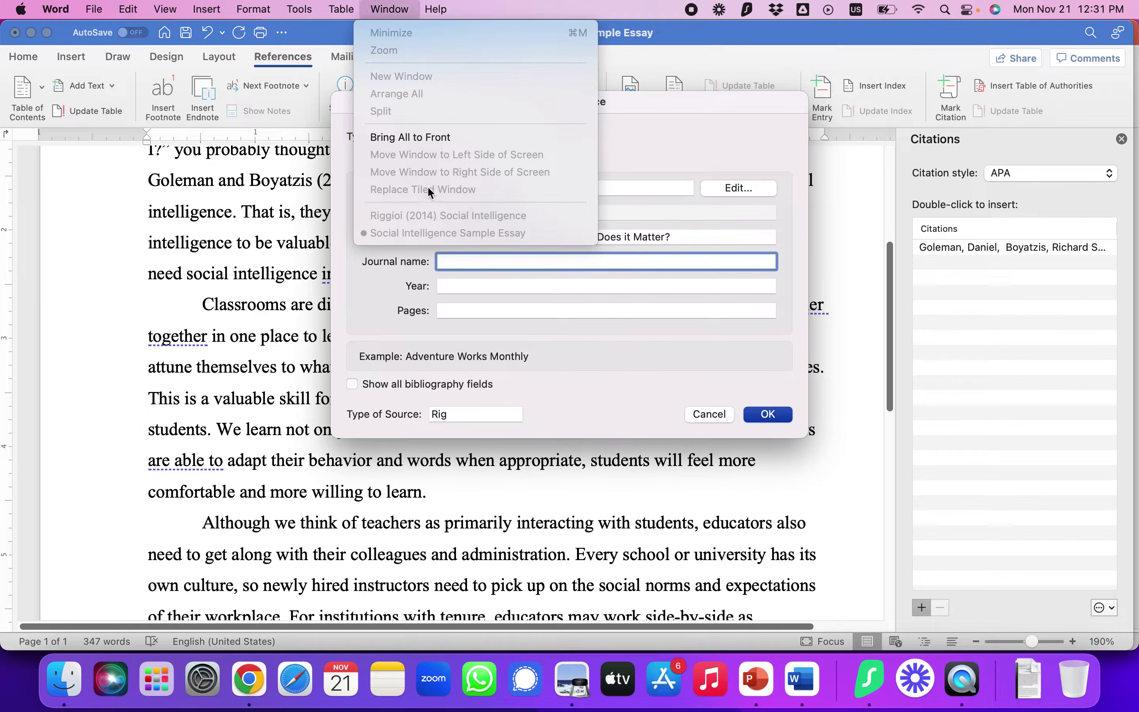
pyautogui.click(502, 267)
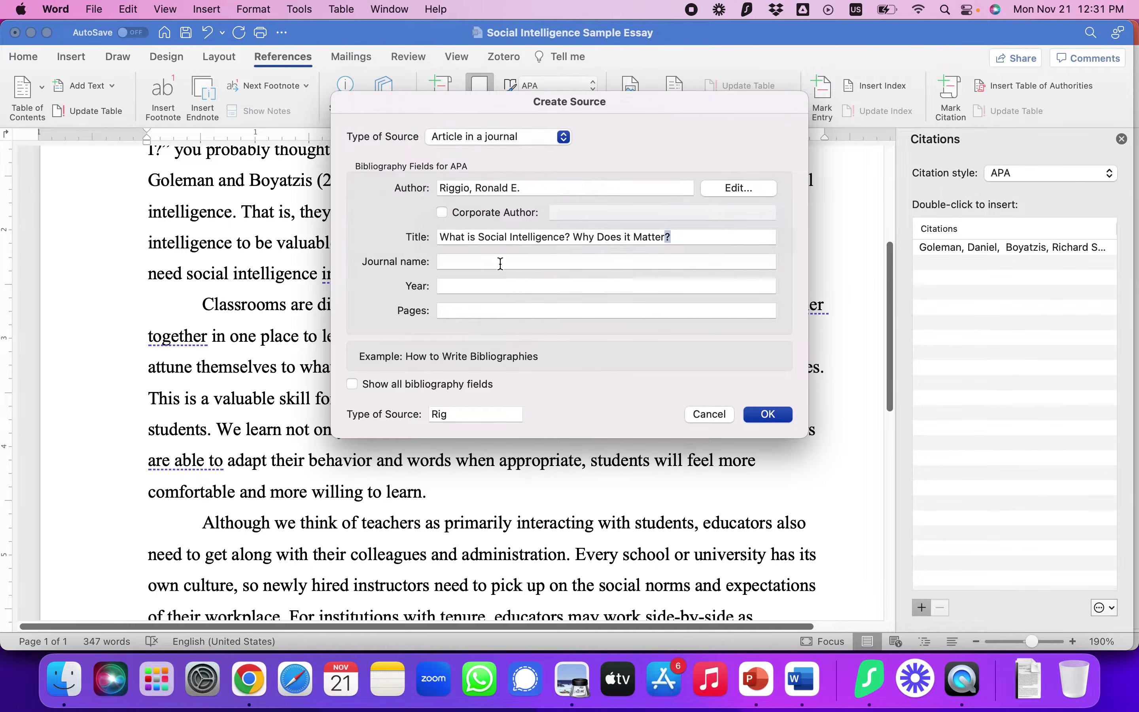
pyautogui.click(500, 264)
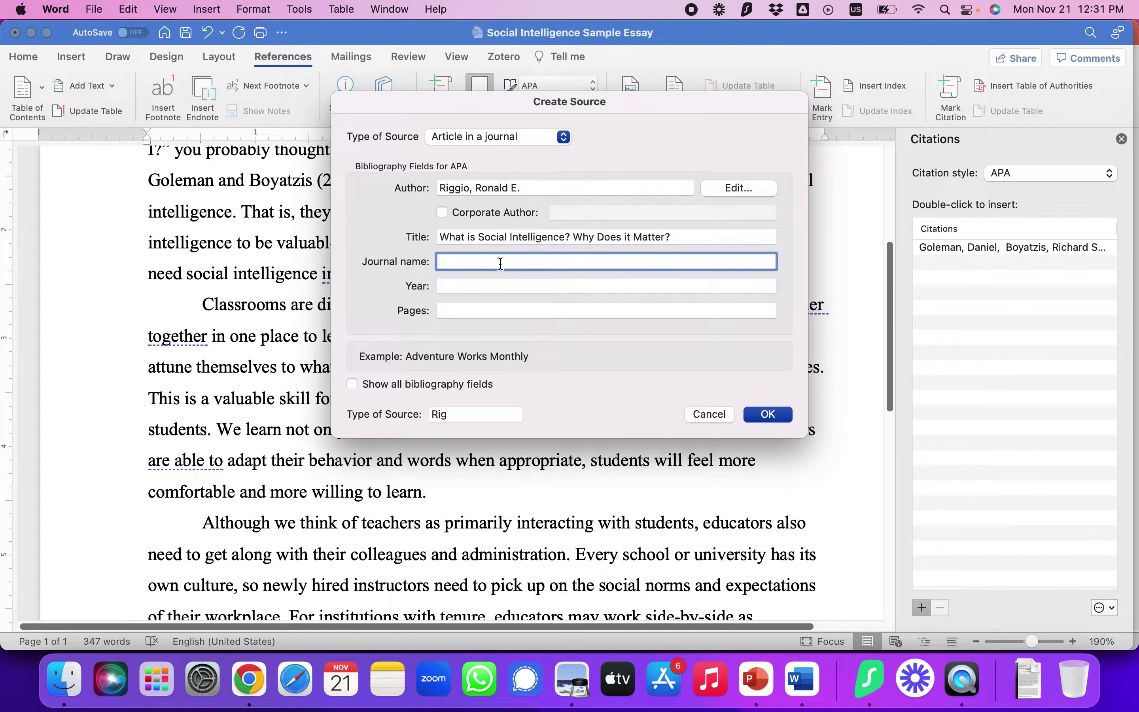
# Step: Set the source's journal name to Psychology Today and its year to 2014
pyautogui.write('Psychology Today')
pyautogui.press('Tab')
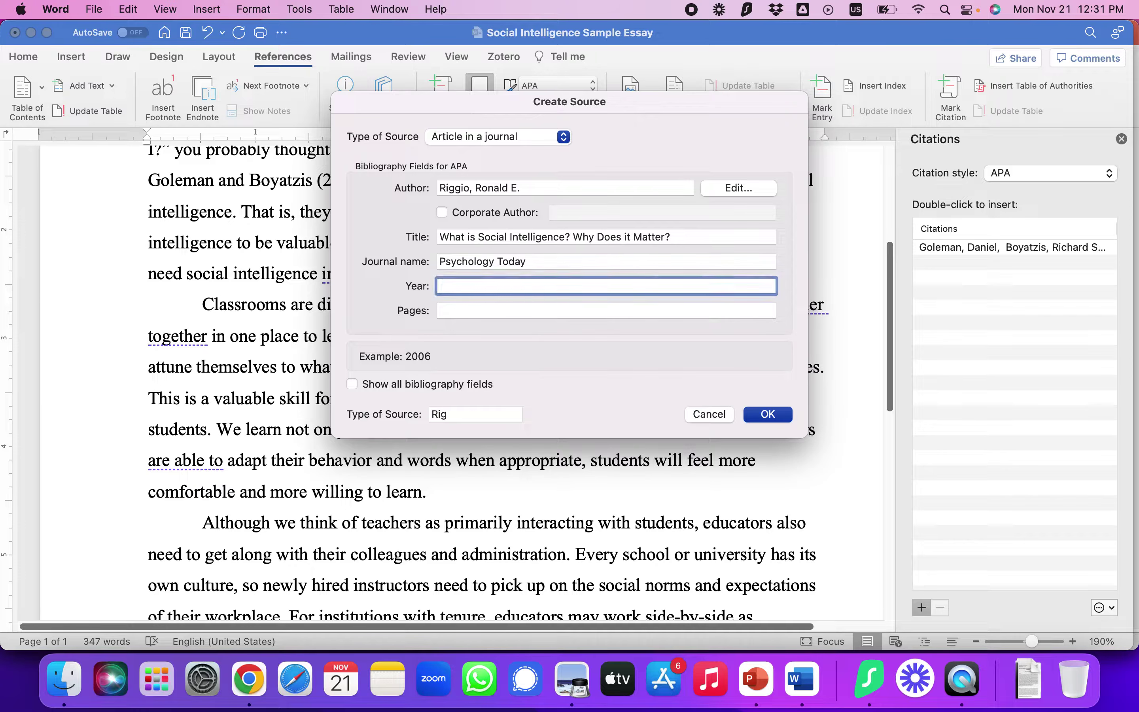
pyautogui.write('2014')
pyautogui.press('Tab')
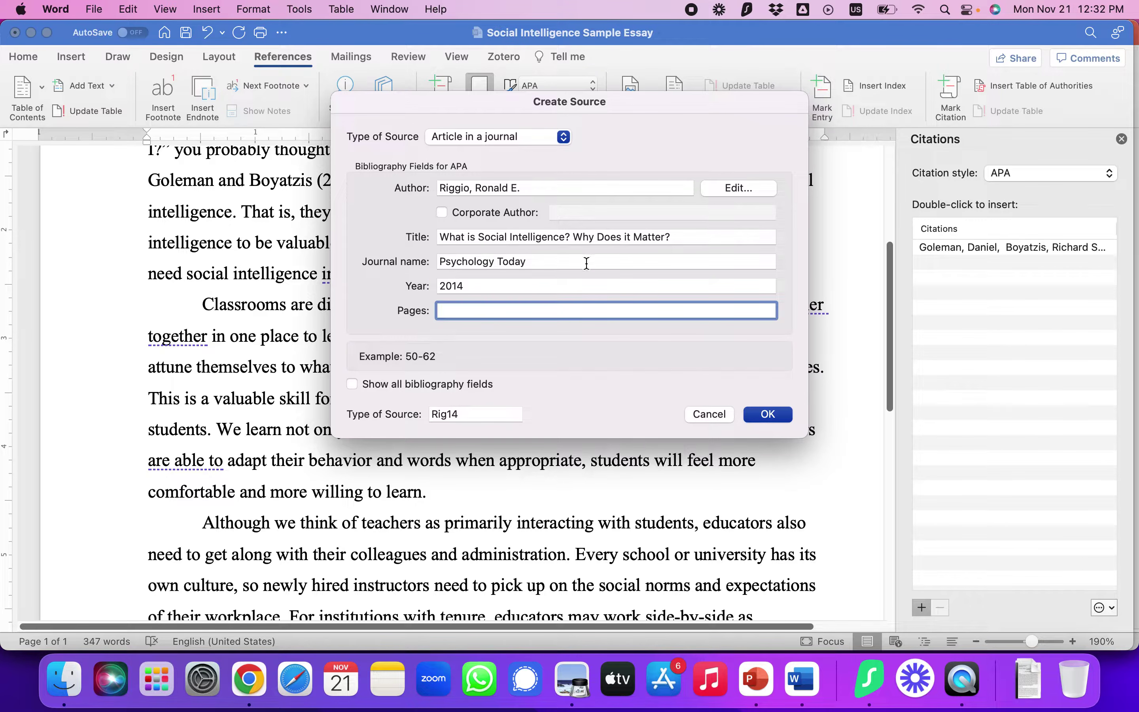
# Step: Check the first page of the 2014 PDF in Preview for publication details and return to the source entry in Word
pyautogui.press('super+Tab')
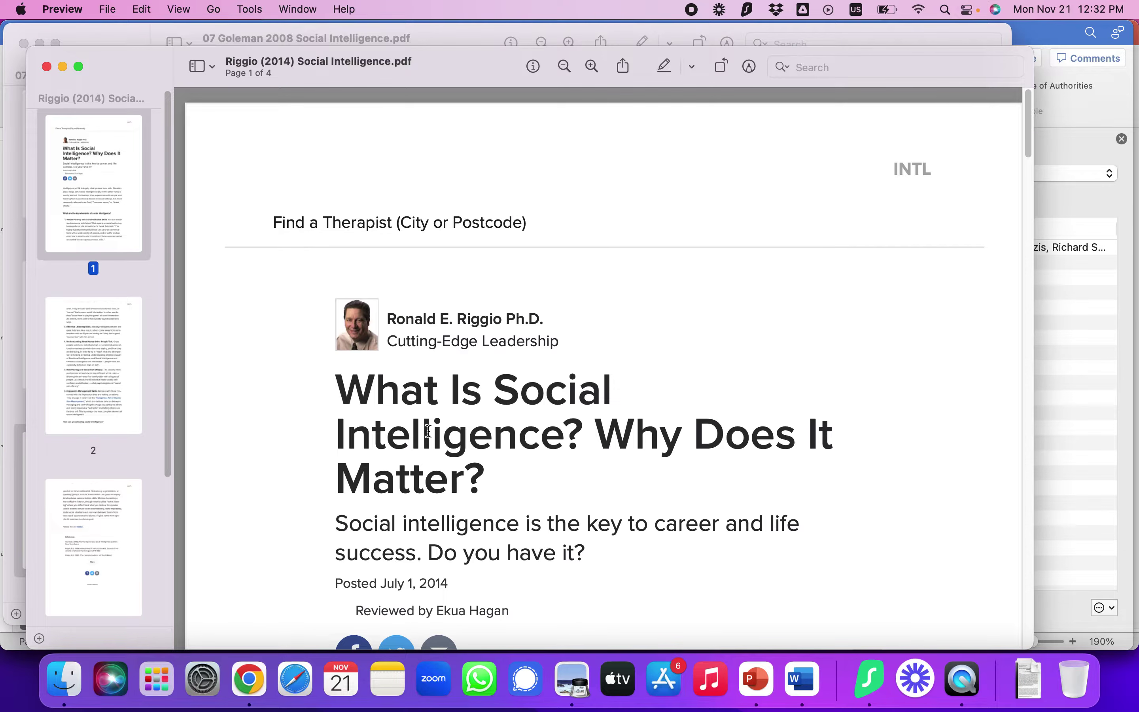
pyautogui.scroll(-1, 428, 431)
pyautogui.scroll(-1, 428, 430)
pyautogui.press('super+Tab')
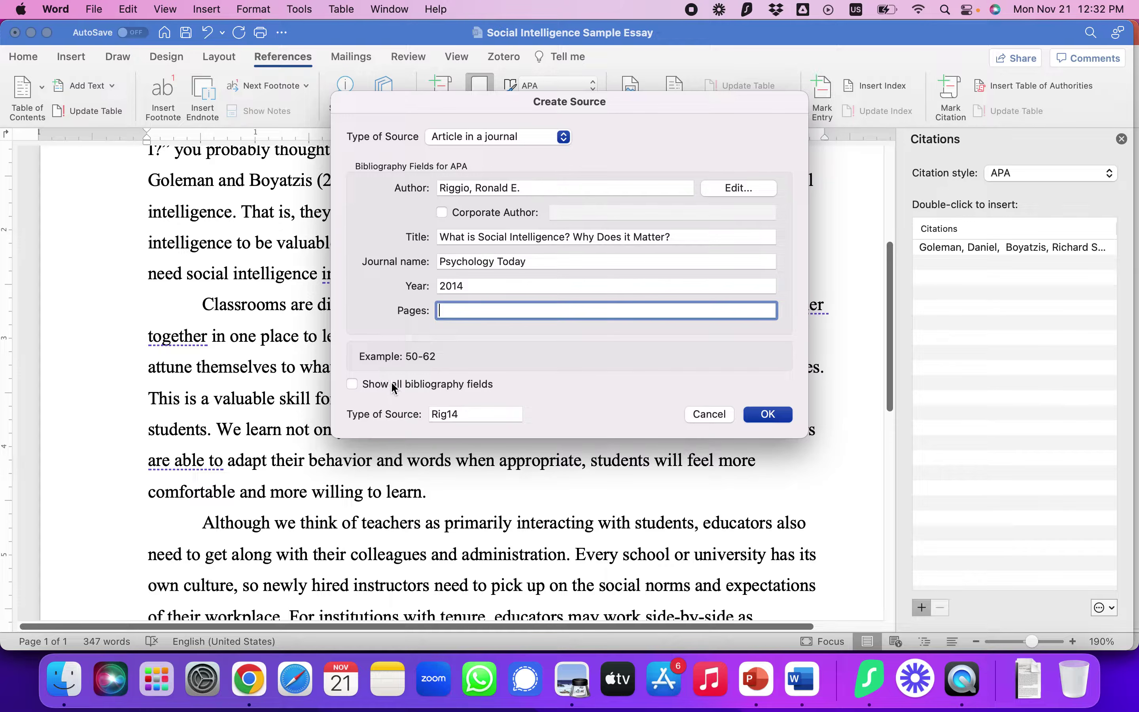
# Step: Show all bibliography fields, change the source type to Web site, and save the new source
pyautogui.click(352, 384)
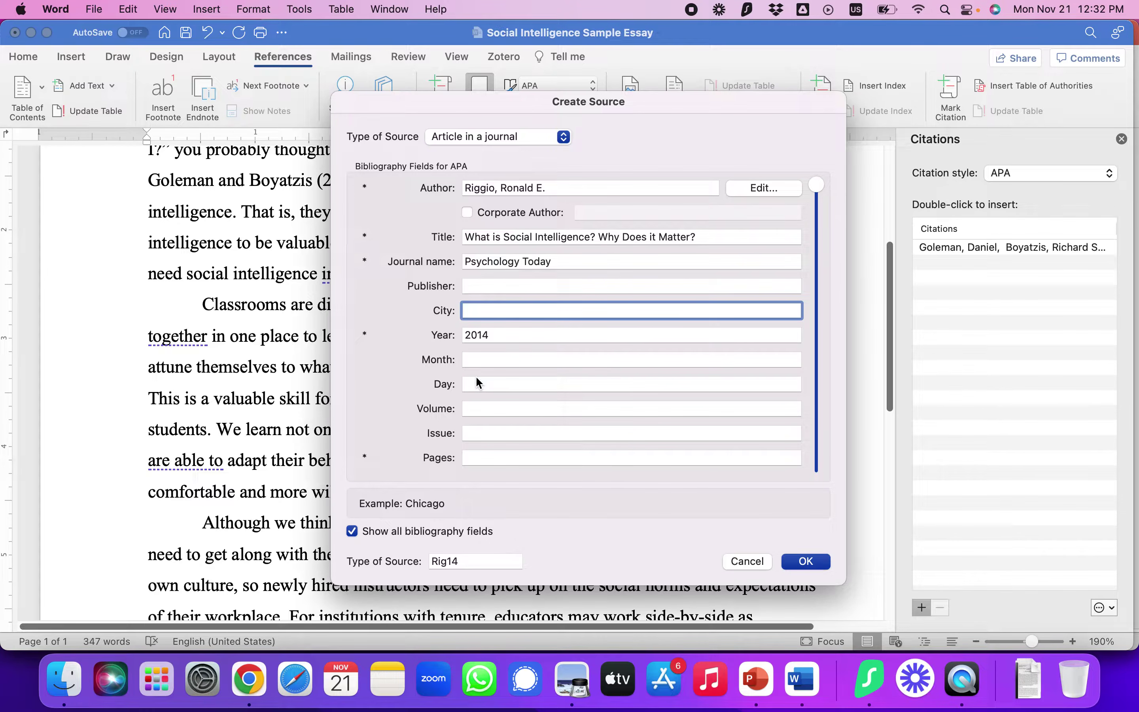
pyautogui.click(511, 138)
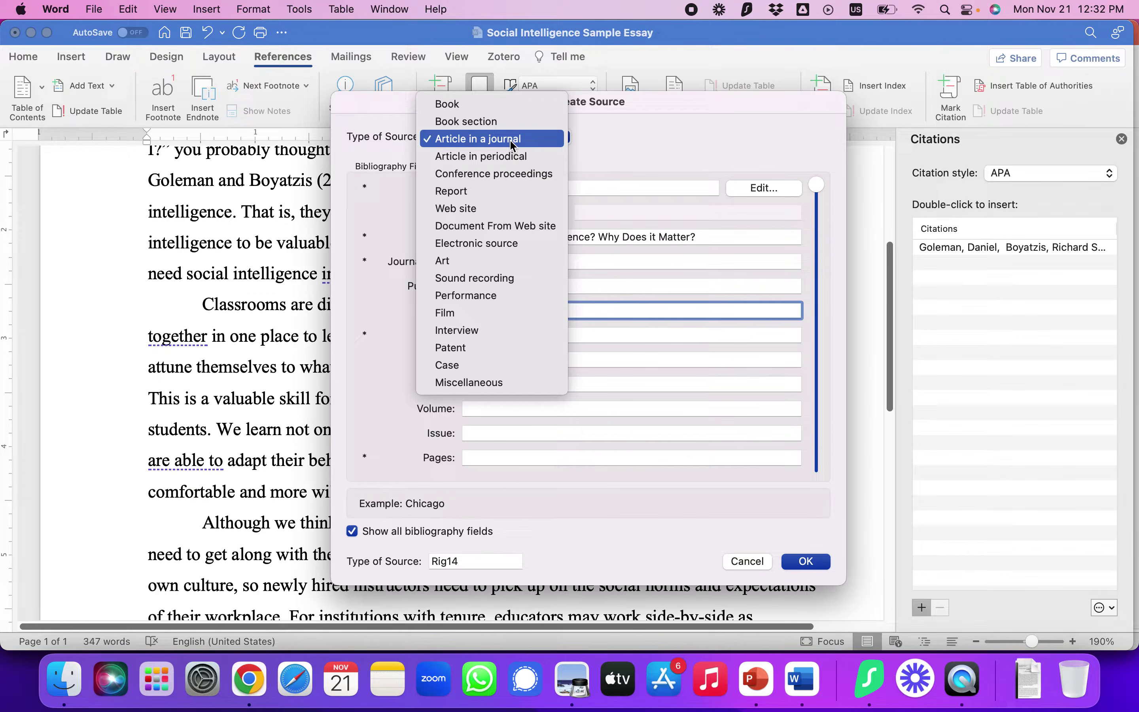
pyautogui.click(507, 212)
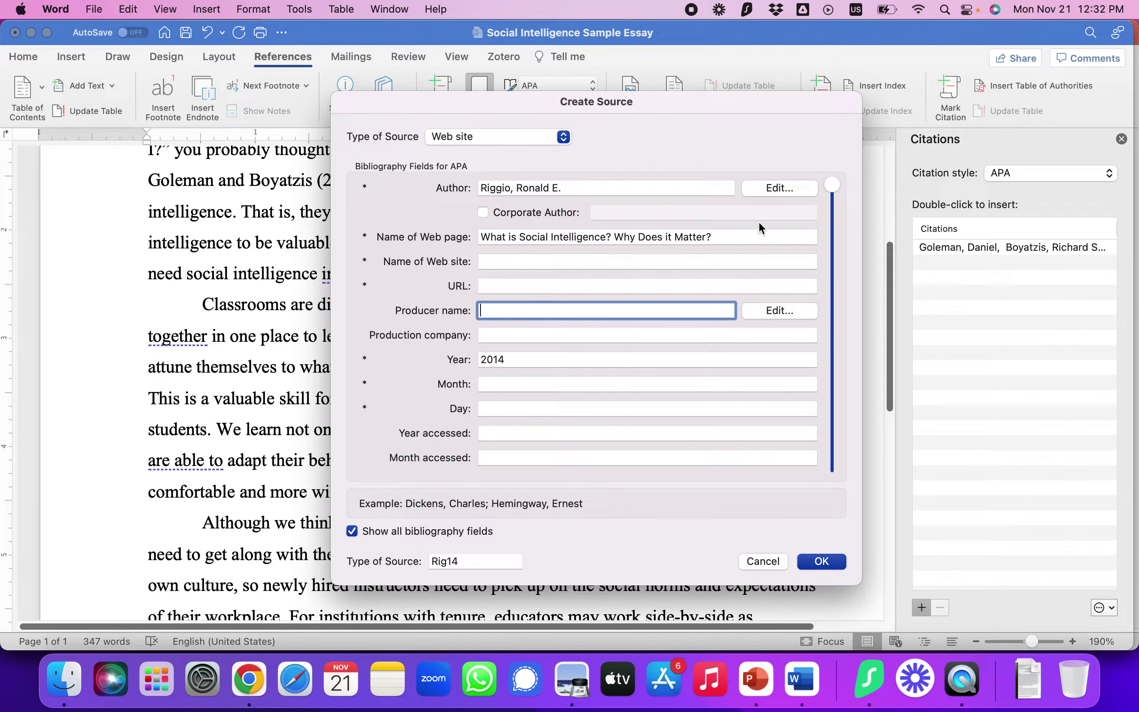
pyautogui.click(508, 260)
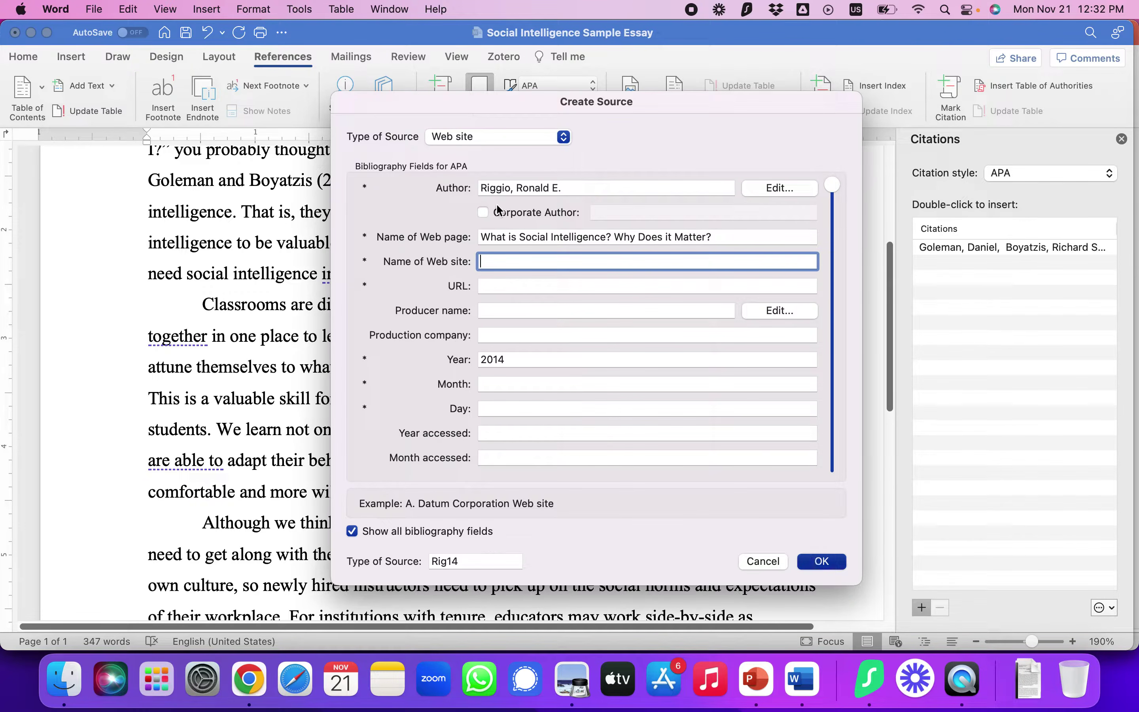
pyautogui.press('Return')
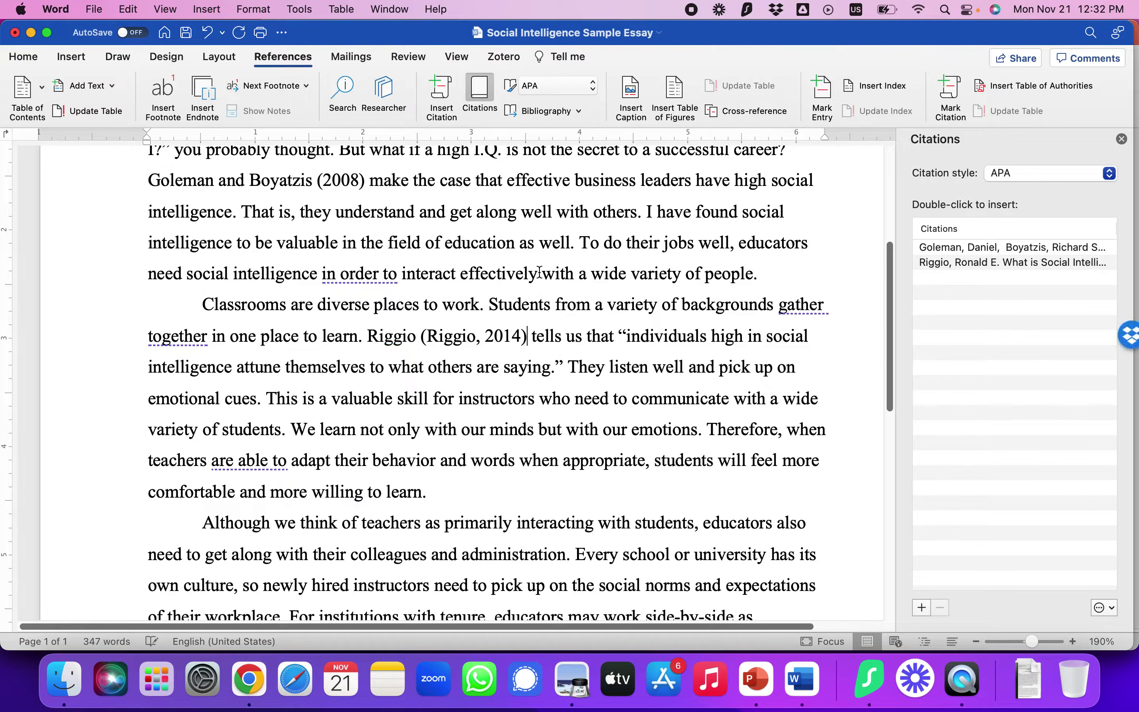
# Step: Copy the article's URL from beneath the byline of the 2014 Social Intelligence Word document and return to the sample essay
pyautogui.press('super+grave')
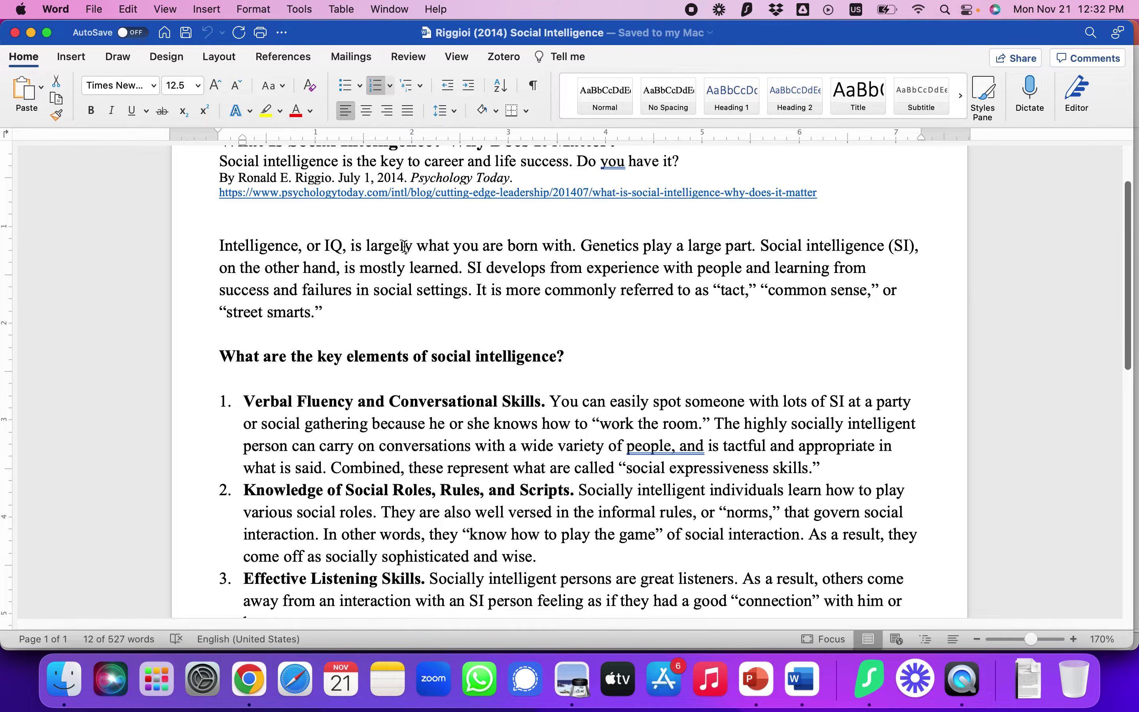
pyautogui.scroll(4, 403, 245)
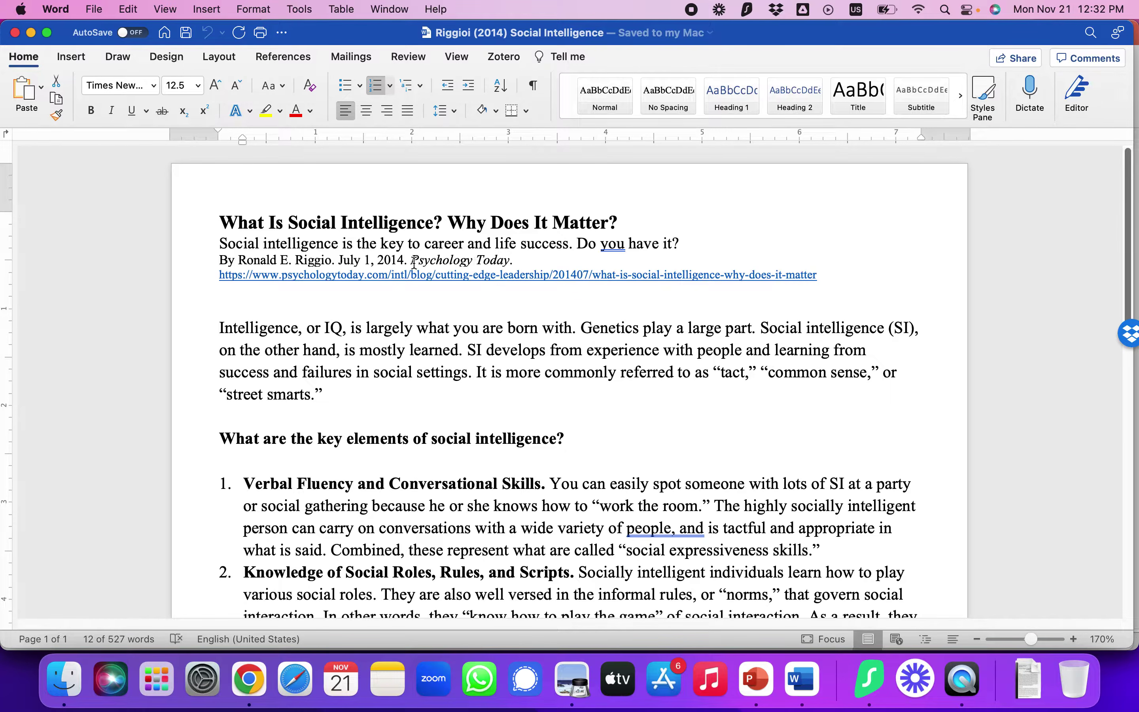
pyautogui.moveTo(805, 280); pyautogui.dragTo(235, 285)
pyautogui.click(223, 277)
pyautogui.click(193, 280)
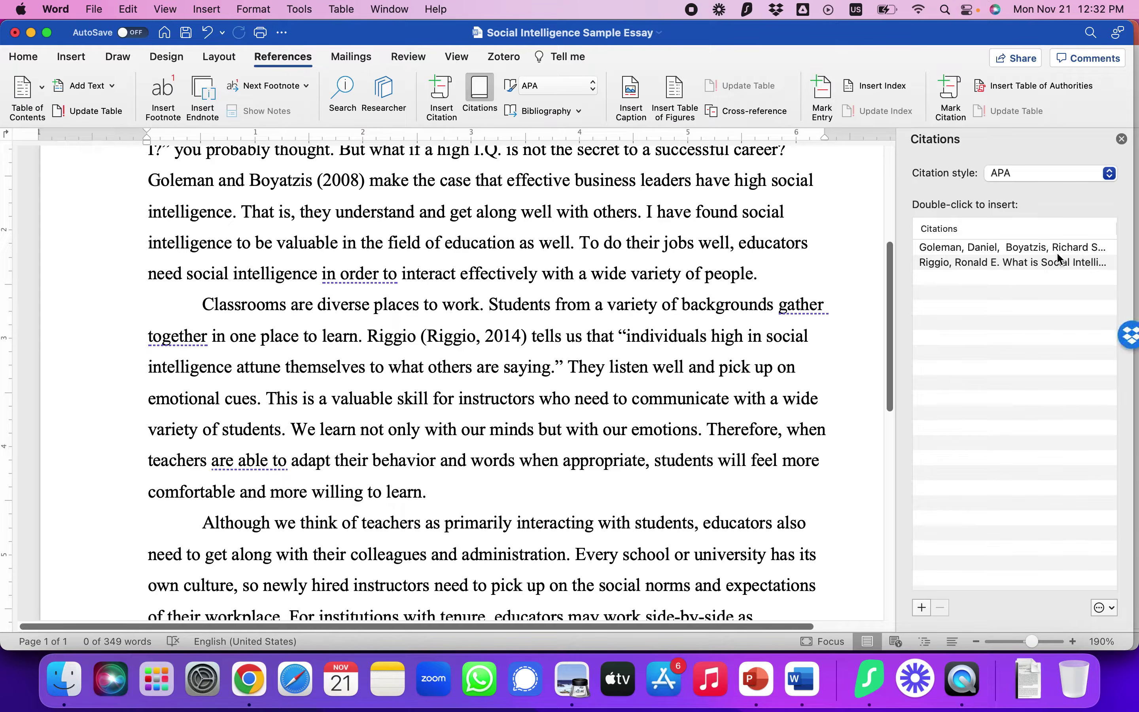
# Step: Open the 2014 Web site source for editing and paste the copied psychologytoday.com article address as its URL
pyautogui.click(1057, 262)
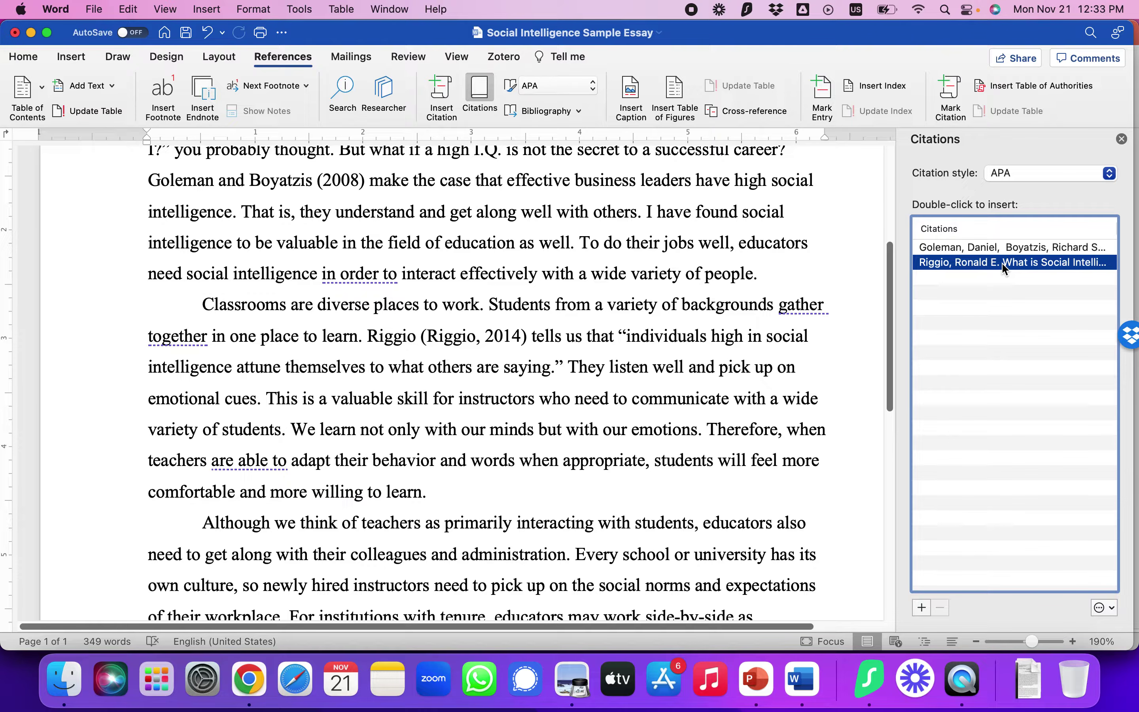
pyautogui.click(1113, 608)
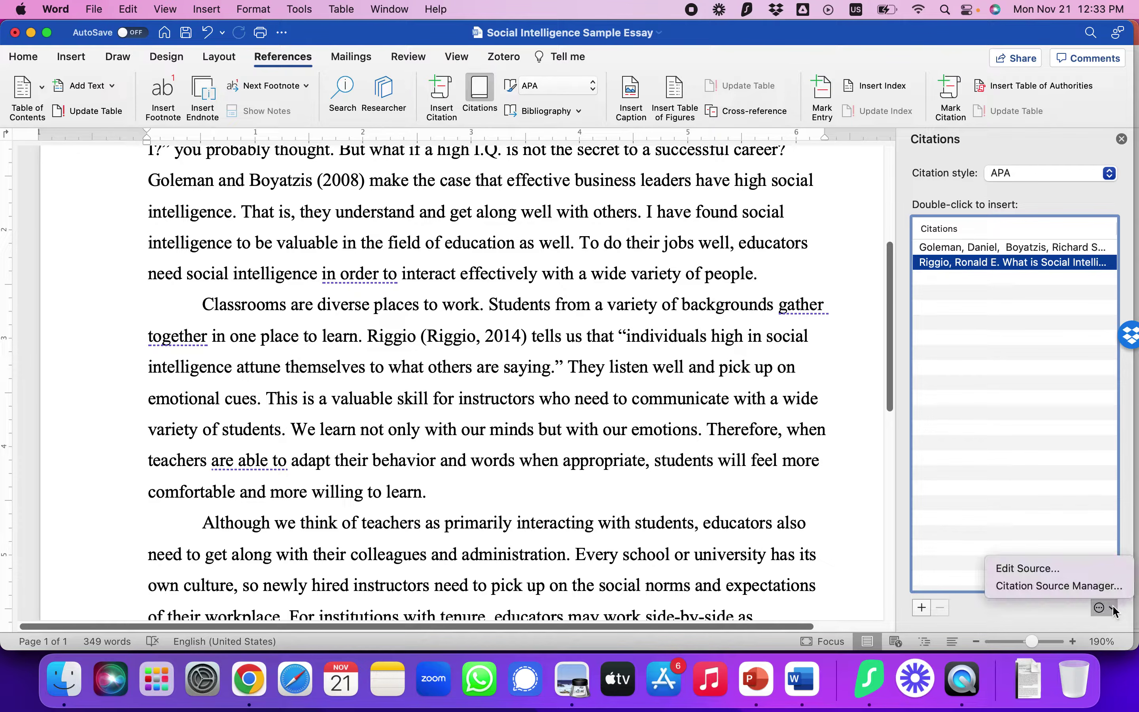
pyautogui.click(1027, 568)
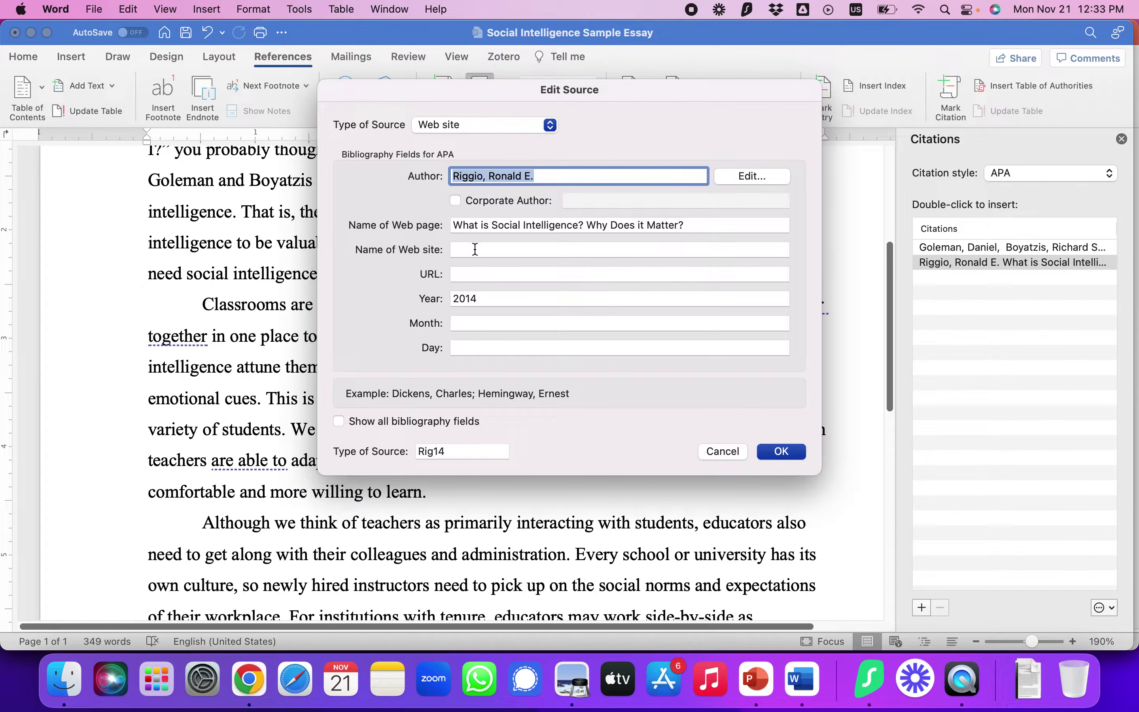
pyautogui.click(472, 270)
pyautogui.write('https://www.psychologytoday.com/intl/blog/cutting-edge-leadership/201403/what-is-social-intelligence-why-does-it-matter')
# Step: Set the source's Web site name to Psychology Today
pyautogui.click(477, 250)
pyautogui.write('Ps')
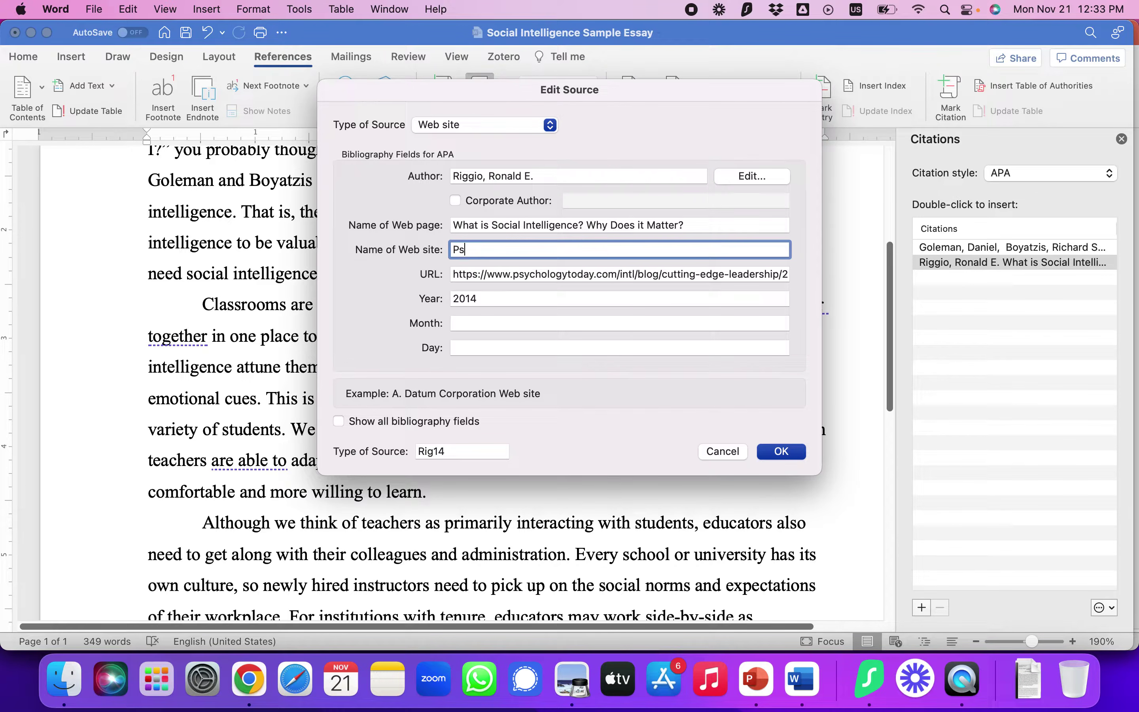
pyautogui.write('ychg')
pyautogui.write('logy Today')
# Step: Check the posting date in the Preview PDF and set the source's month to July and day to 1 in Word
pyautogui.press('Tab')
pyautogui.press('Tab')
pyautogui.press('Tab')
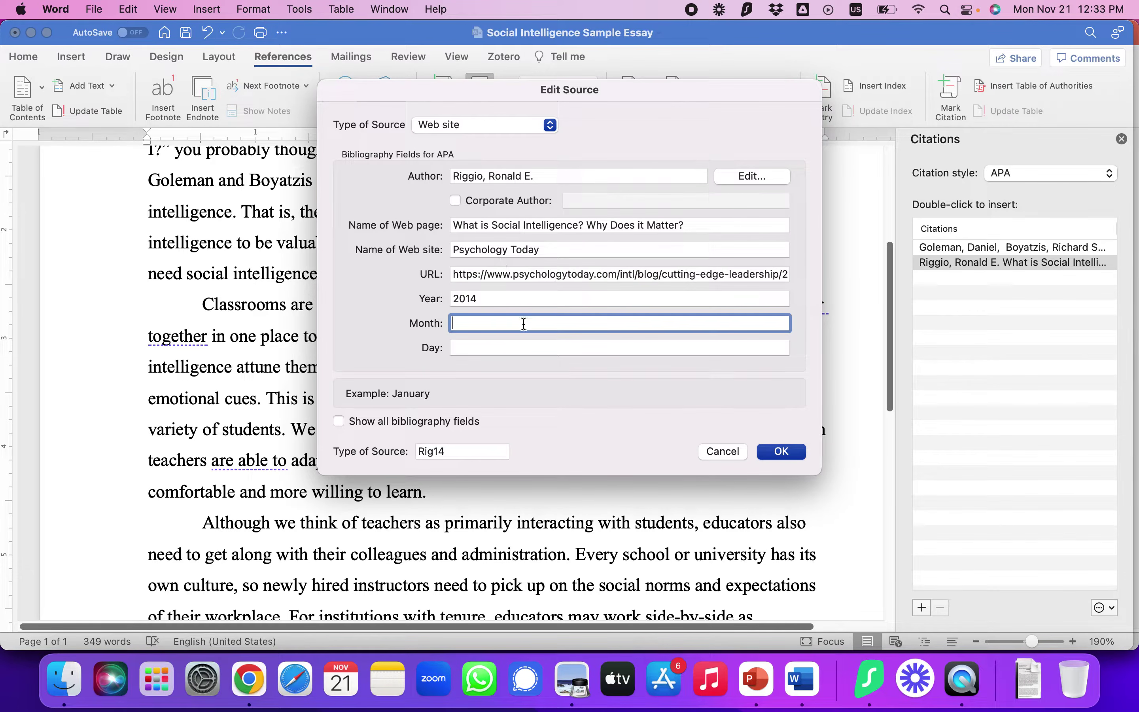
pyautogui.press('super+Tab')
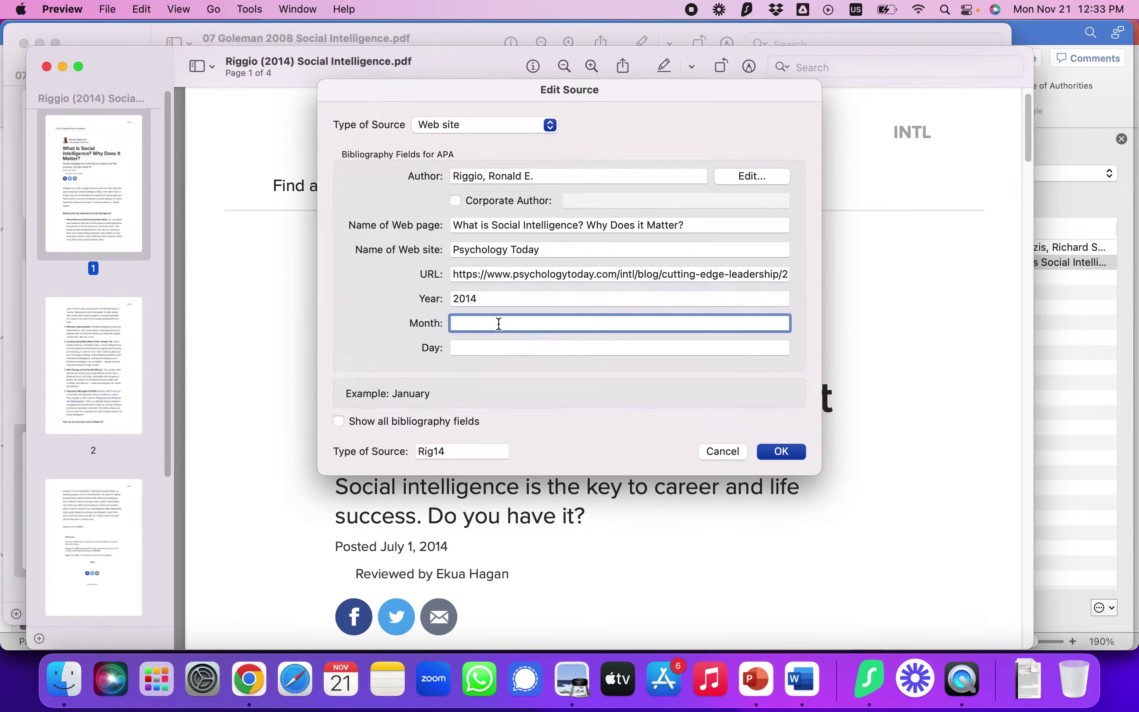
pyautogui.scroll(-2, 313, 464)
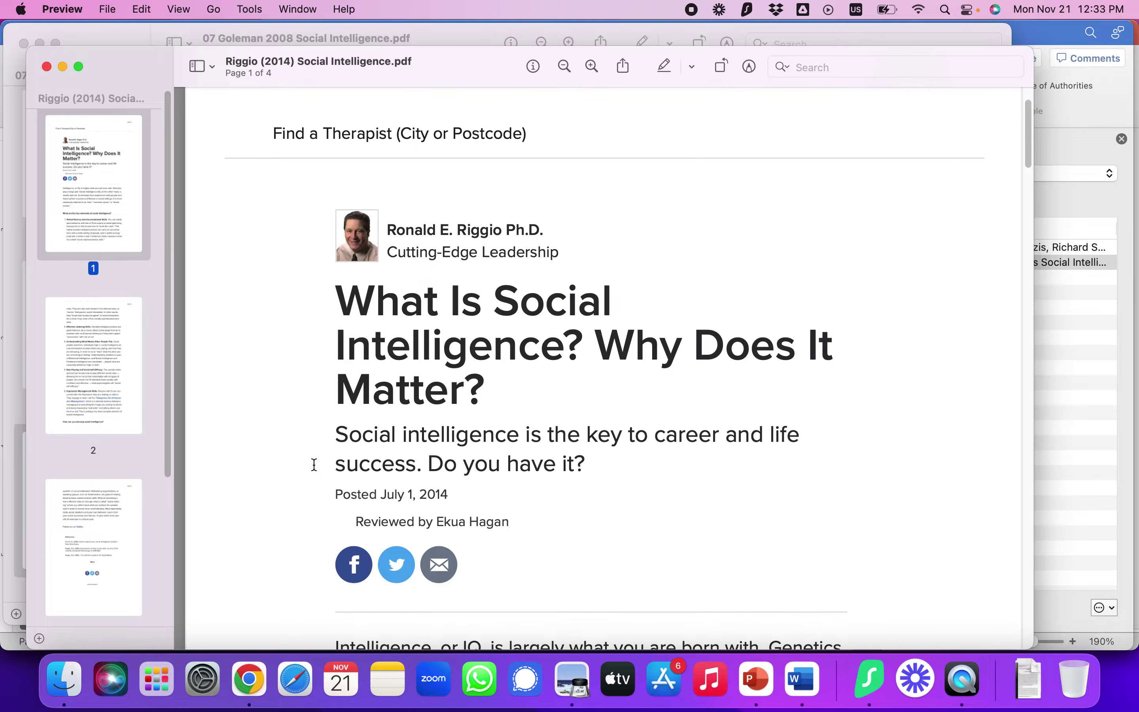
pyautogui.press('super+Tab')
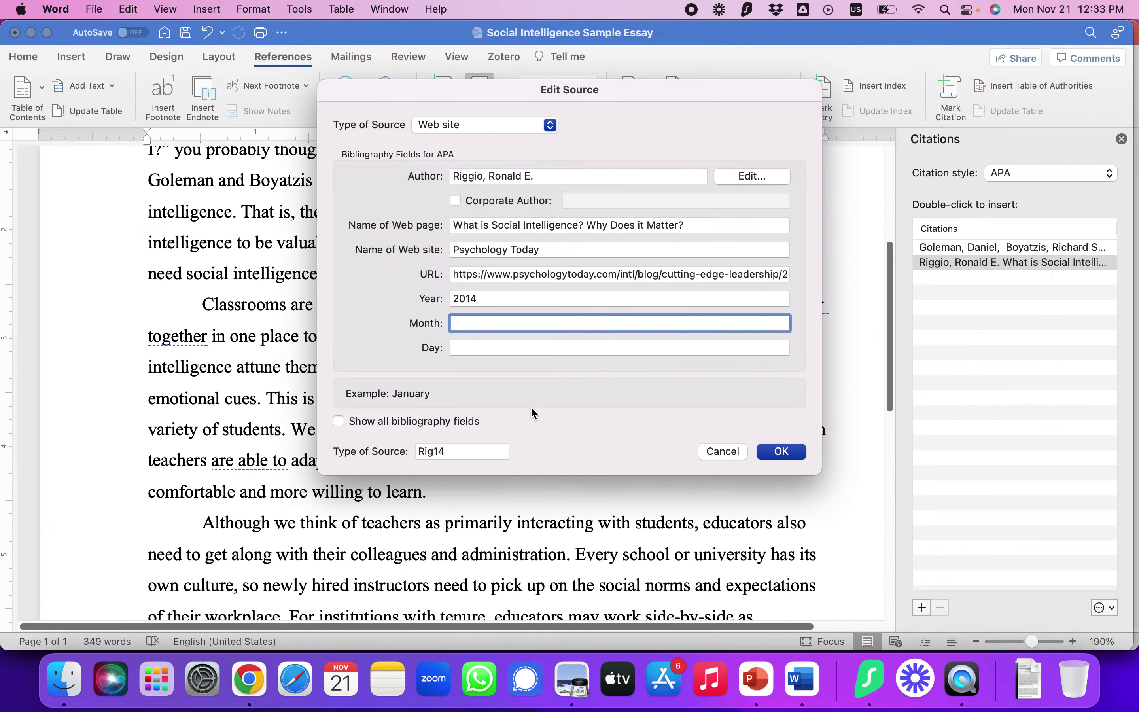
pyautogui.write('July')
pyautogui.press('Tab')
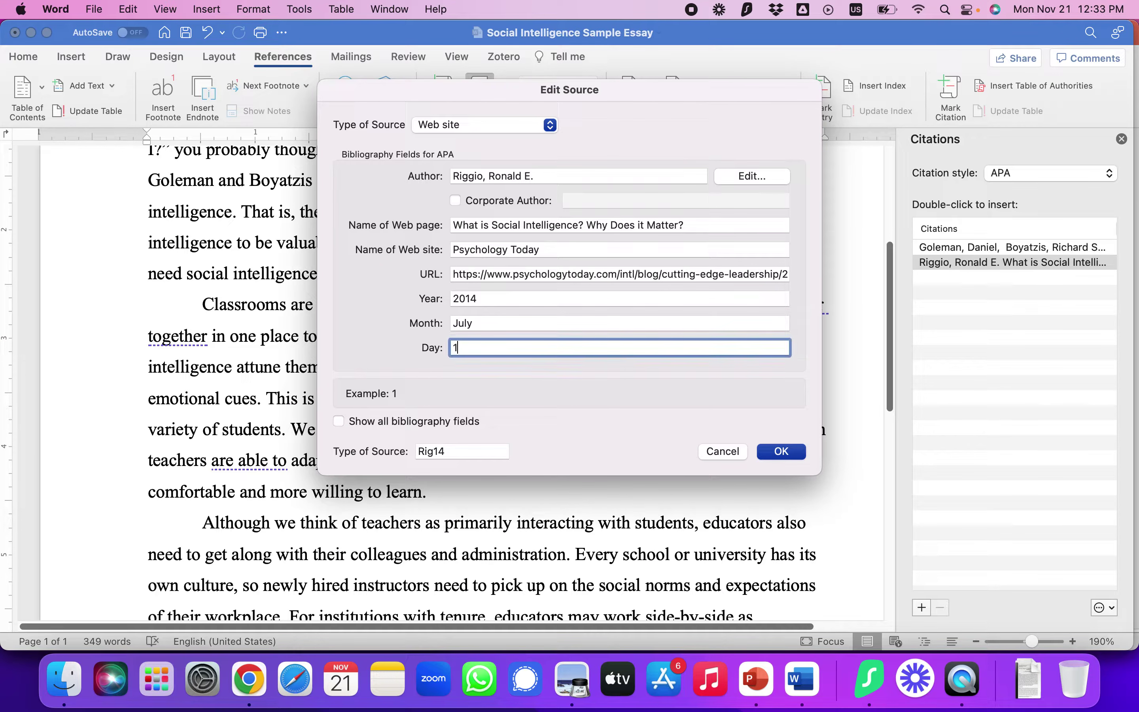
pyautogui.press('Tab')
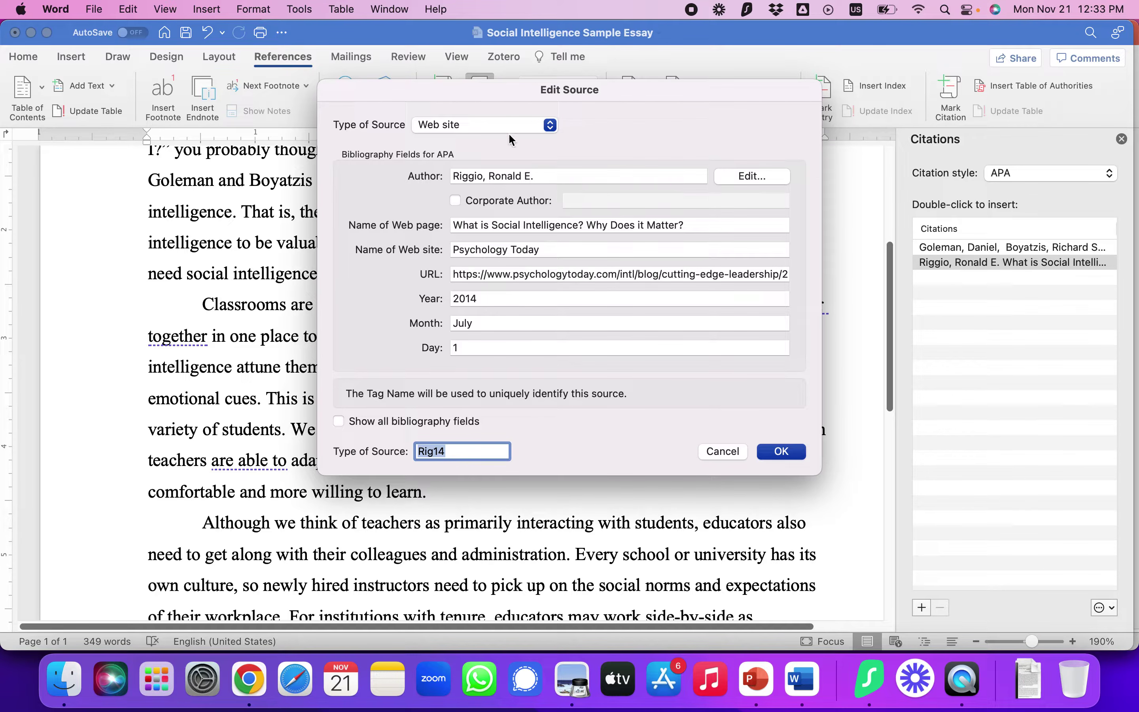
# Step: Show all bibliography fields, set the source's access date to 2022, November, 21, and update both the master list and the current document
pyautogui.click(340, 422)
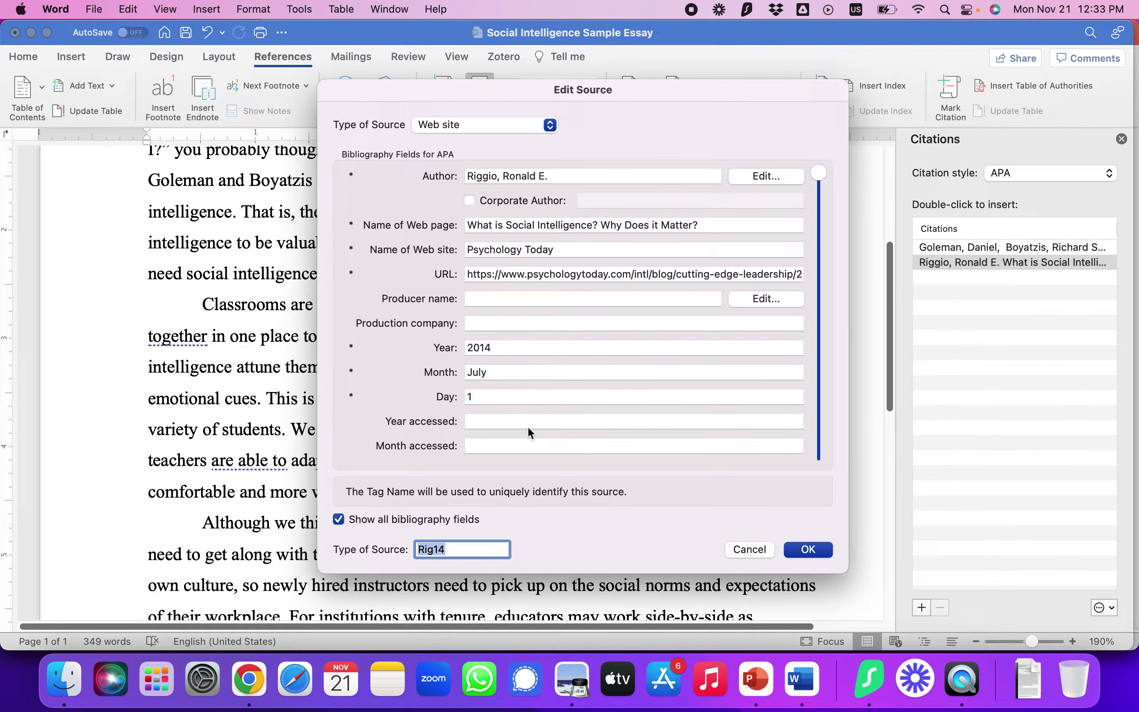
pyautogui.click(494, 425)
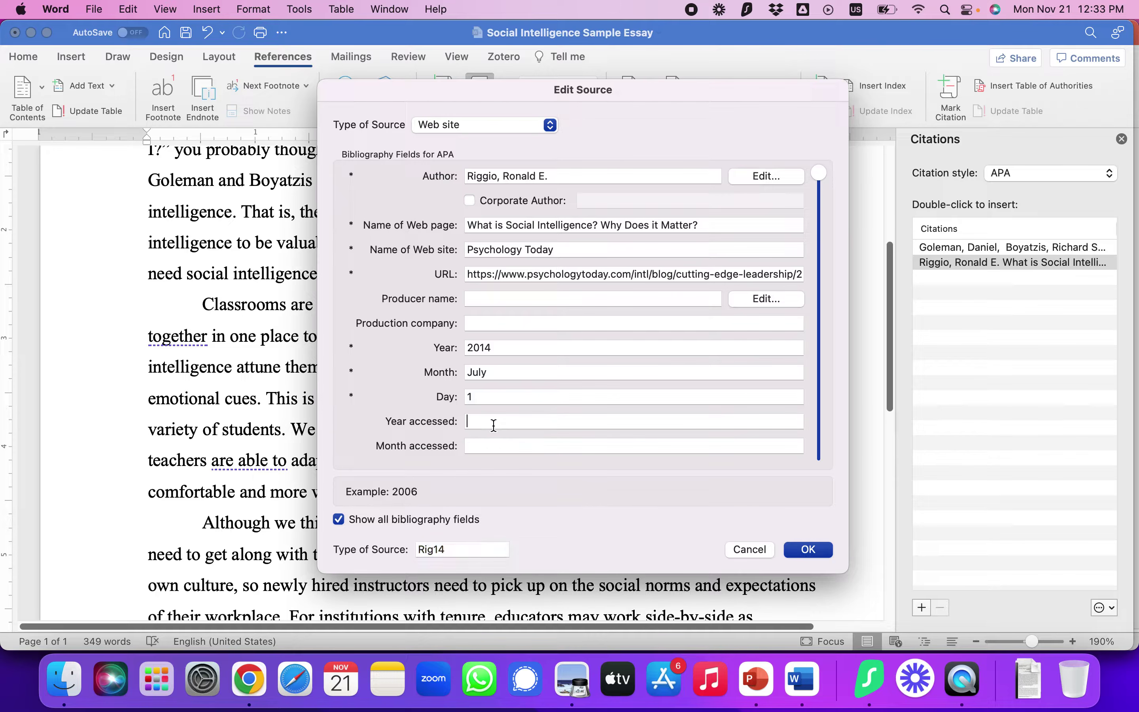
pyautogui.write('2022')
pyautogui.press('Tab')
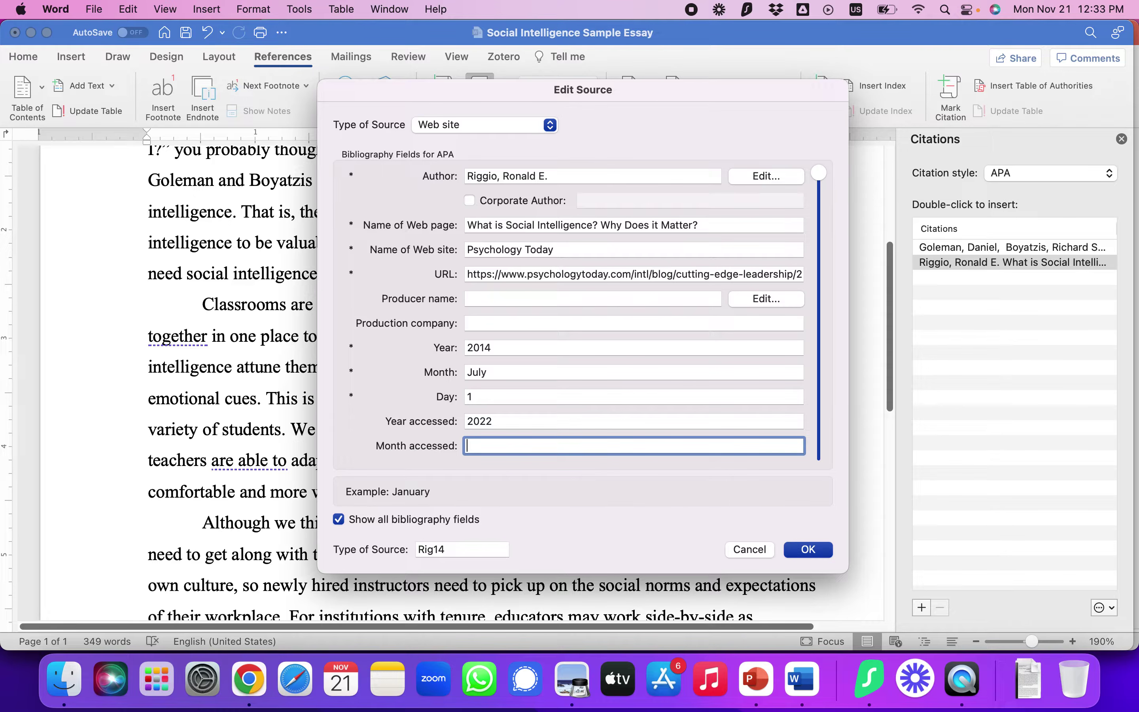
pyautogui.write('November')
pyautogui.press('Tab')
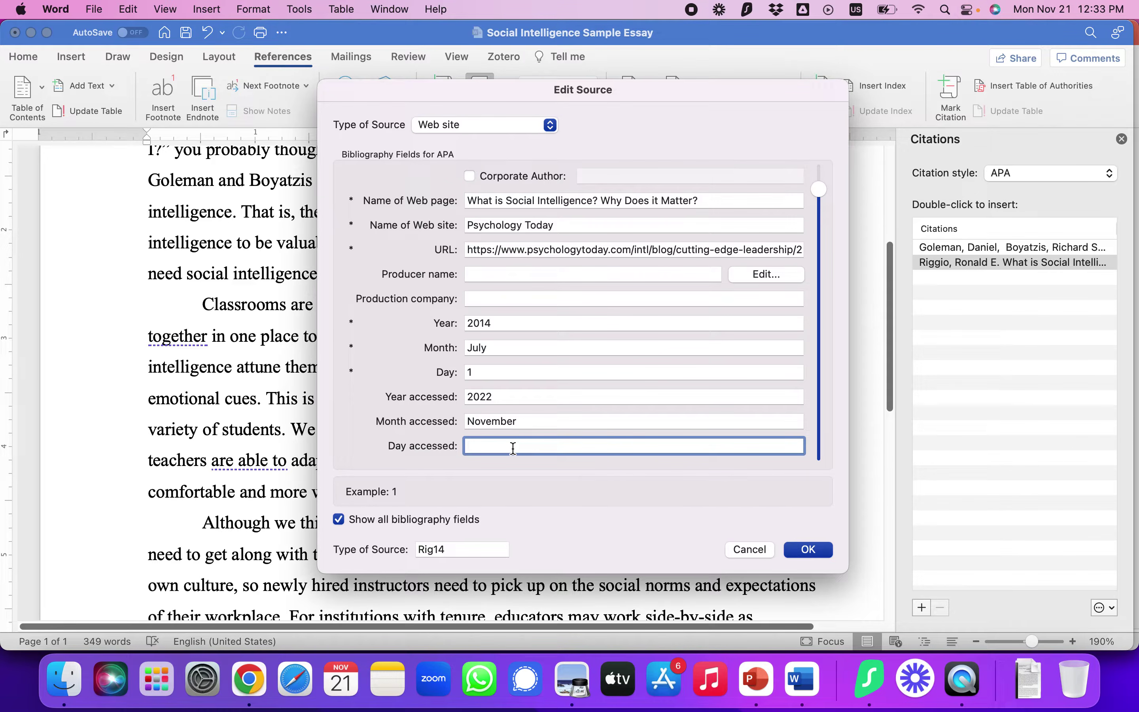
pyautogui.write('21')
pyautogui.press('Tab')
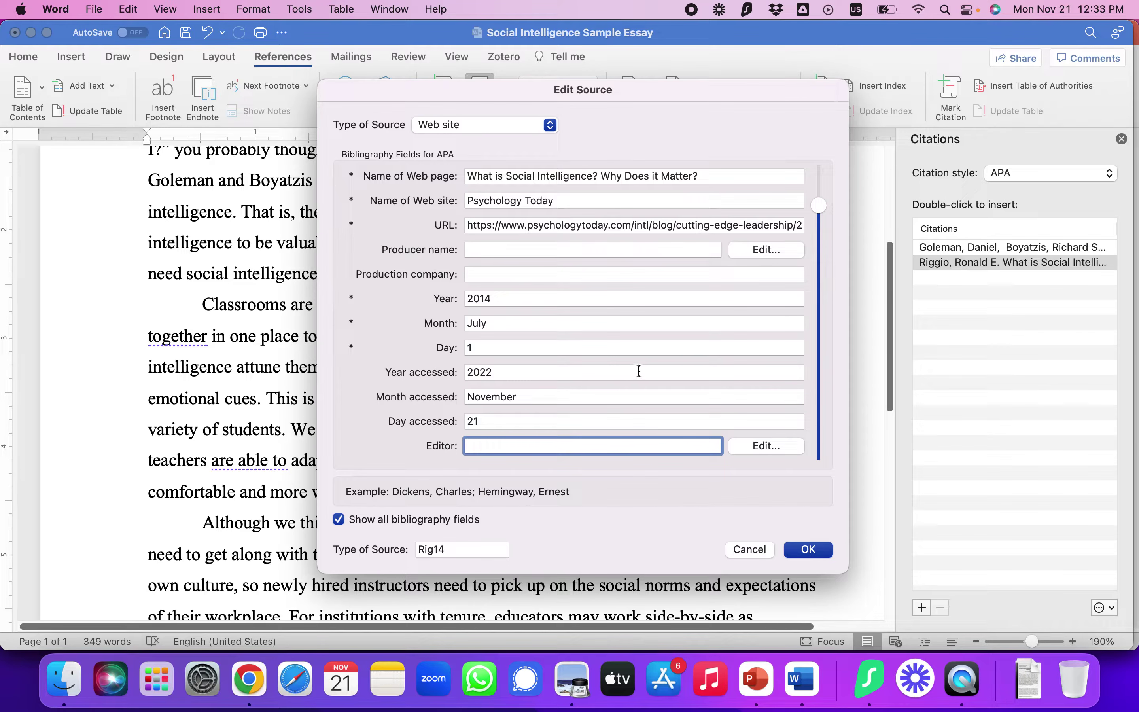
pyautogui.click(813, 550)
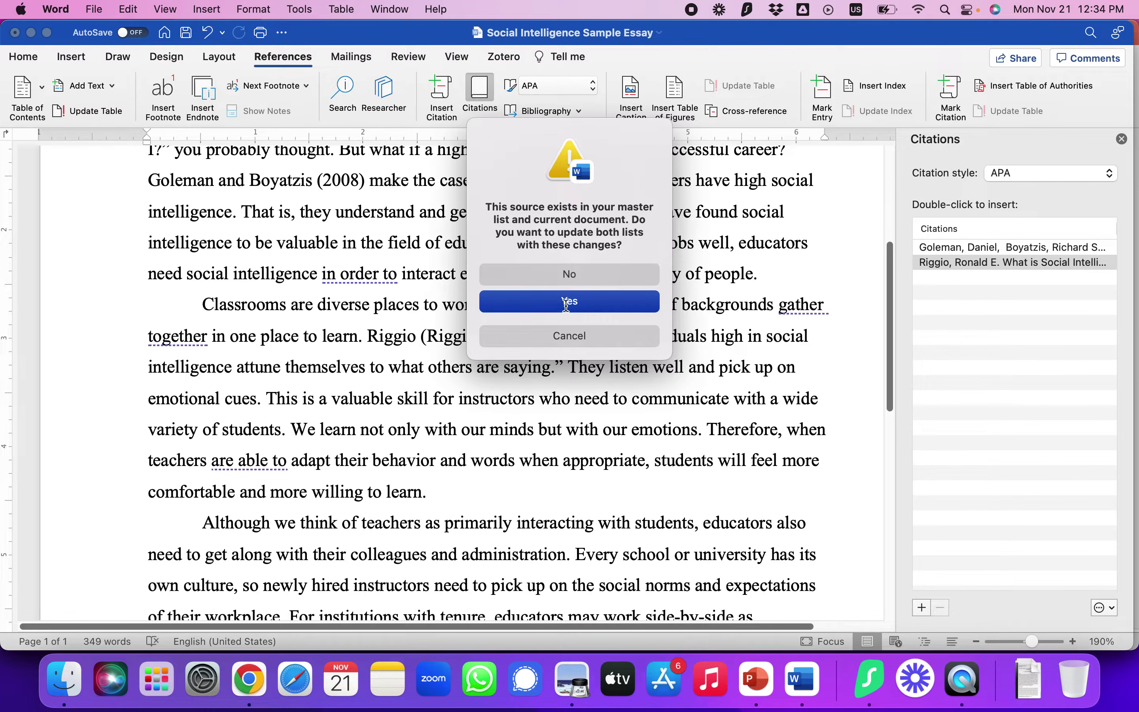
pyautogui.click(569, 304)
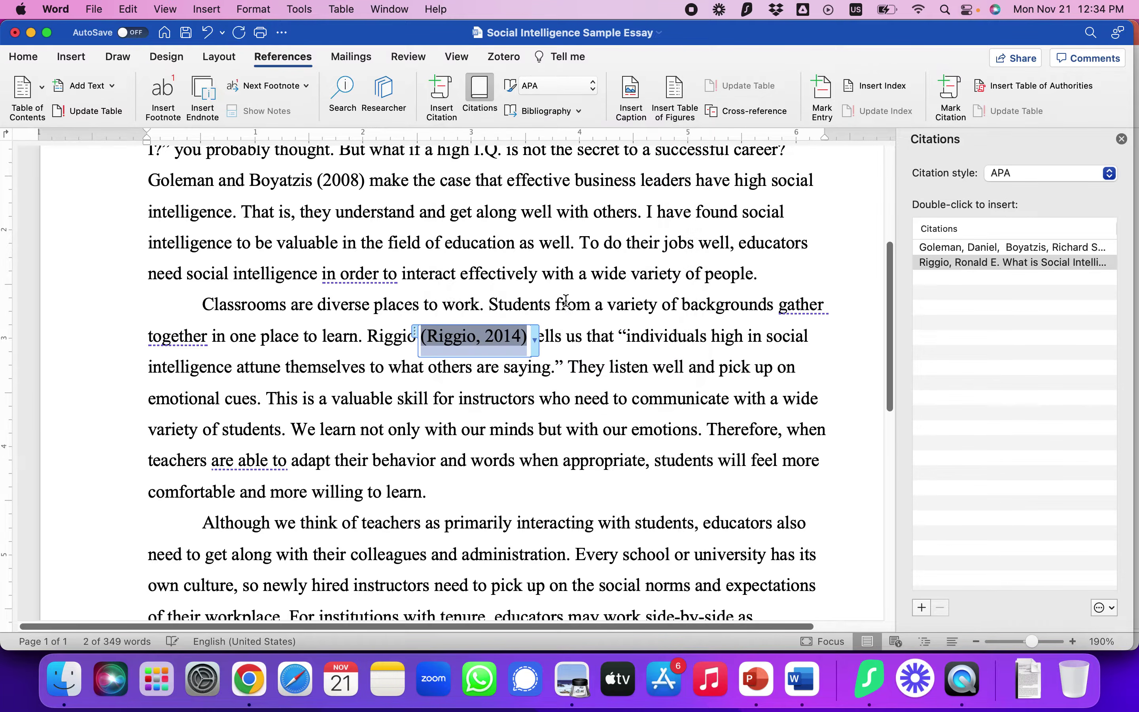
# Step: Suppress the author and title in the 2014 in-text citation in the second paragraph, leaving only the year
pyautogui.click(535, 348)
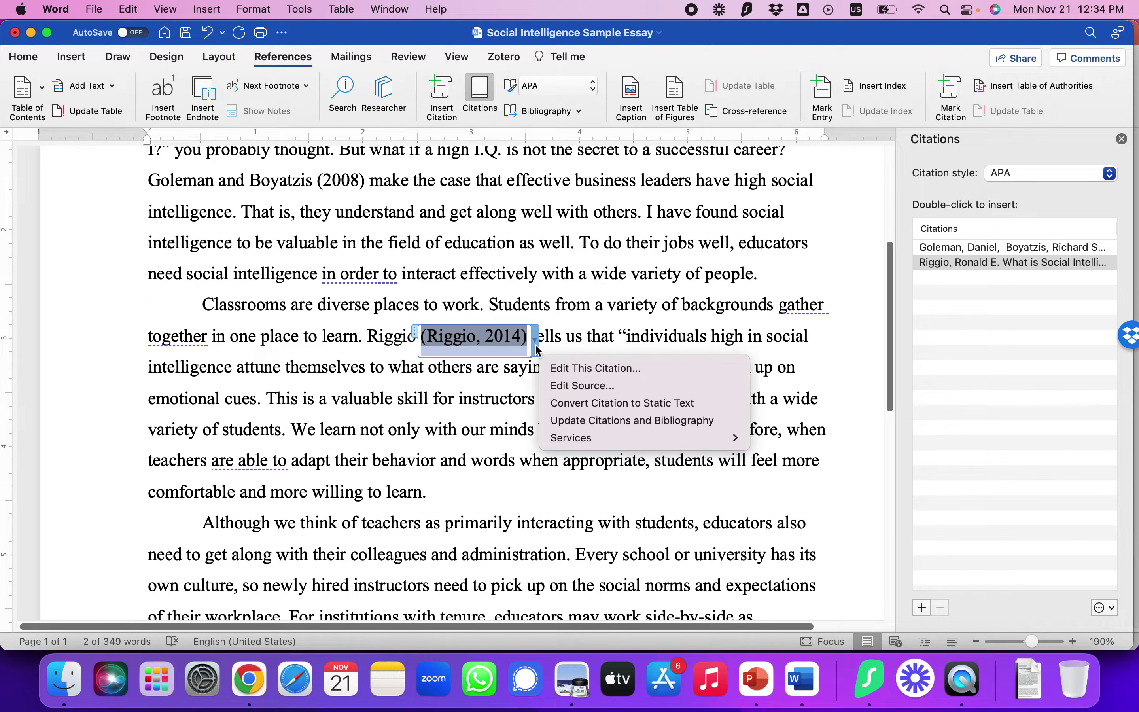
pyautogui.click(589, 369)
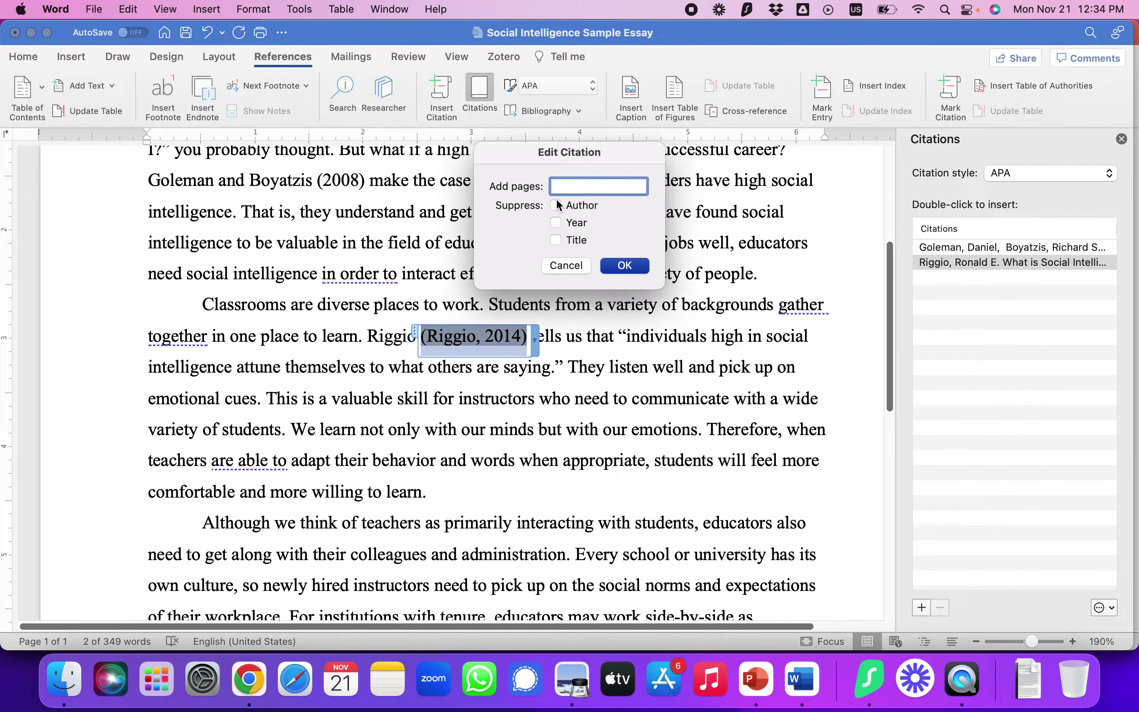
pyautogui.click(557, 239)
pyautogui.click(624, 264)
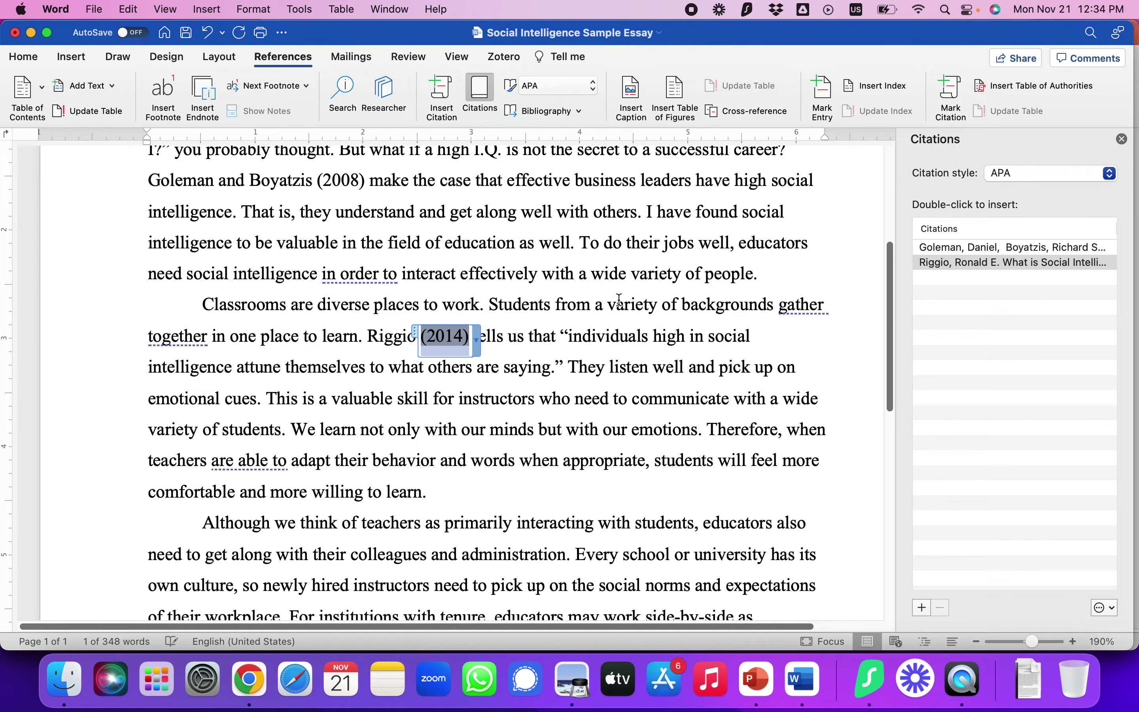
pyautogui.click(542, 336)
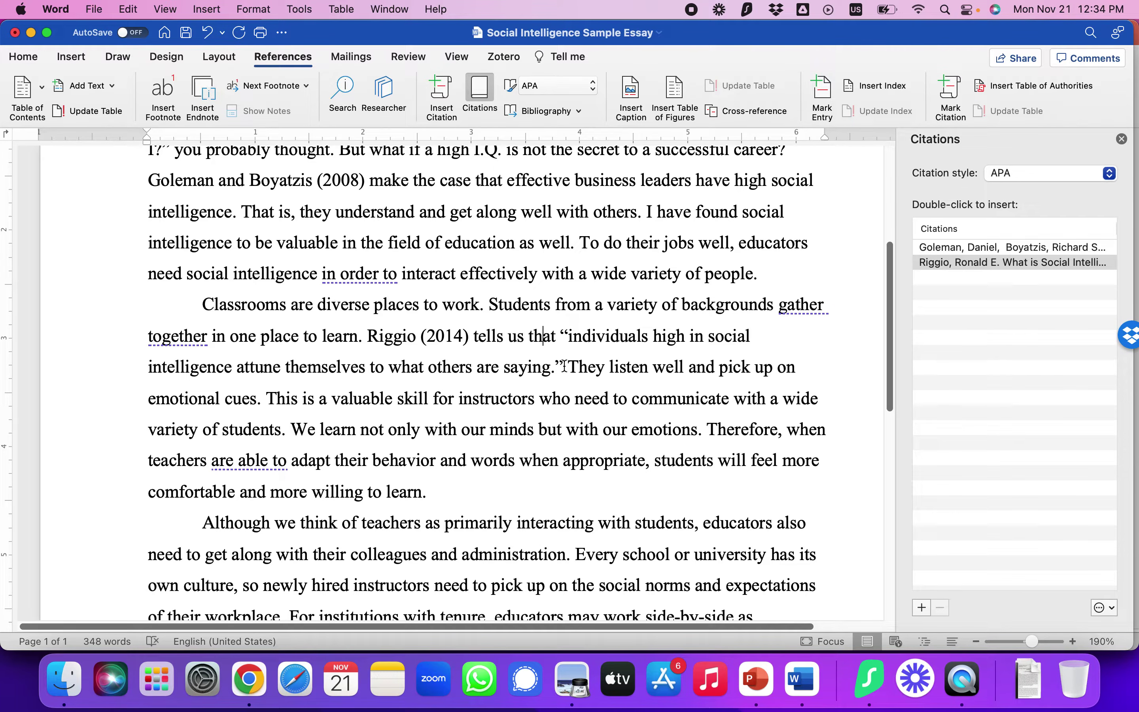
# Step: Insert the built-in Bibliography on the blank line below the essay's concluding paragraph
pyautogui.scroll(-6, 564, 366)
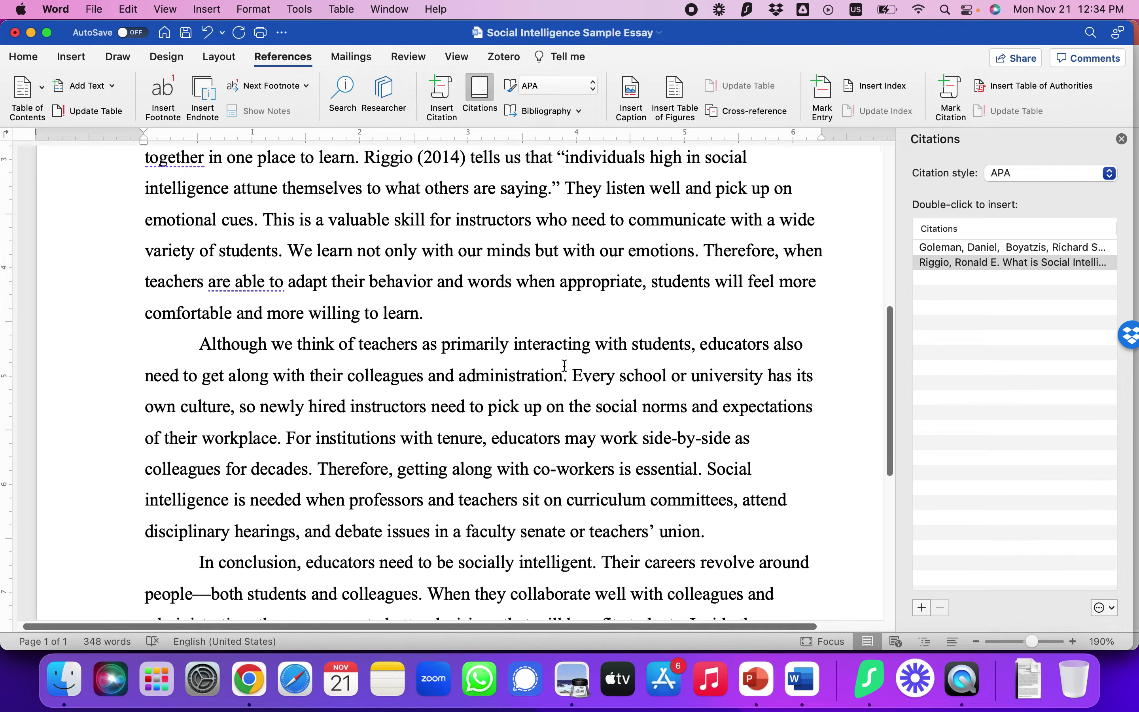
pyautogui.scroll(-5, 564, 366)
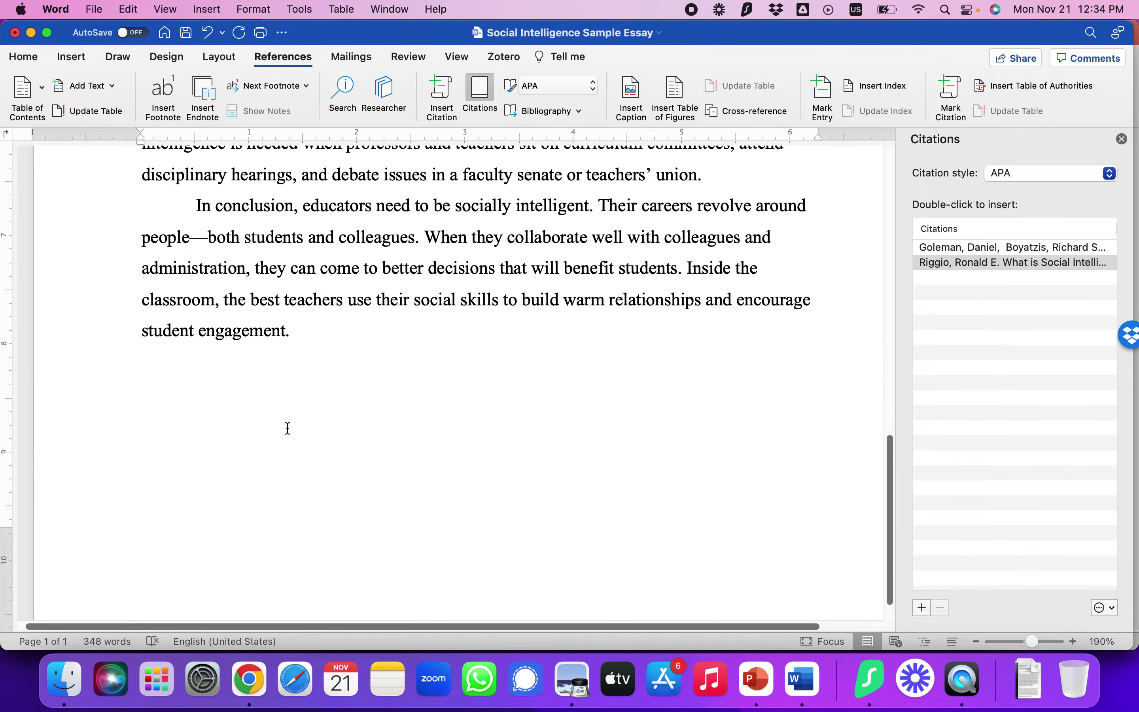
pyautogui.scroll(-1, 458, 384)
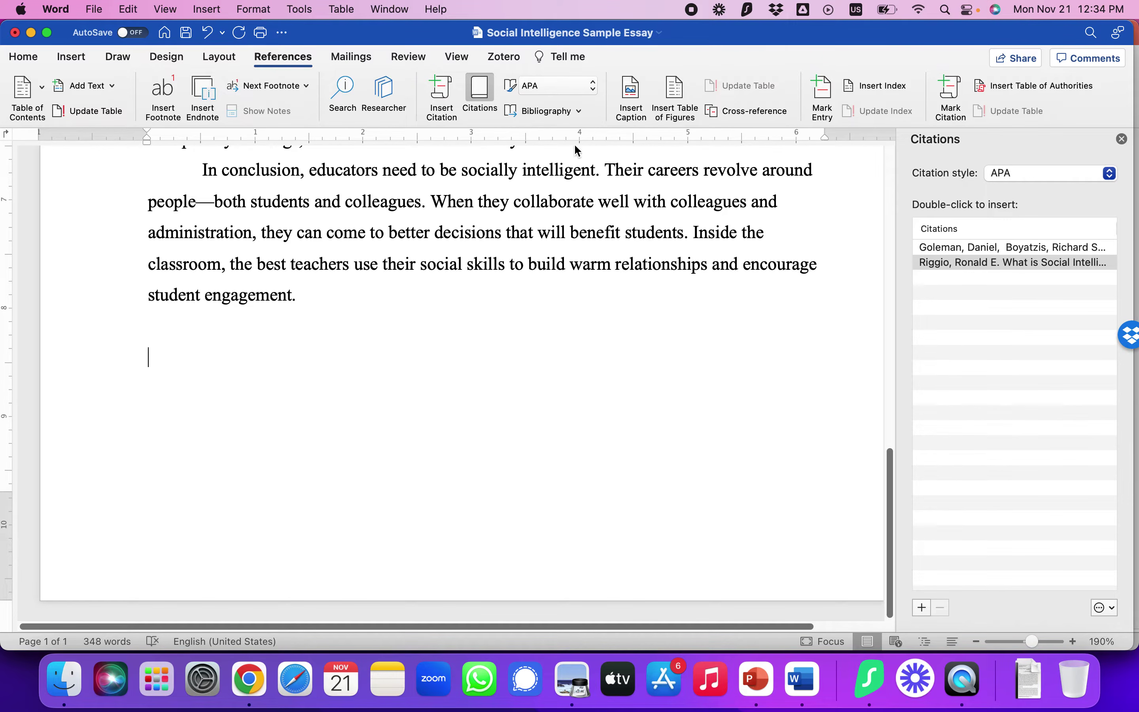
pyautogui.click(579, 112)
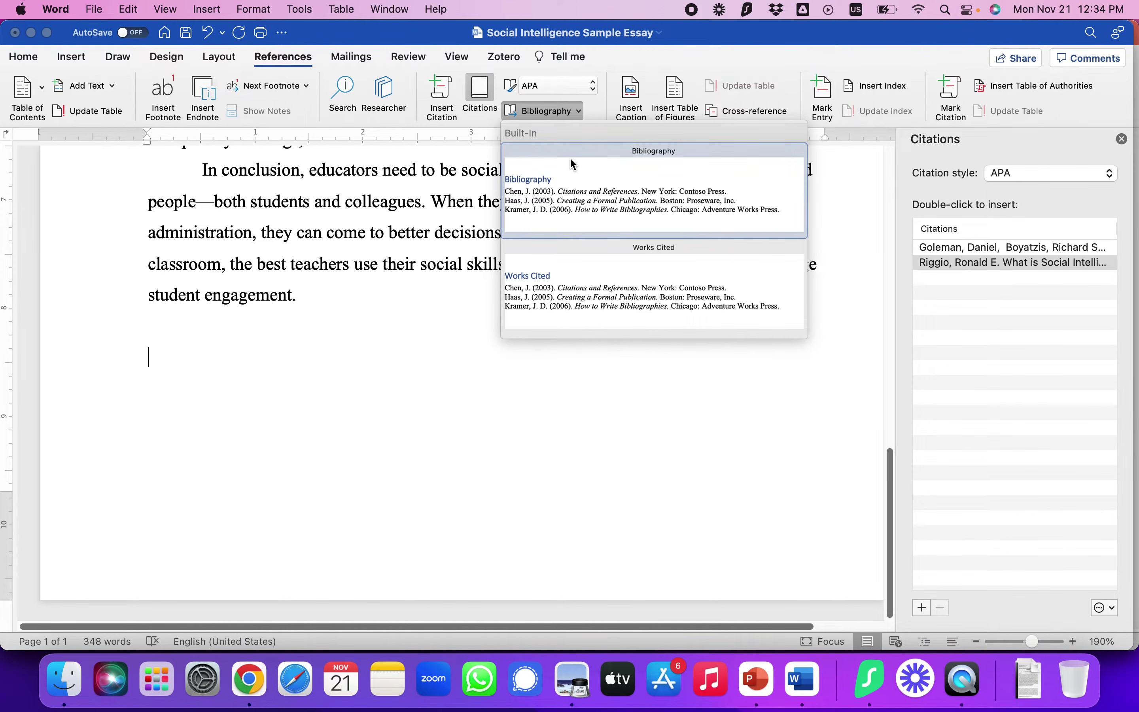
pyautogui.click(540, 197)
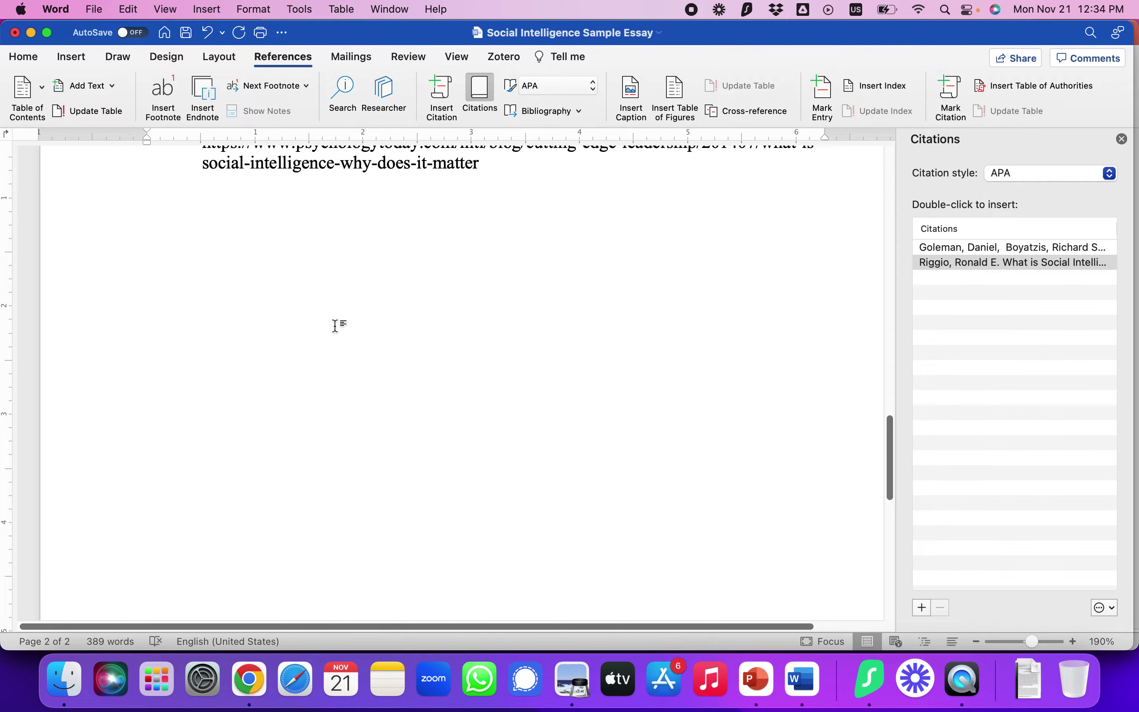
# Step: Close the Citations pane and review the inserted bibliography entries across both pages
pyautogui.scroll(6, 334, 325)
pyautogui.scroll(5, 335, 327)
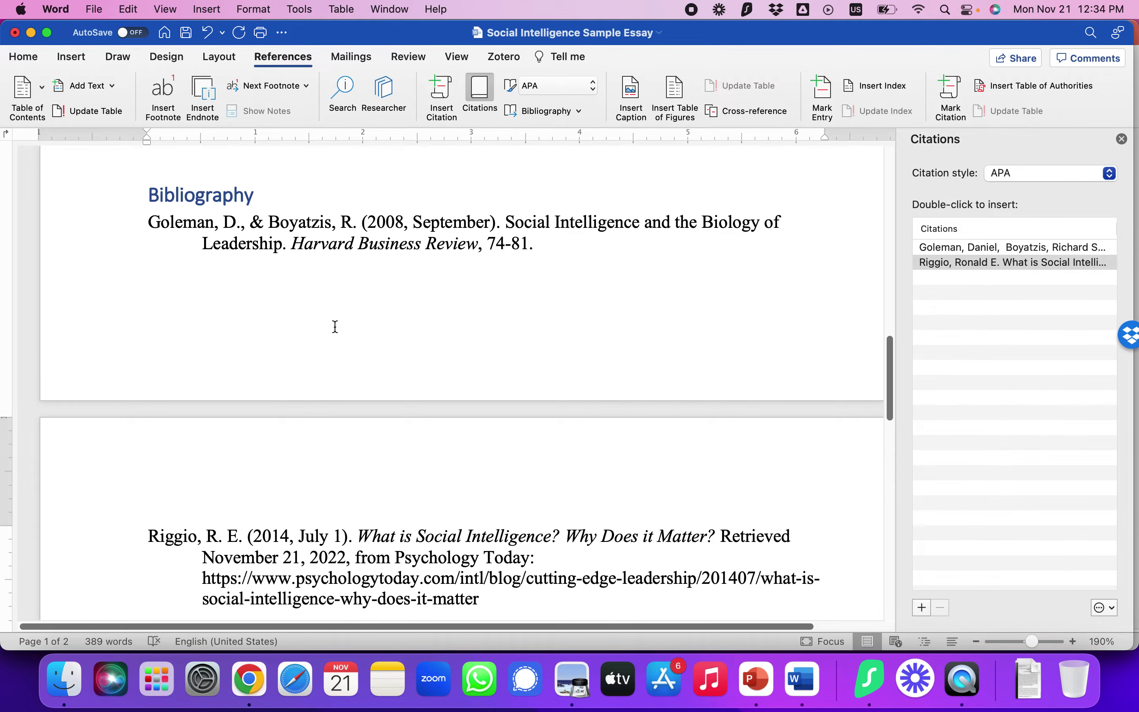
pyautogui.scroll(1, 335, 327)
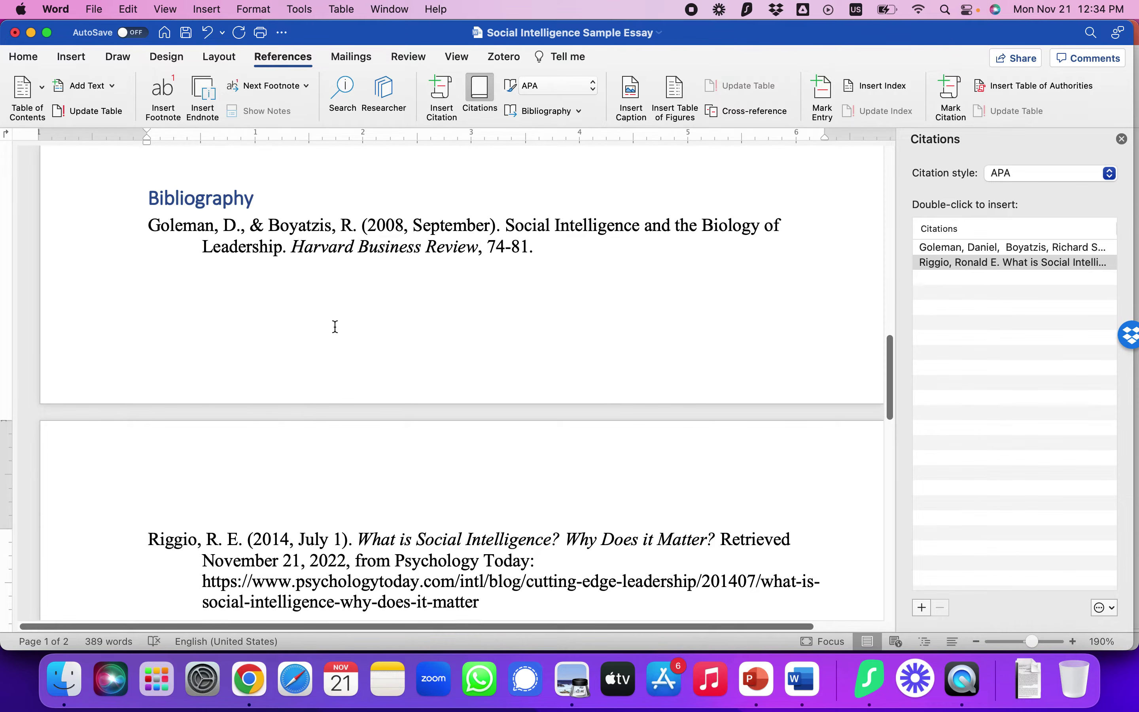
pyautogui.click(1121, 140)
pyautogui.click(404, 220)
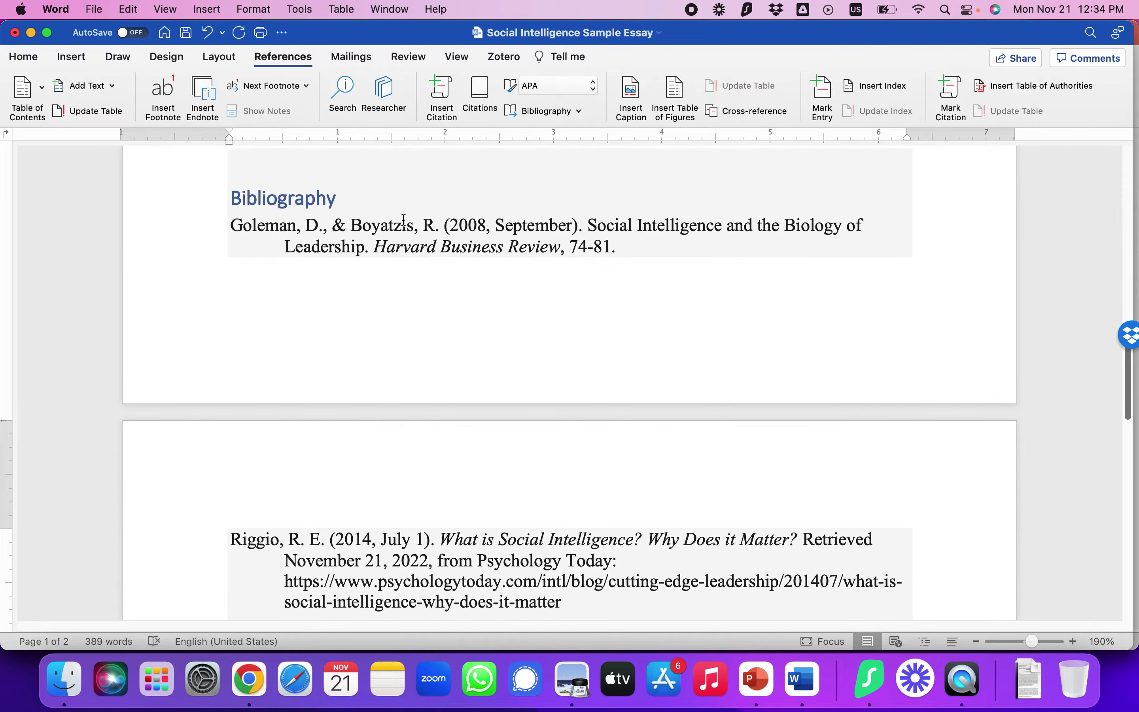
pyautogui.scroll(-3, 403, 220)
pyautogui.scroll(4, 403, 220)
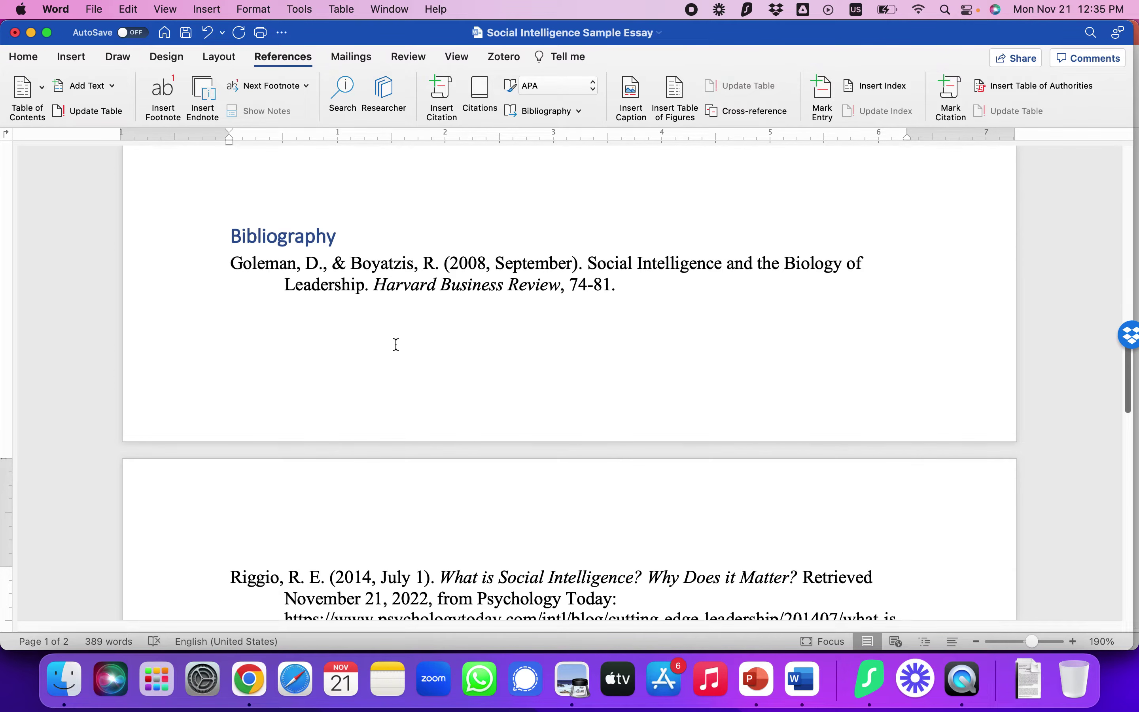
# Step: Rename the Bibliography heading to References and set its font size to 12
pyautogui.doubleClick(297, 235)
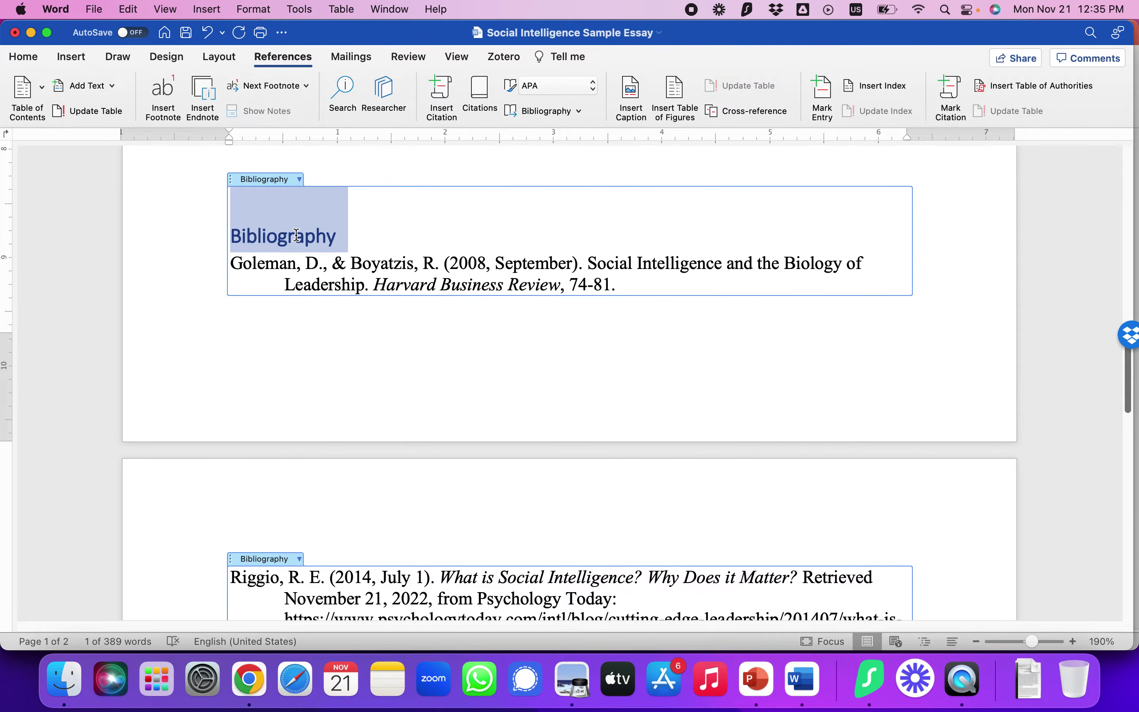
pyautogui.write('References')
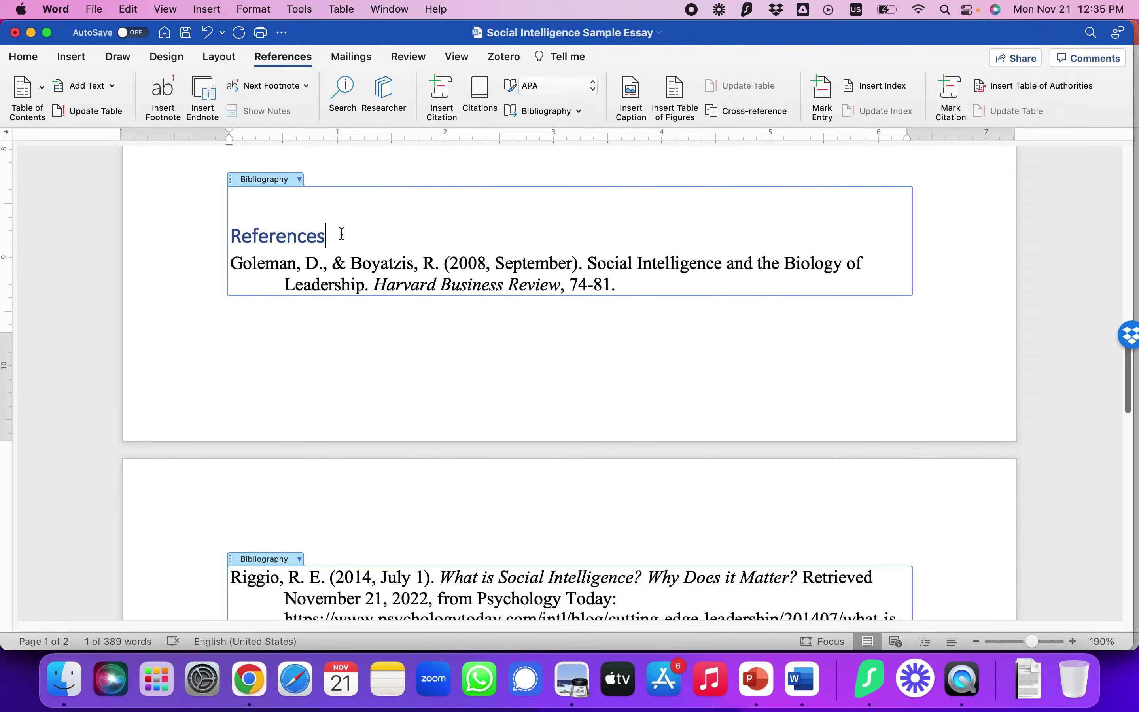
pyautogui.moveTo(341, 234); pyautogui.dragTo(228, 232)
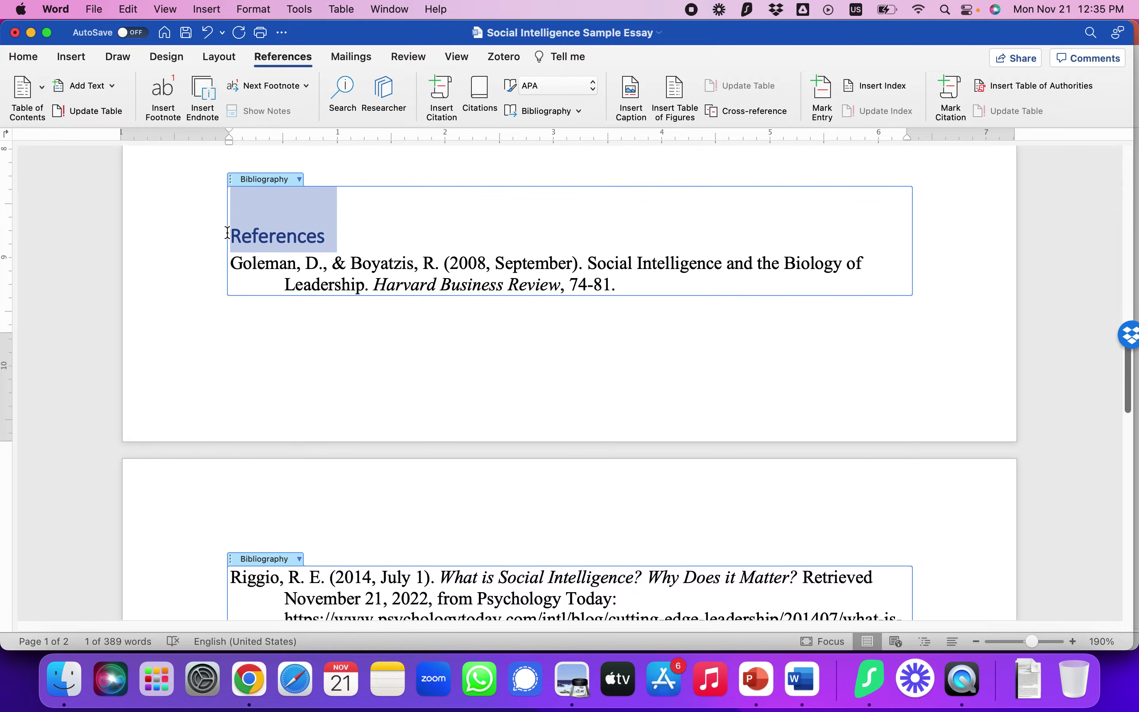
pyautogui.click(25, 57)
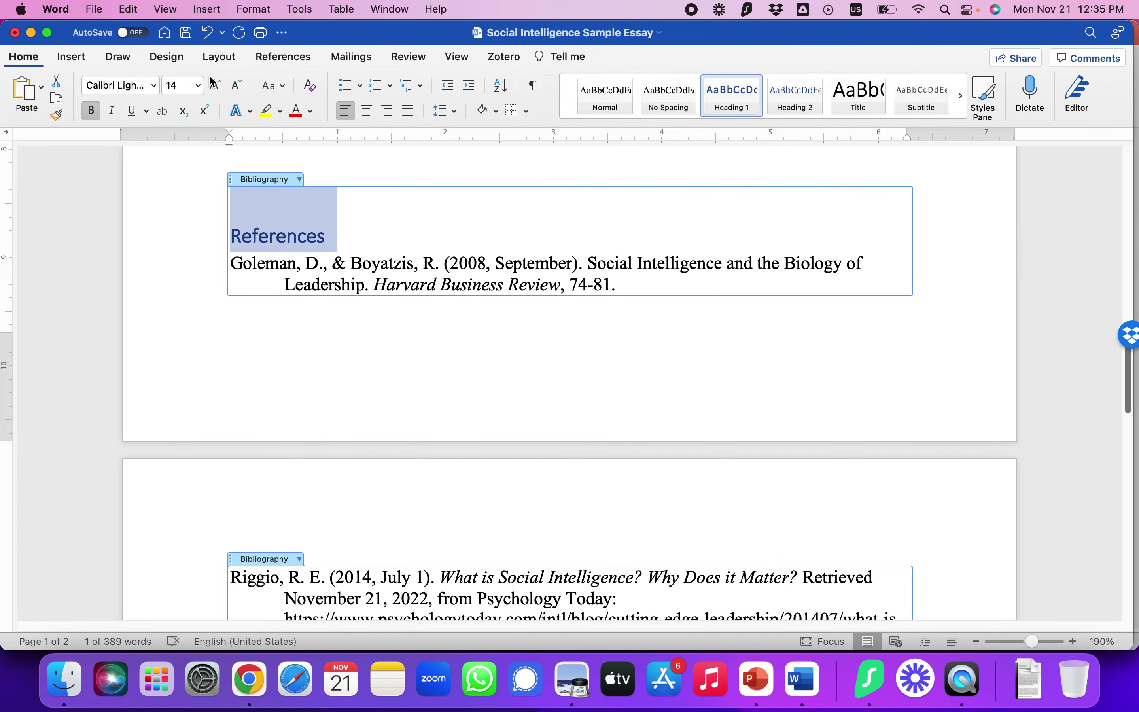
pyautogui.click(198, 87)
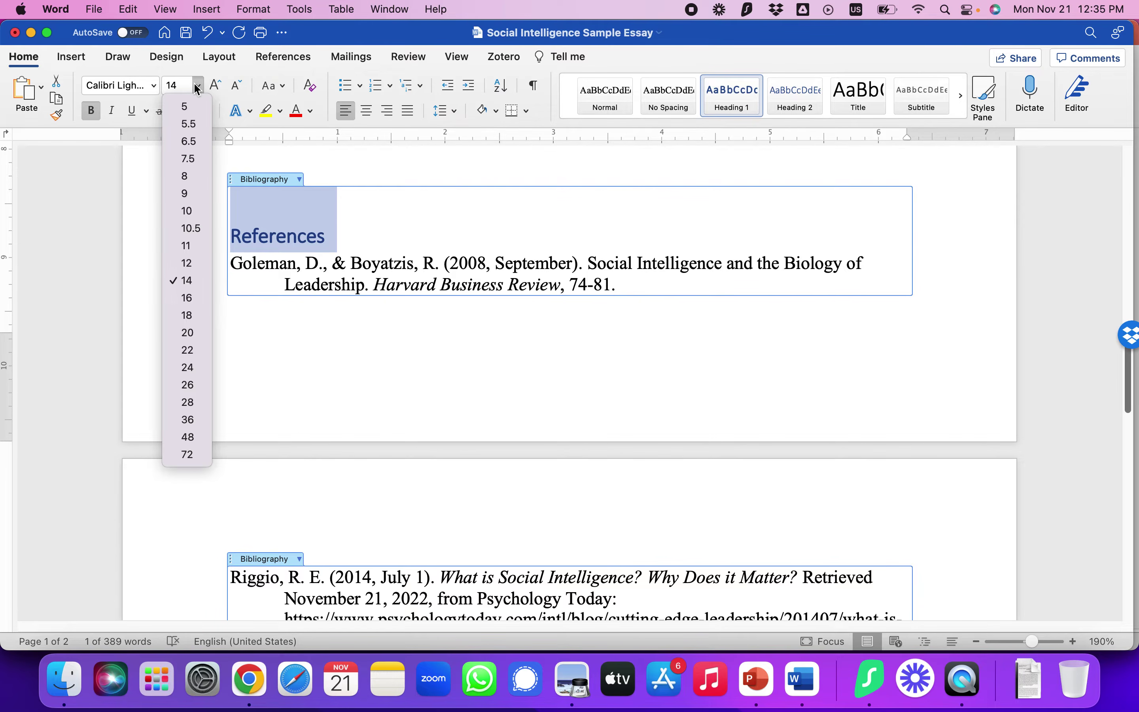
pyautogui.click(186, 262)
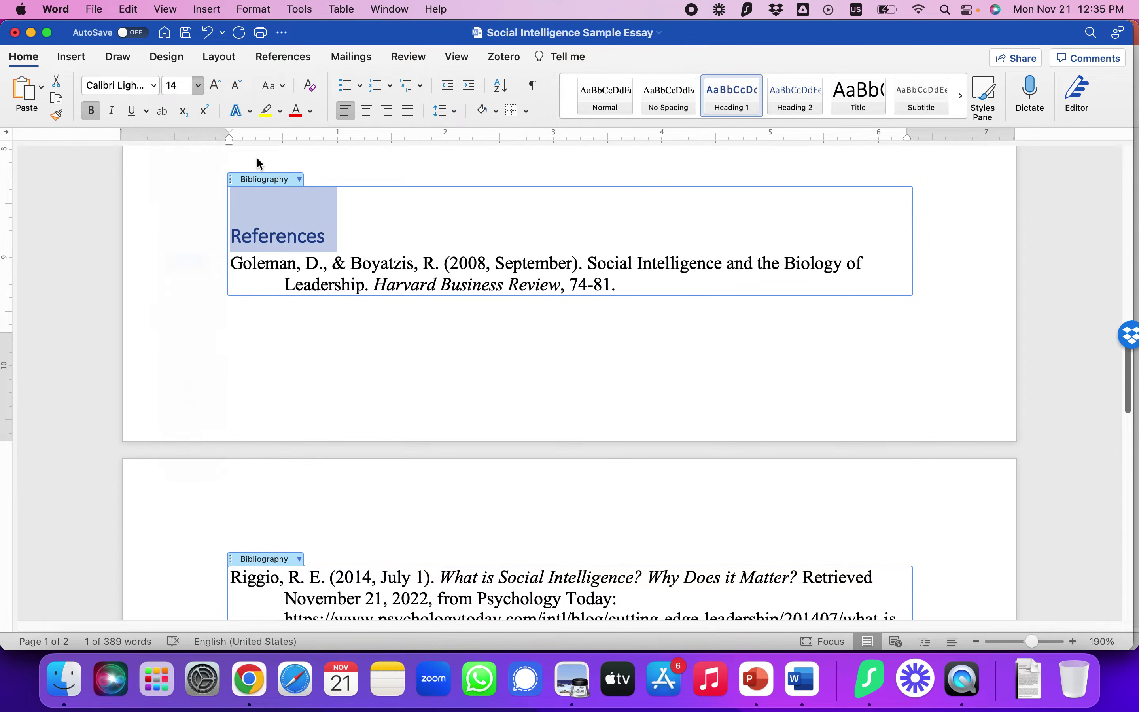
# Step: Change the References heading to black text in Times New Roman, keeping it bold
pyautogui.click(312, 111)
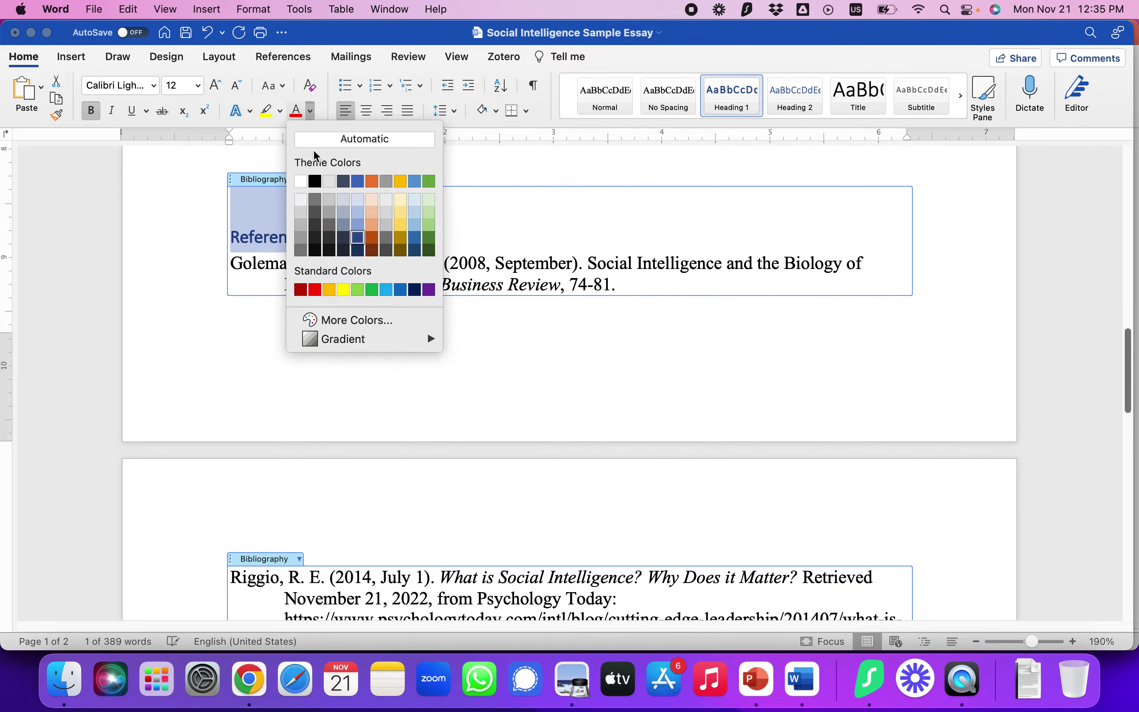
pyautogui.press('Escape')
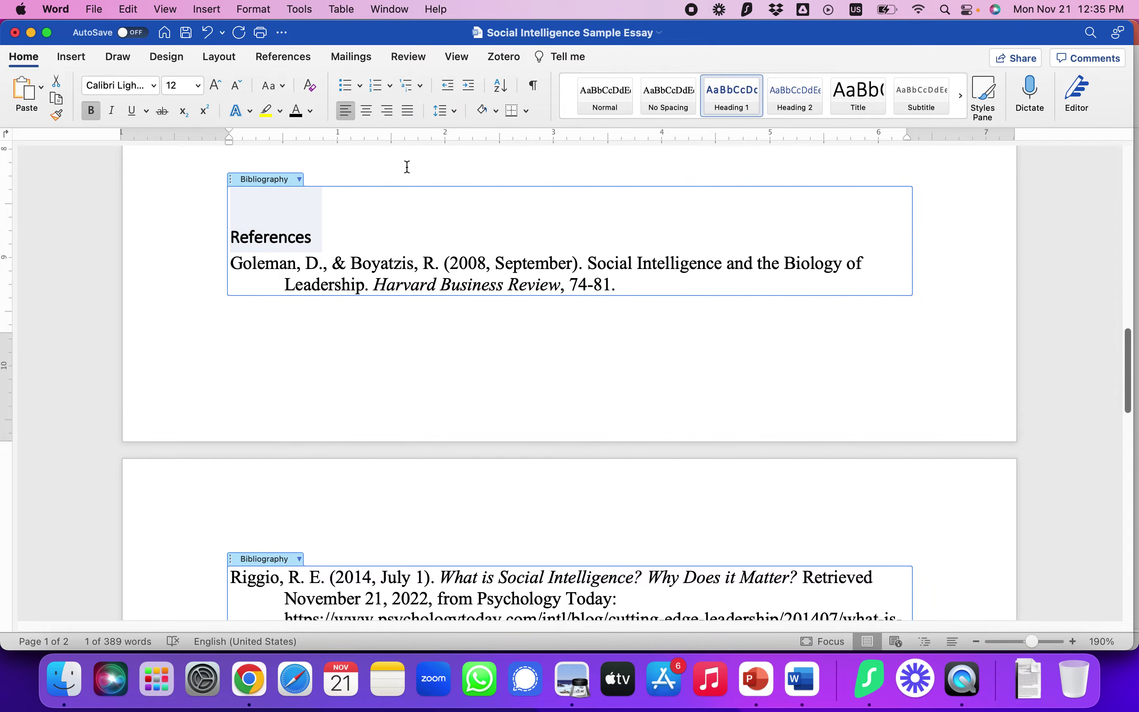
pyautogui.click(152, 87)
pyautogui.click(151, 86)
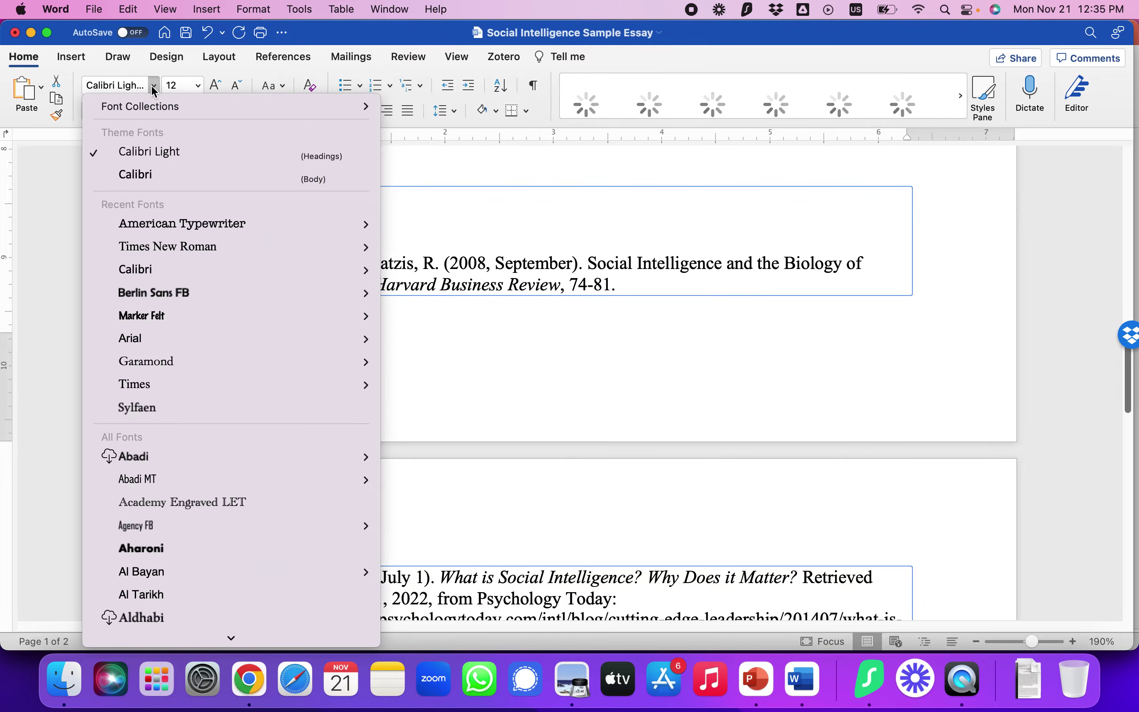
pyautogui.click(169, 246)
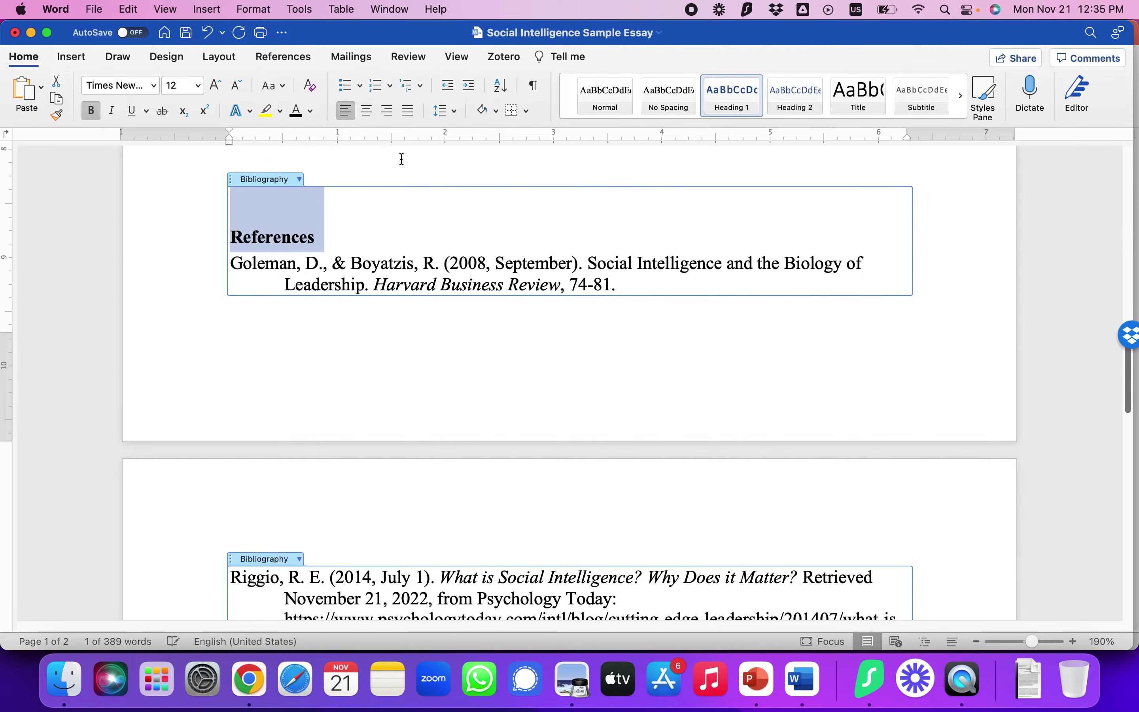
pyautogui.press('super+b')
pyautogui.press('super+b')
pyautogui.click(408, 171)
# Step: Examine the formatted References list and its placement beneath the essay's conclusion
pyautogui.scroll(-5, 423, 286)
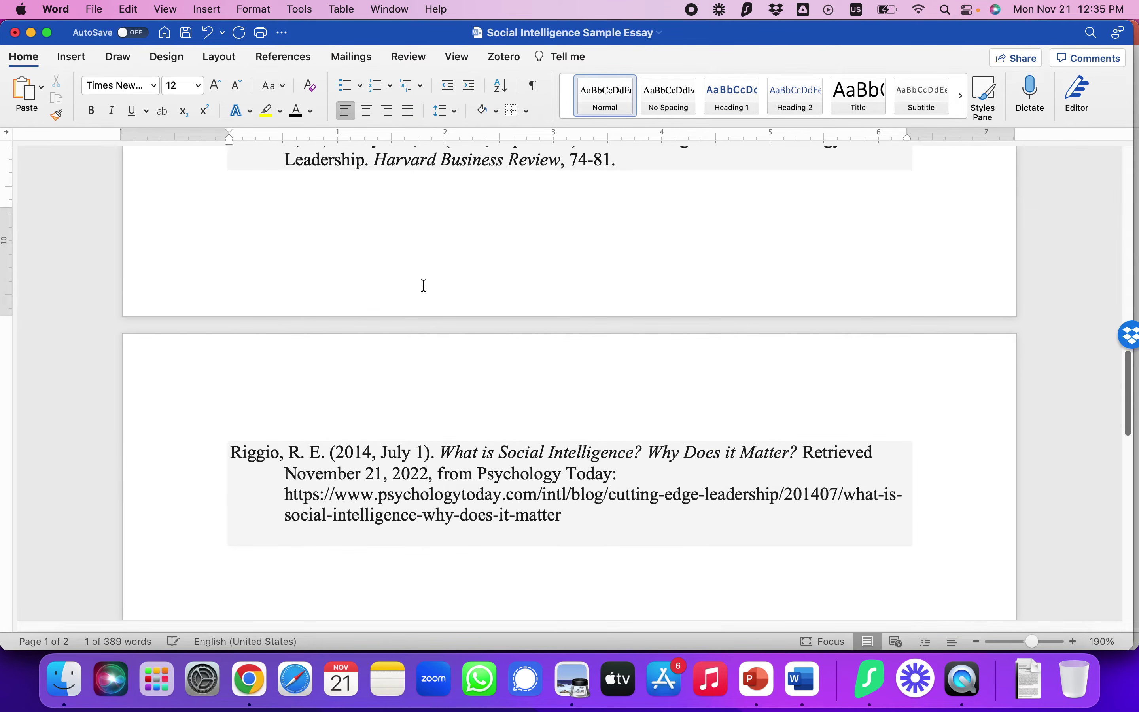
pyautogui.scroll(5, 422, 283)
pyautogui.scroll(5, 424, 286)
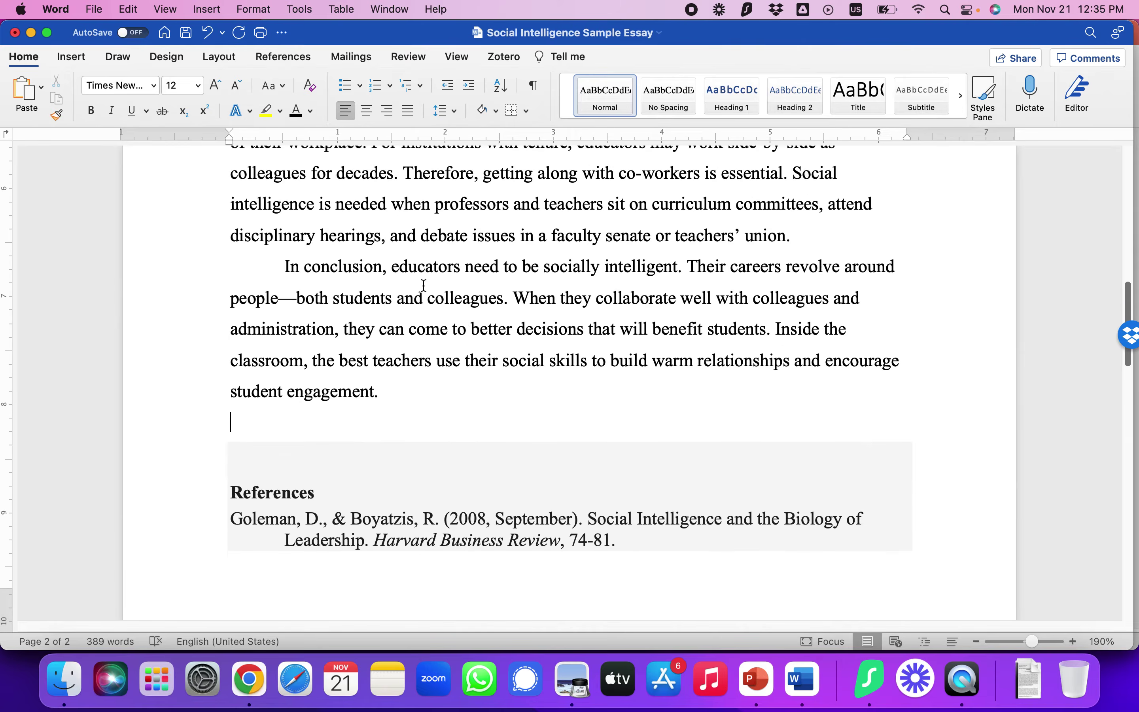
pyautogui.scroll(-5, 424, 285)
pyautogui.scroll(2, 423, 285)
# Step: Select the (2008) in-text citation in the essay's opening paragraph
pyautogui.scroll(20, 424, 285)
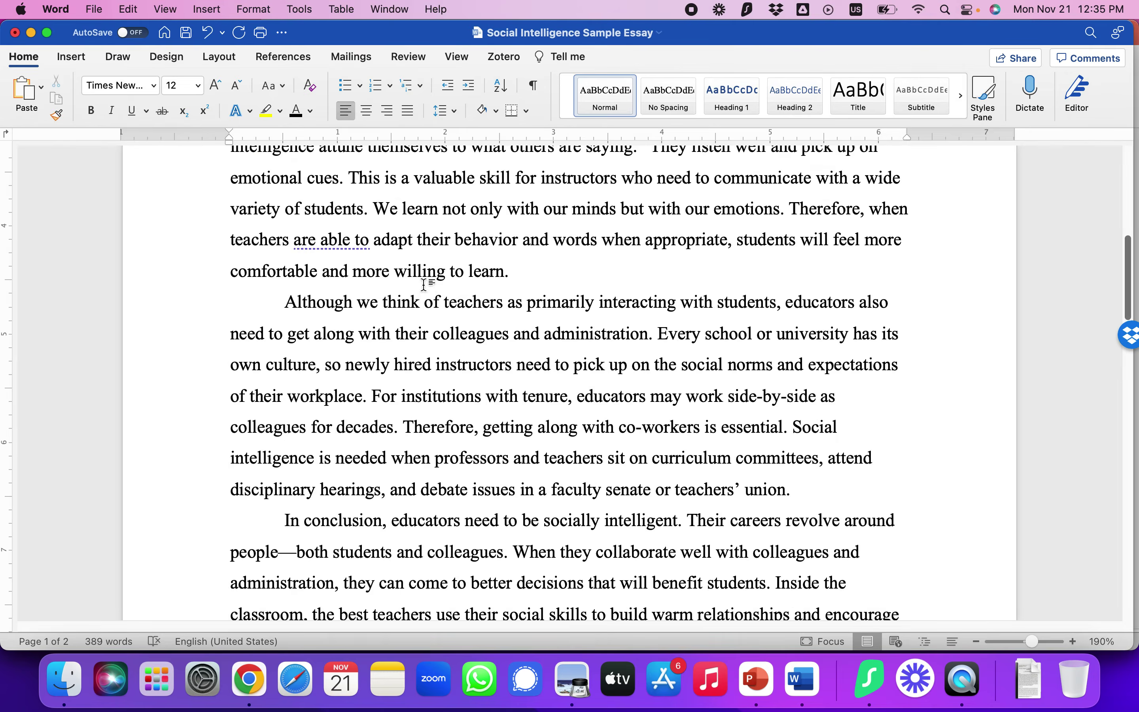
pyautogui.scroll(5, 424, 286)
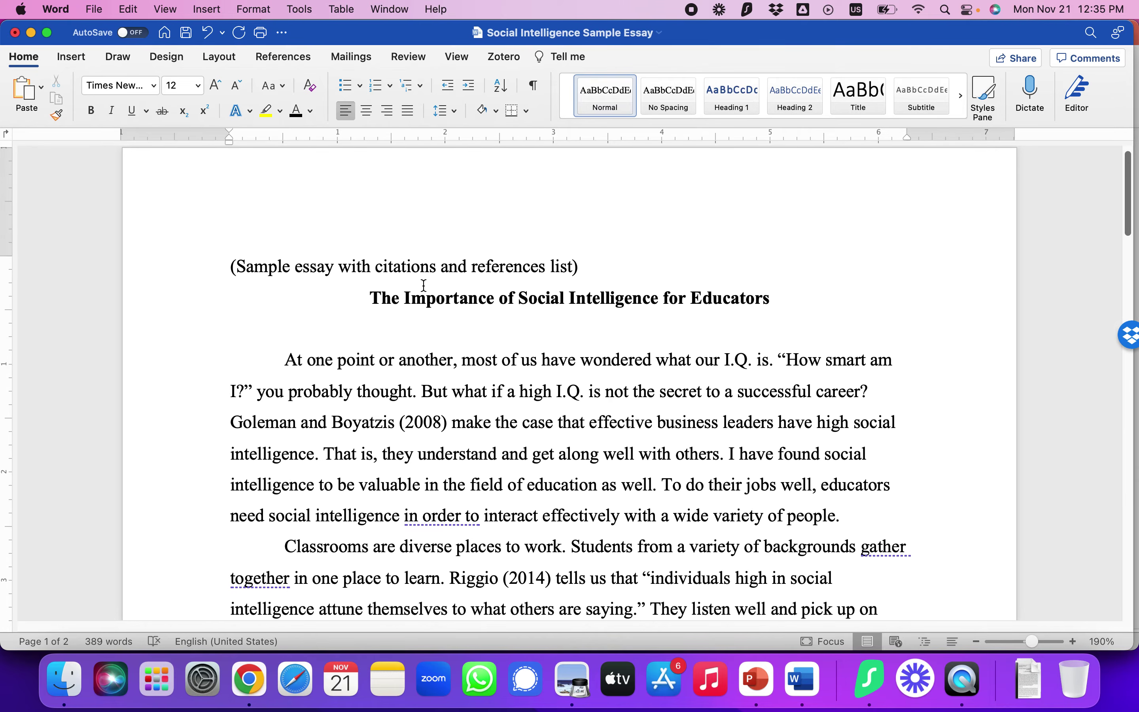
pyautogui.scroll(-2, 424, 286)
pyautogui.click(417, 326)
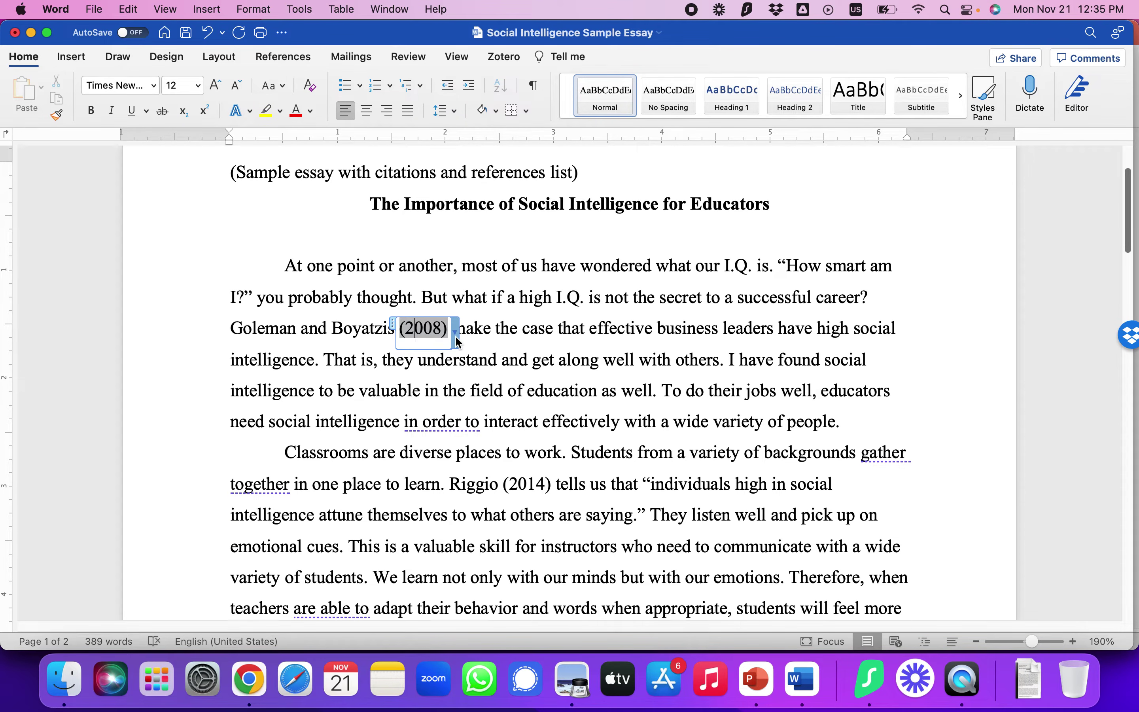
# Step: Switch to Preview and look up the page number to cite in 07 Goleman 2008 Social Intelligence.pdf
pyautogui.press('super+Tab')
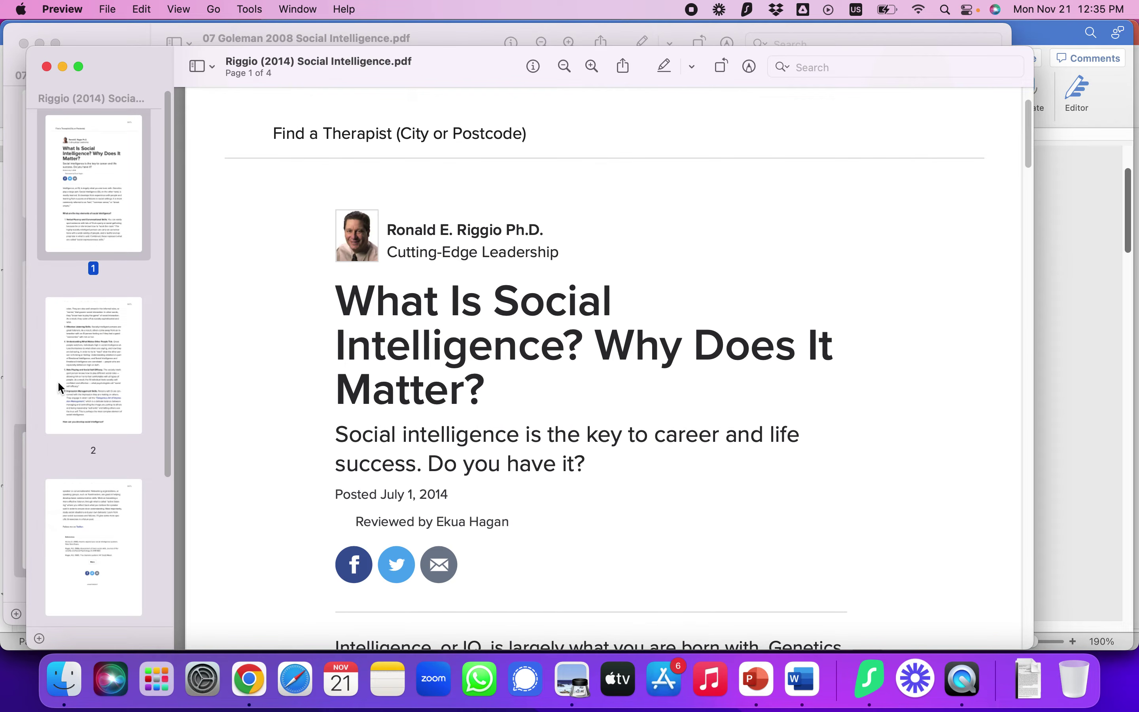
pyautogui.press('super+grave')
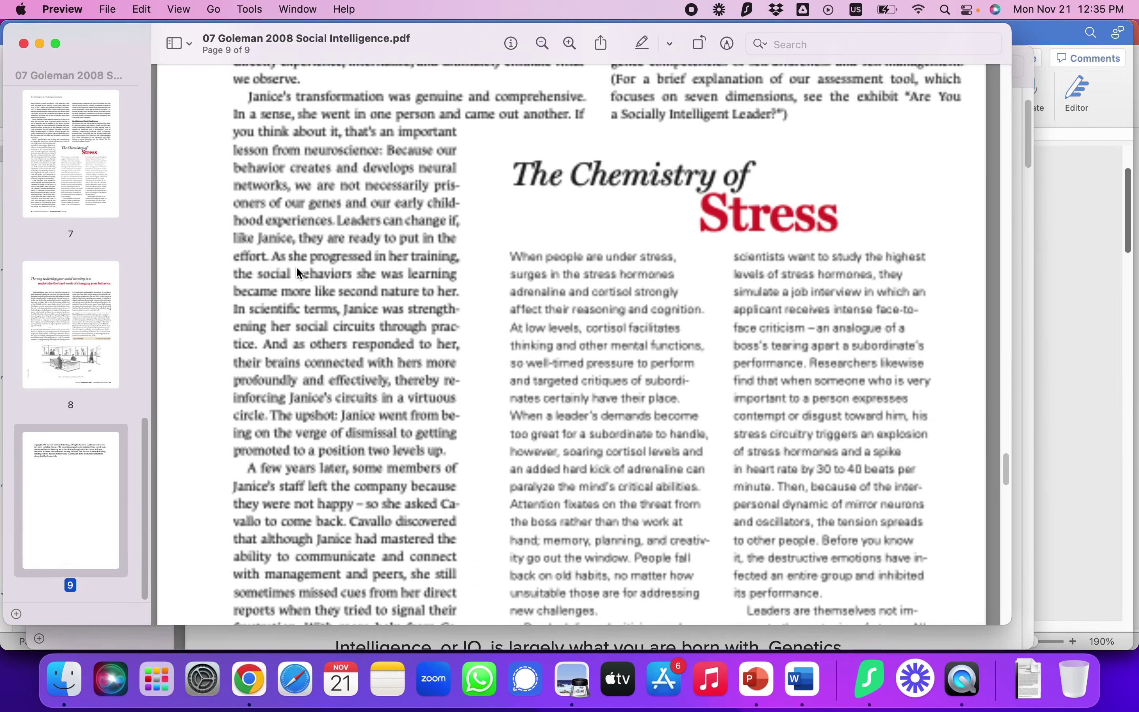
pyautogui.scroll(20, 297, 272)
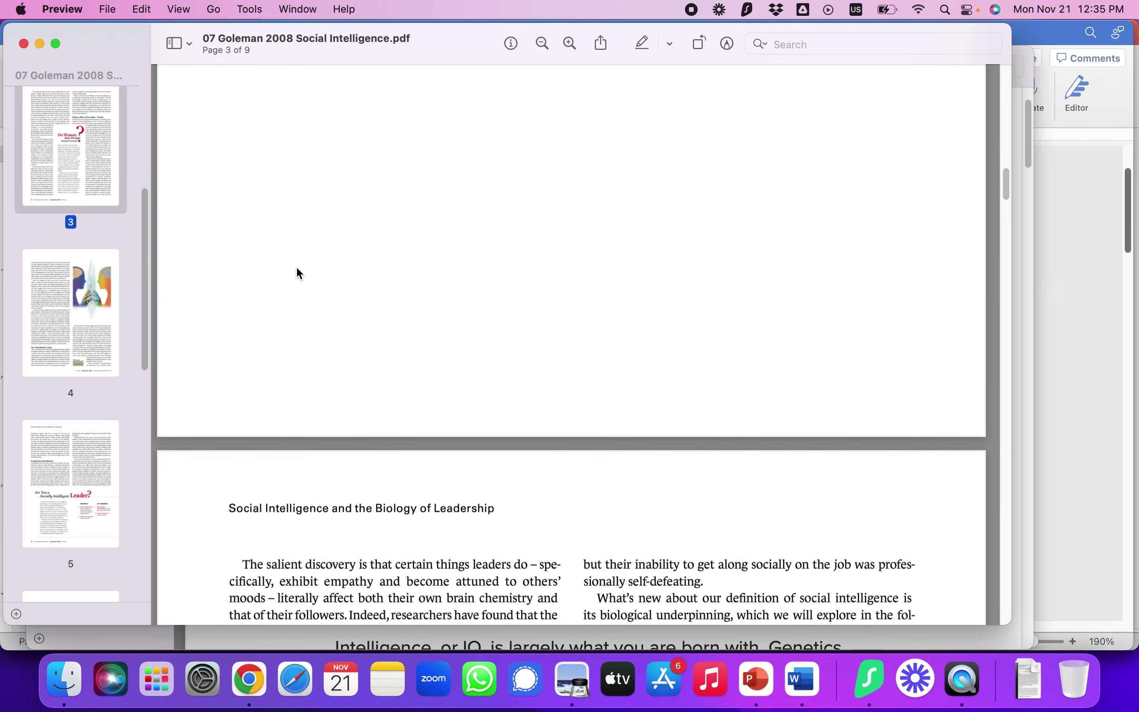
pyautogui.scroll(15, 298, 273)
pyautogui.scroll(-15, 297, 273)
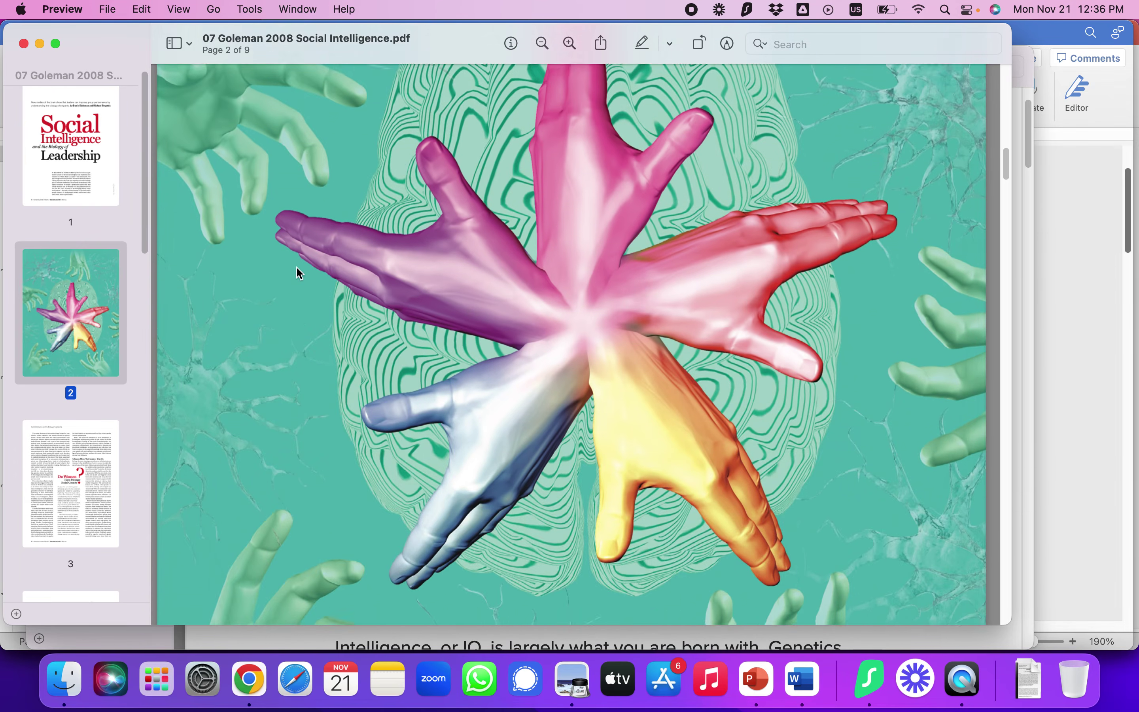
pyautogui.scroll(-15, 297, 272)
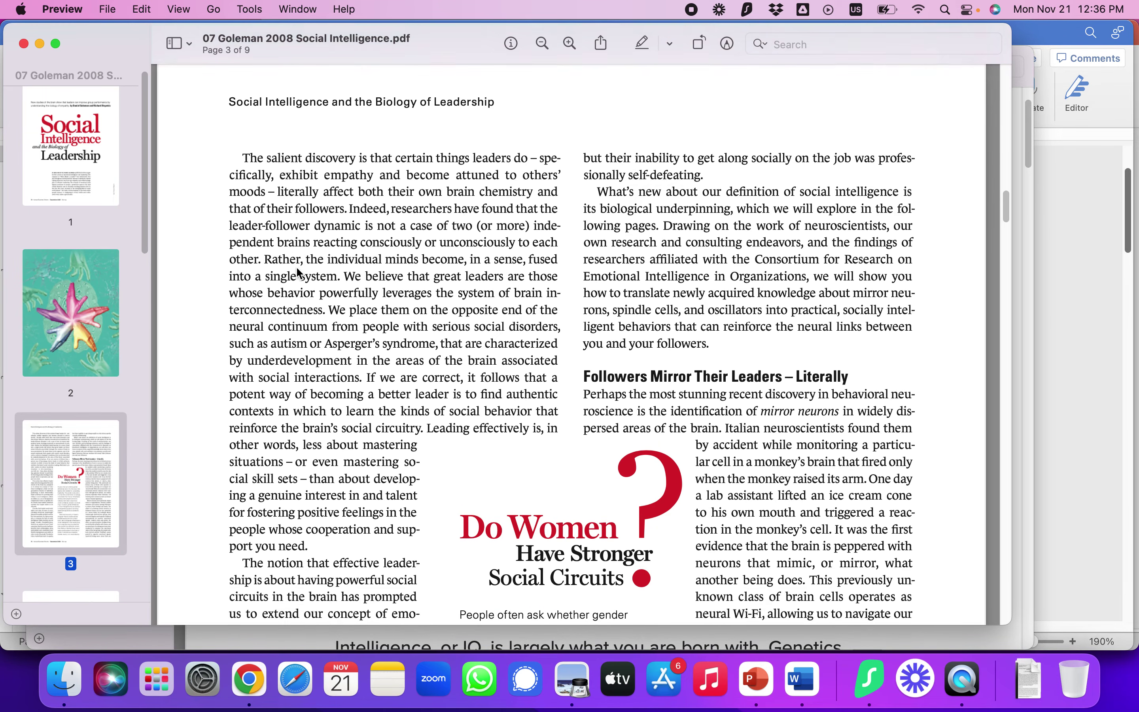
pyautogui.scroll(-15, 298, 272)
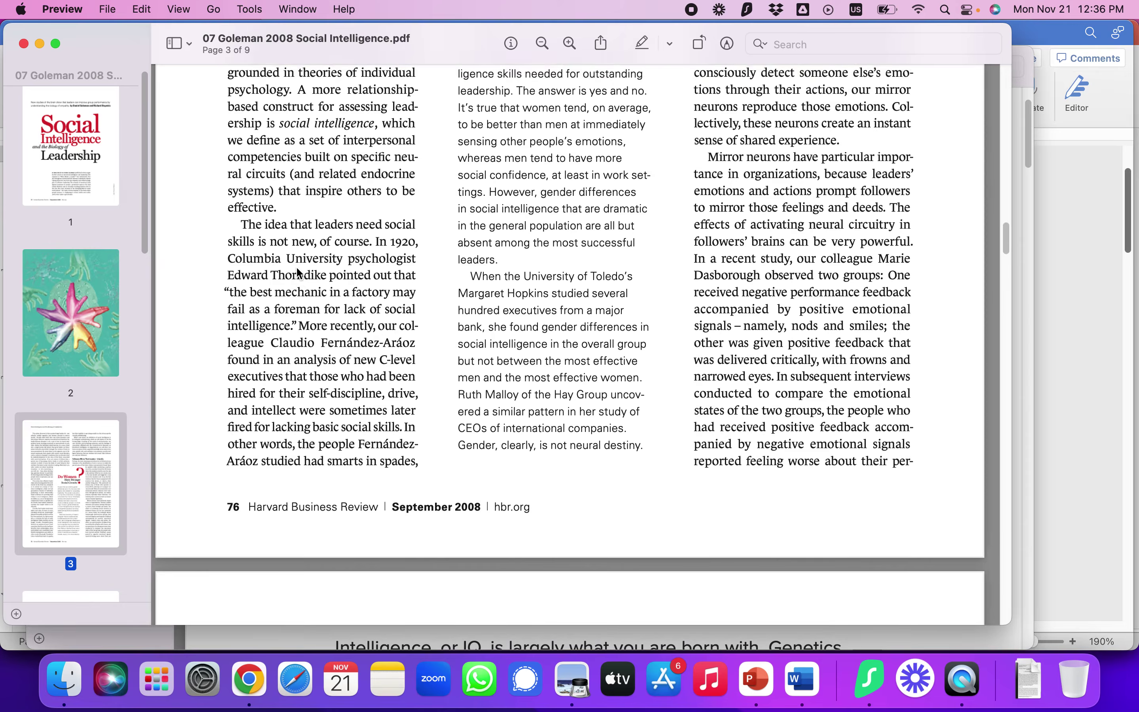
pyautogui.scroll(5, 298, 272)
# Step: Switch back to Word and add page 76 to the (2008) citation in the opening paragraph
pyautogui.press('super+Tab')
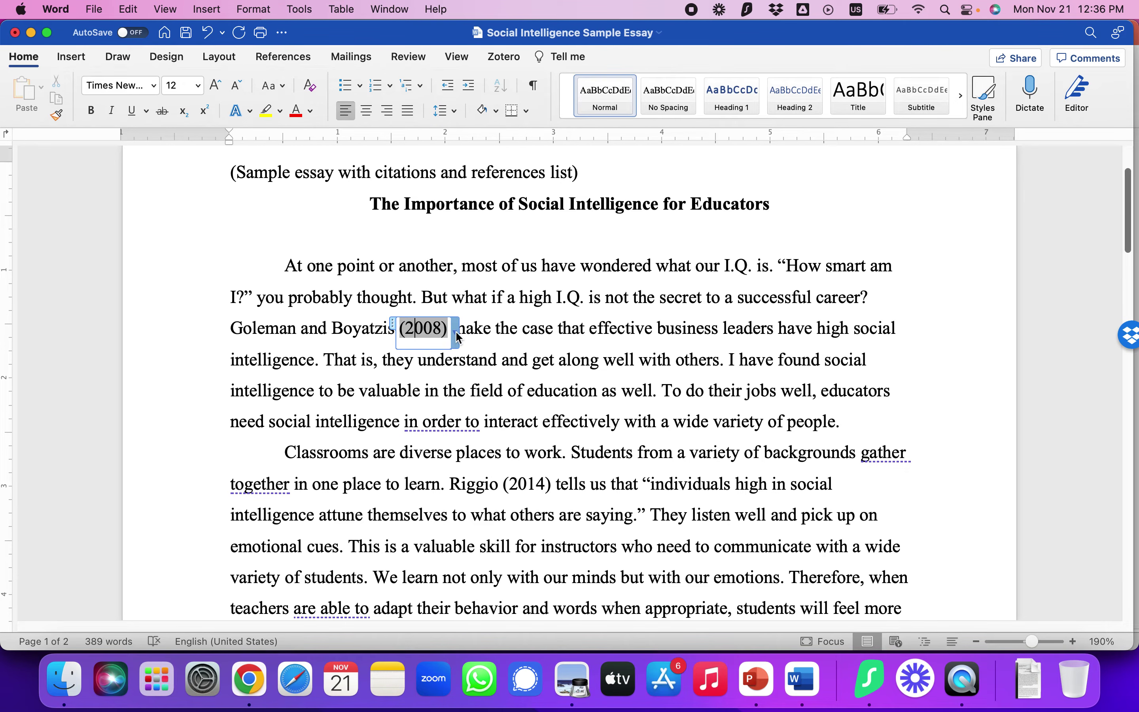
pyautogui.click(456, 333)
pyautogui.click(484, 361)
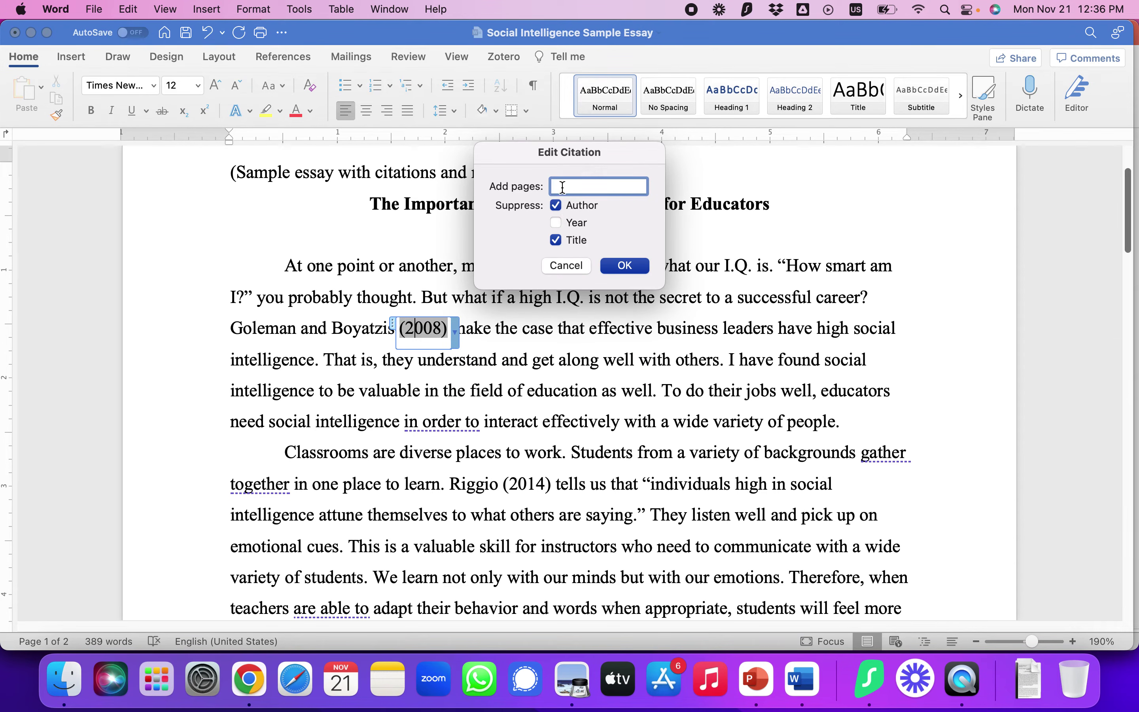
pyautogui.write('76')
pyautogui.click(613, 266)
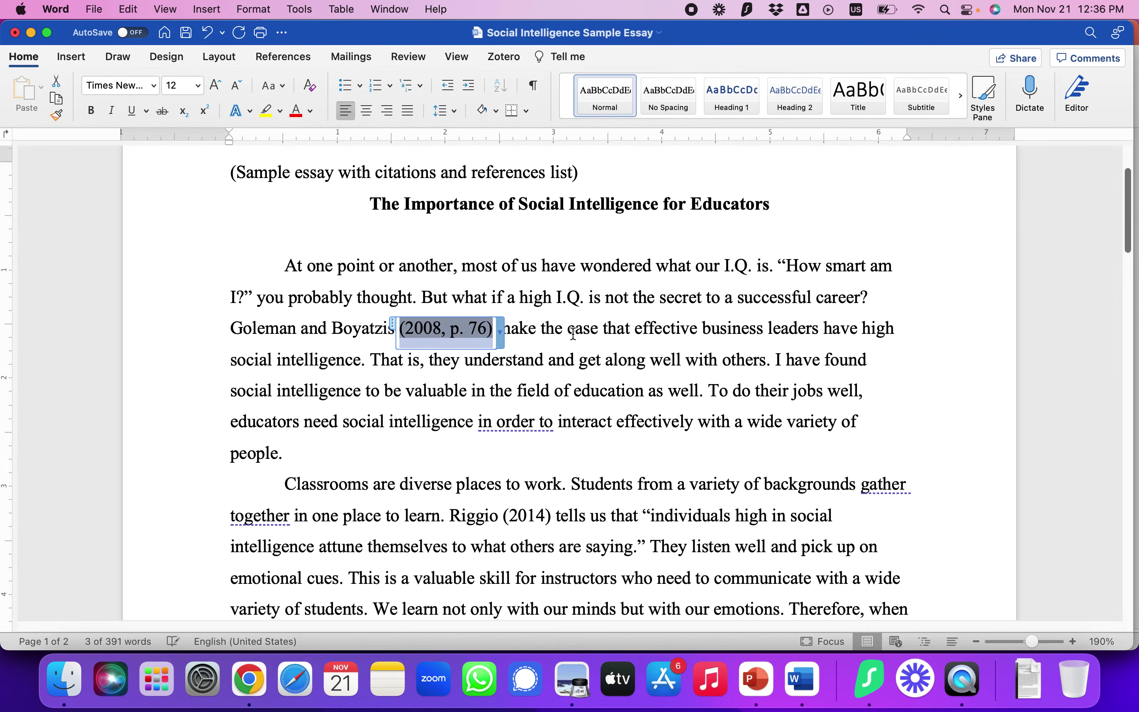
pyautogui.click(543, 359)
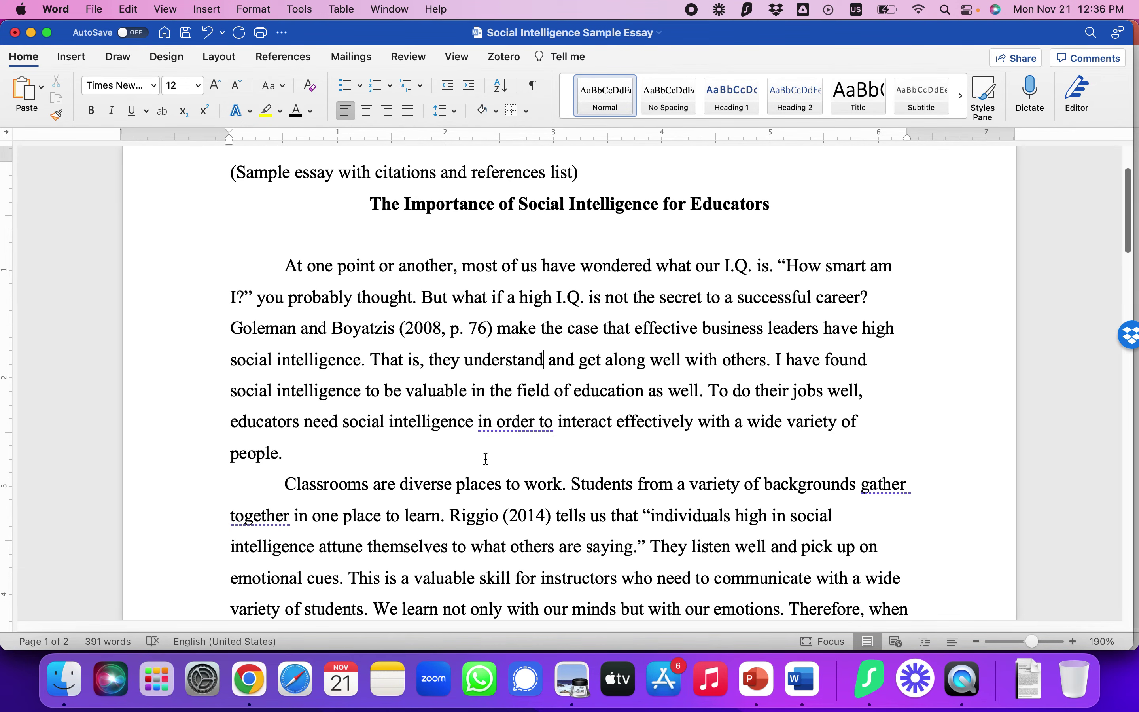
# Step: Review the essay from its second paragraph through the References list that spans both pages
pyautogui.click(495, 487)
pyautogui.scroll(-5, 430, 447)
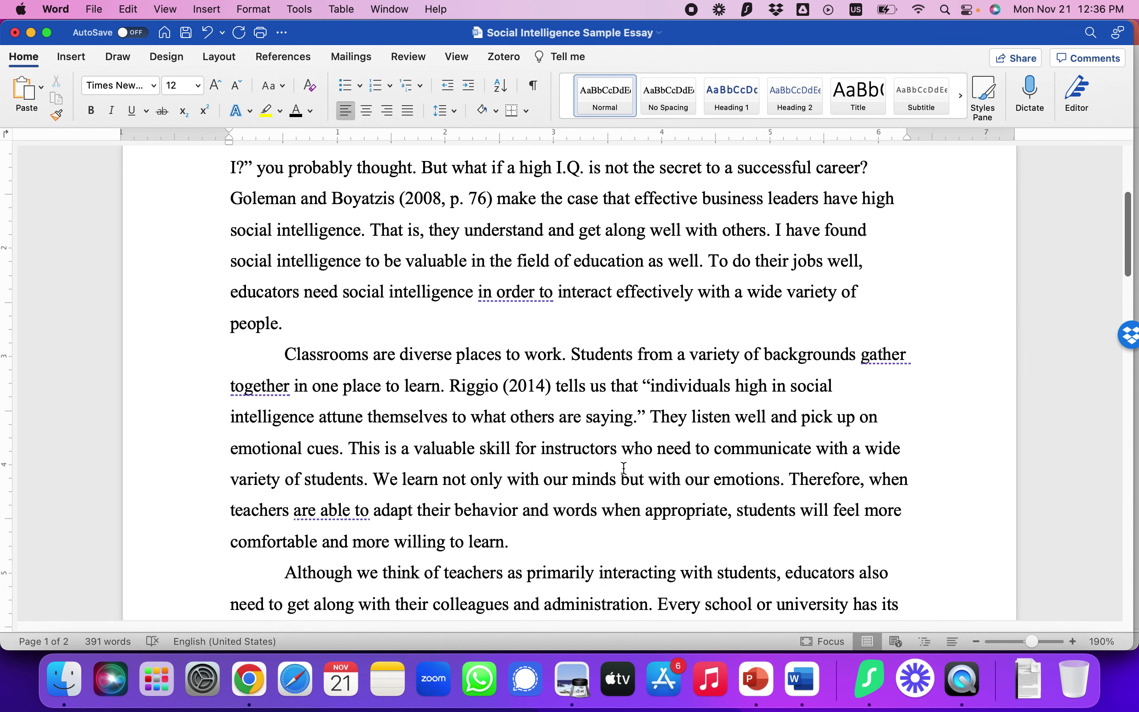
pyautogui.scroll(-20, 624, 468)
pyautogui.scroll(-15, 624, 468)
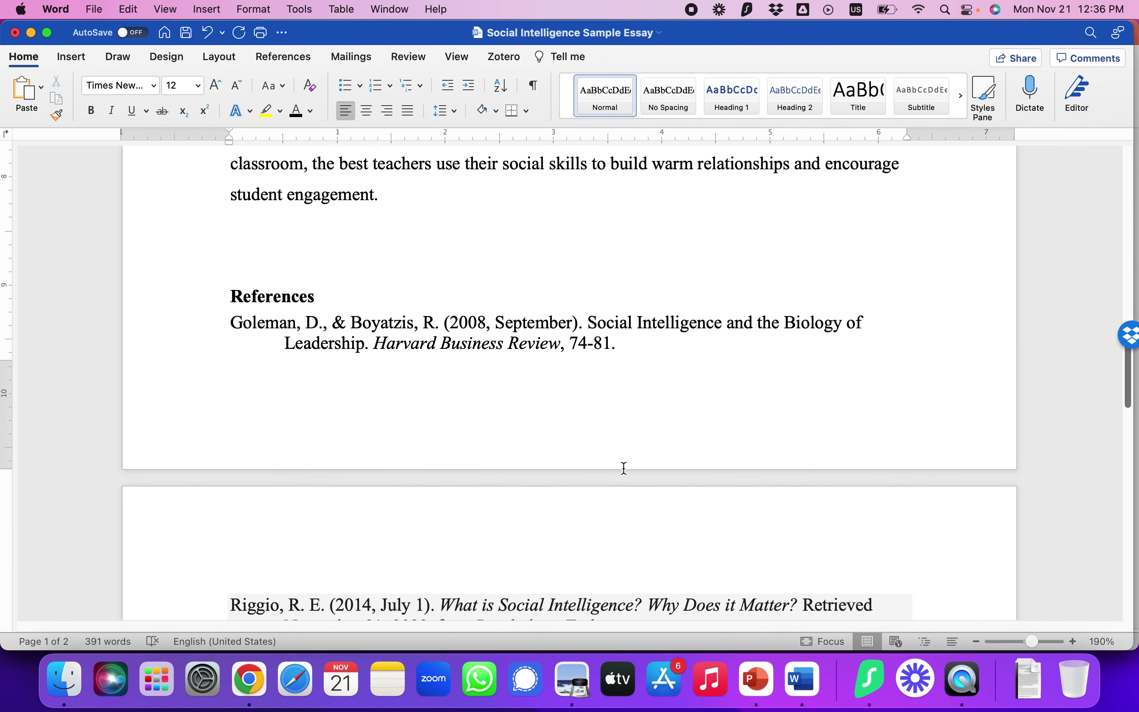
pyautogui.scroll(20, 375, 358)
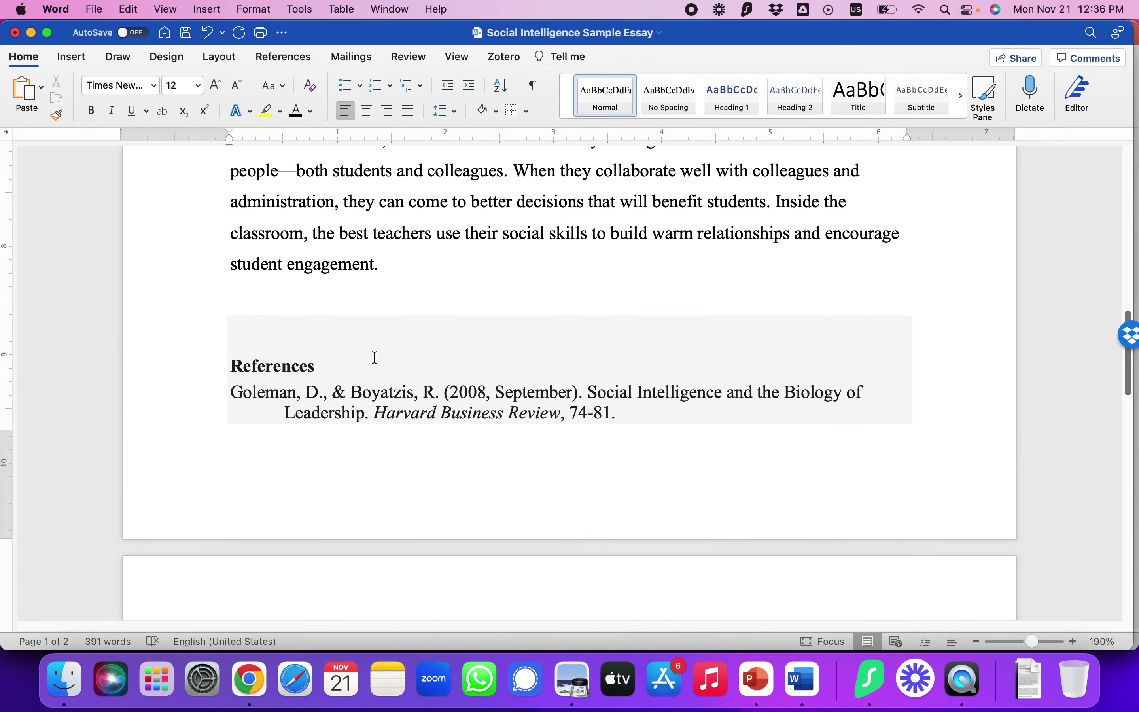